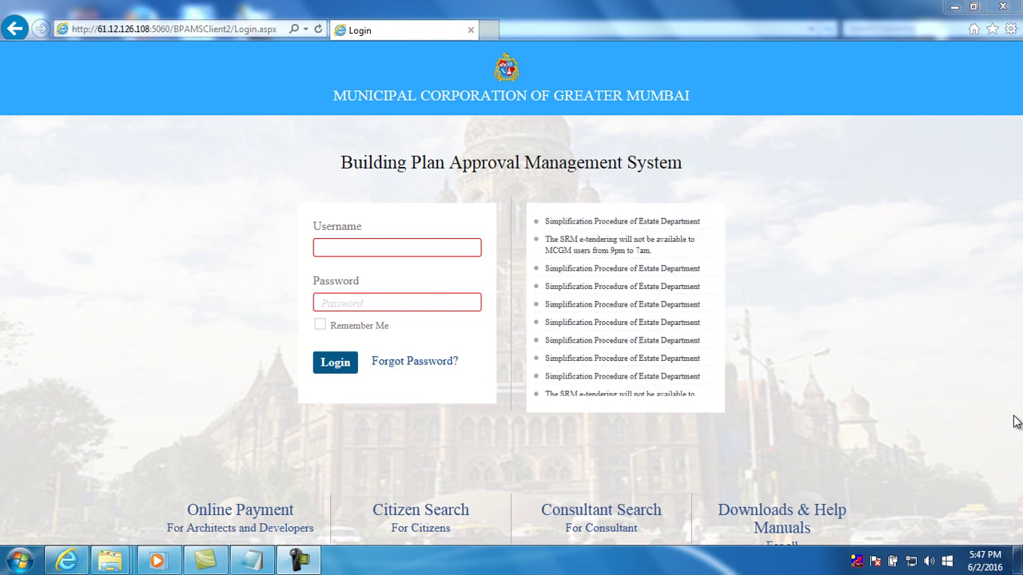
Log in to the MCGM AutoDCR portal with the user's username and password
left_click(390, 247)
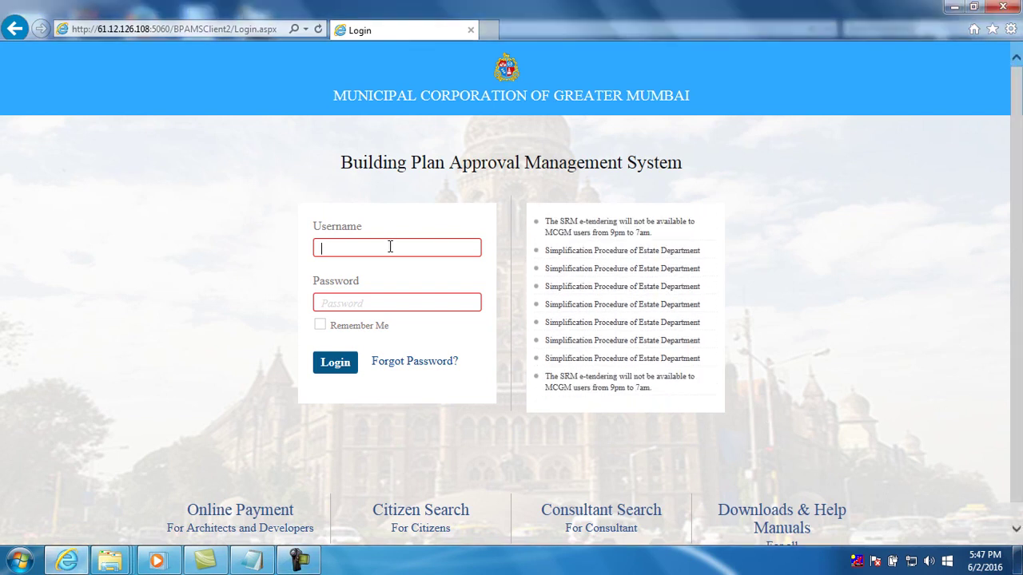
type("ajay")
key("Tab")
type("*****")
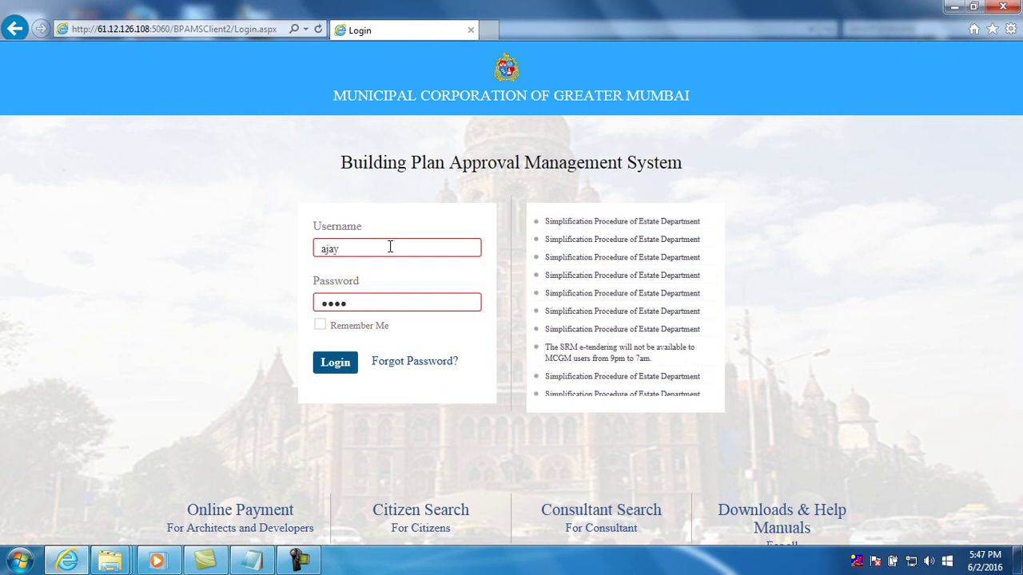
type("***")
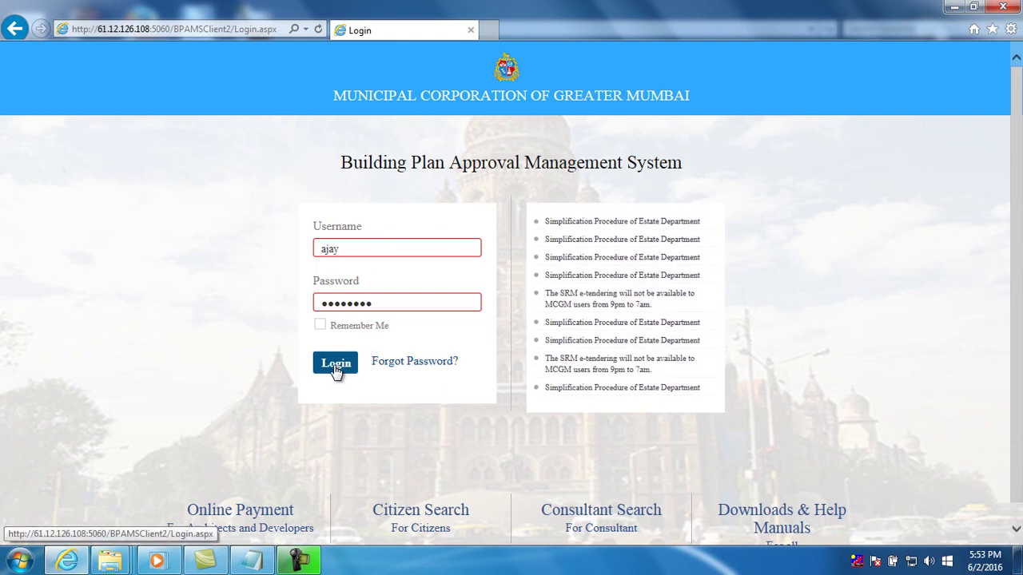
left_click(335, 364)
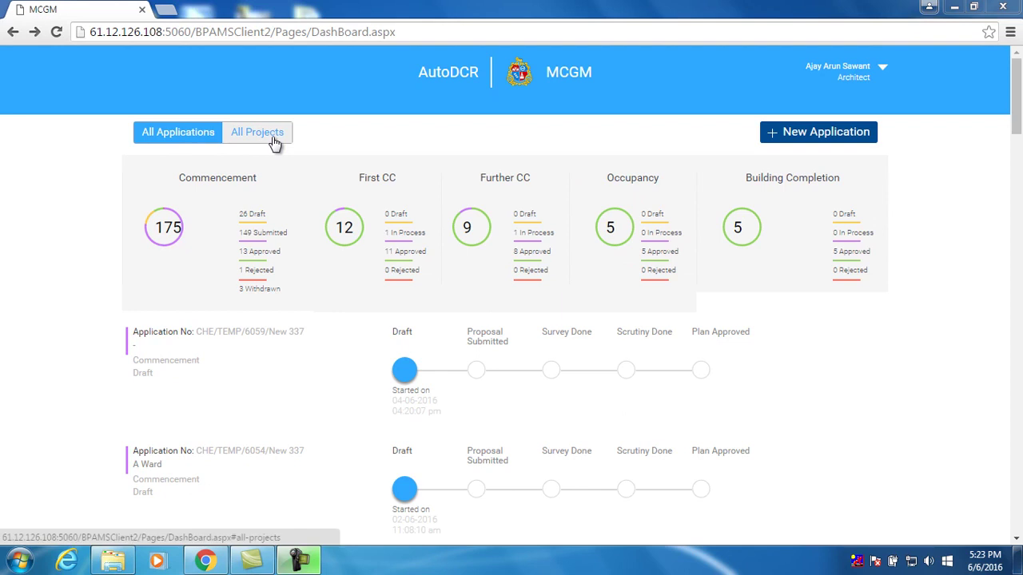
Review ABCD Township's commencement status under All Projects, then begin a New Application
left_click(274, 141)
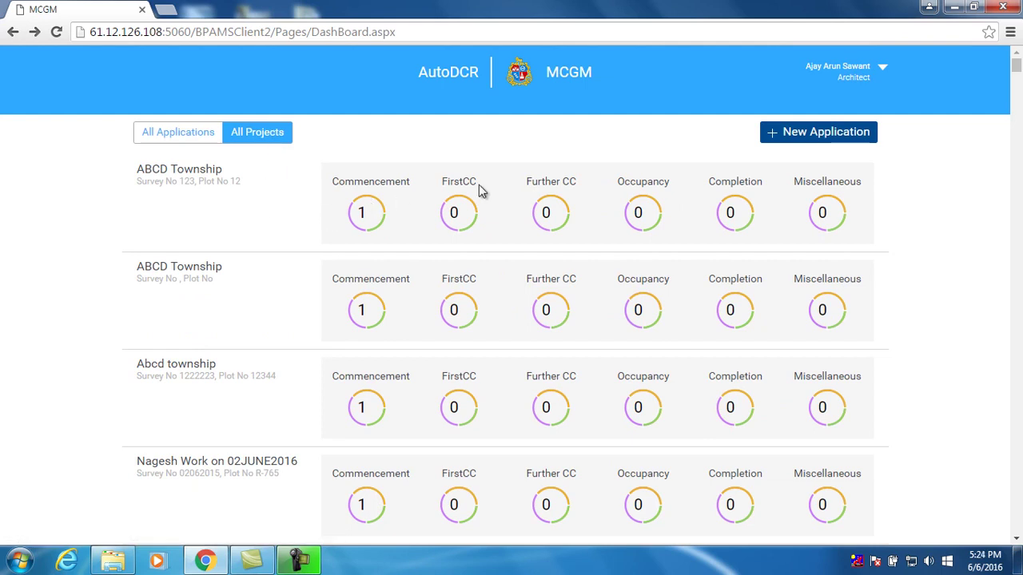
left_click(382, 182)
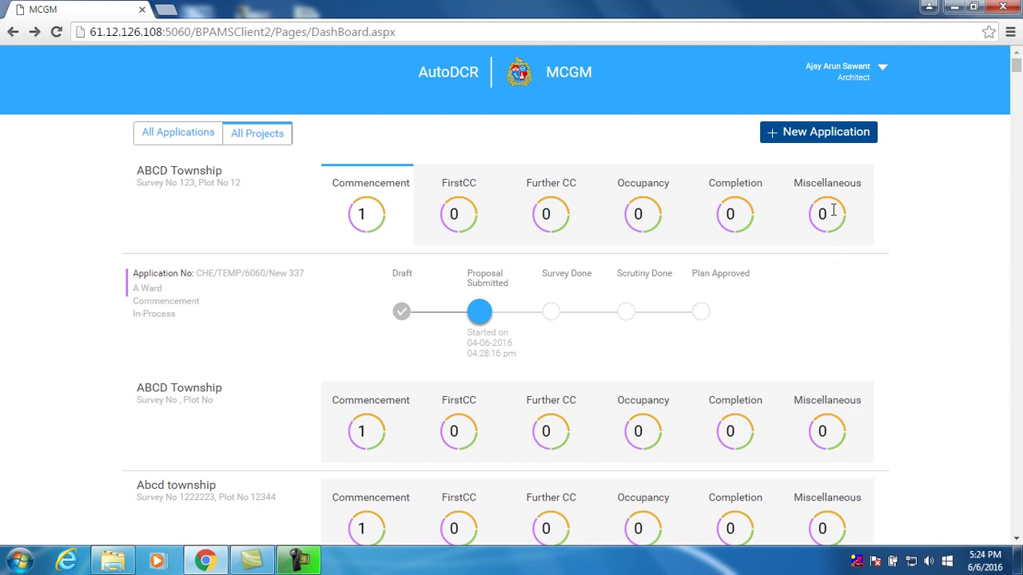
left_click(828, 149)
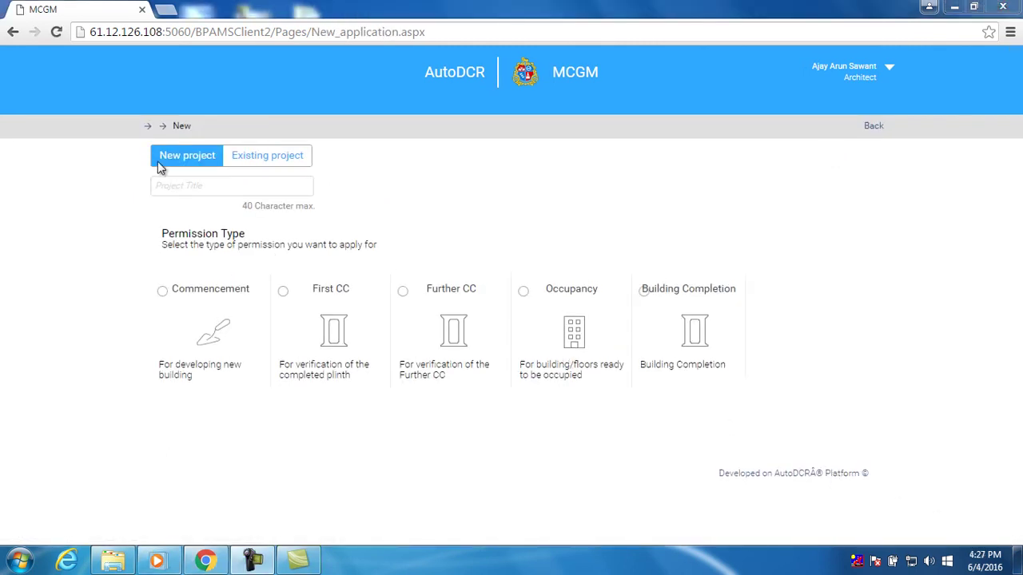
Title the new project 'ABCD Township' and choose the Commencement permission type
left_click(180, 189)
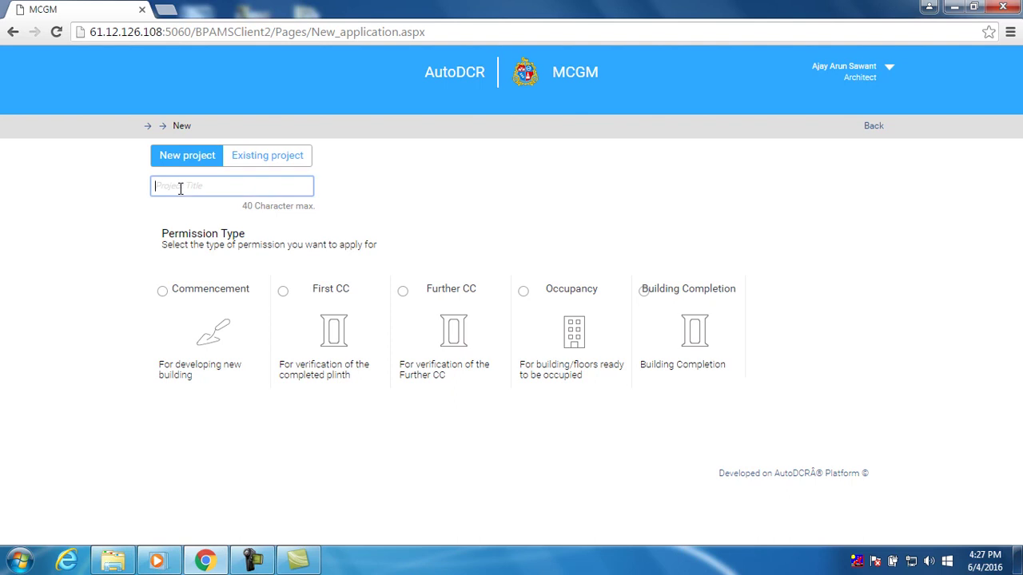
type("ABCD")
type("E")
type("opw")
key("BackSpace")
key("BackSpace")
type("wnship")
left_click(163, 292)
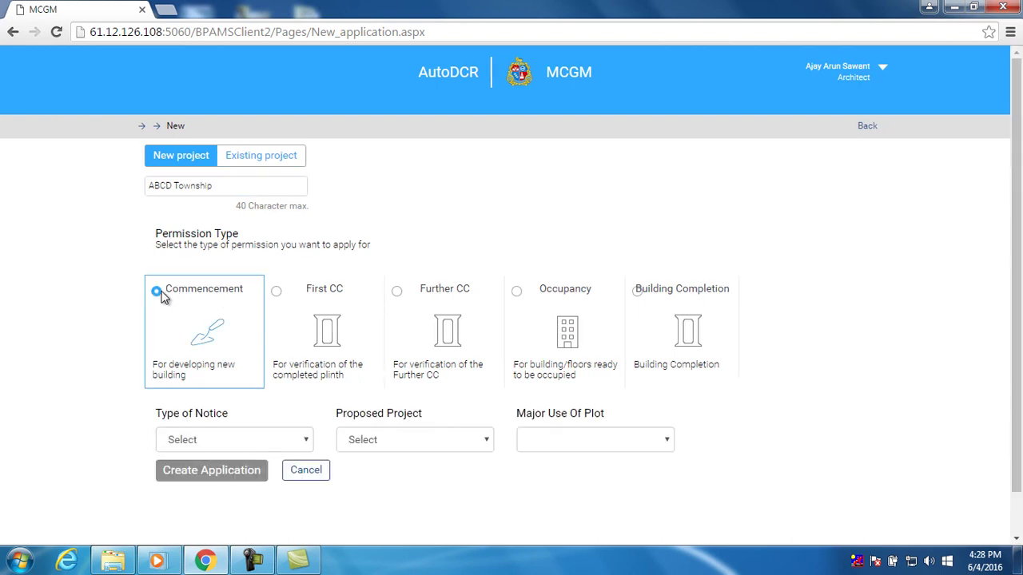
Set notice New 337, Proposed Development, Residential plot use, and create the application
left_click(307, 442)
left_click(289, 473)
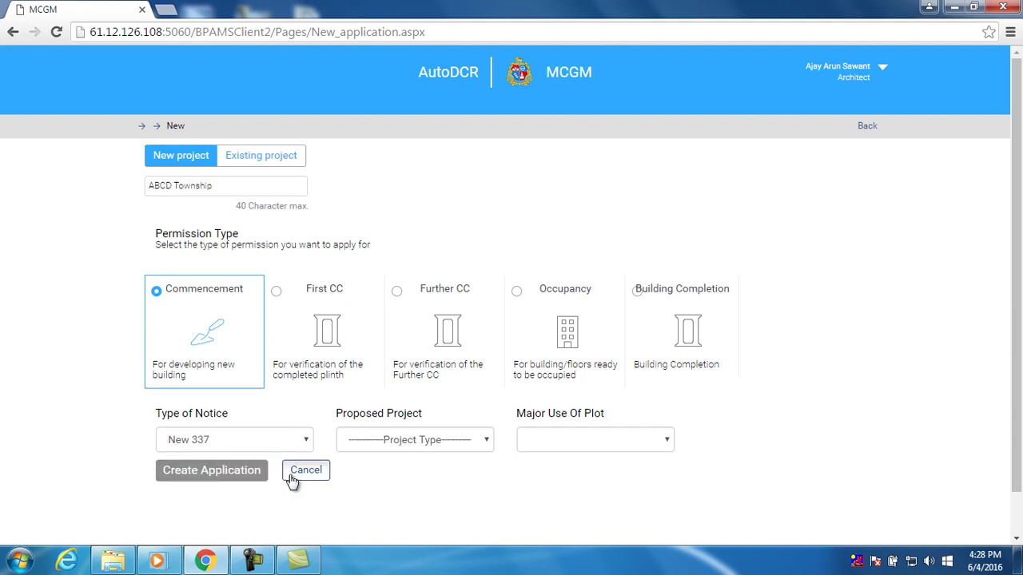
left_click(429, 440)
left_click(430, 472)
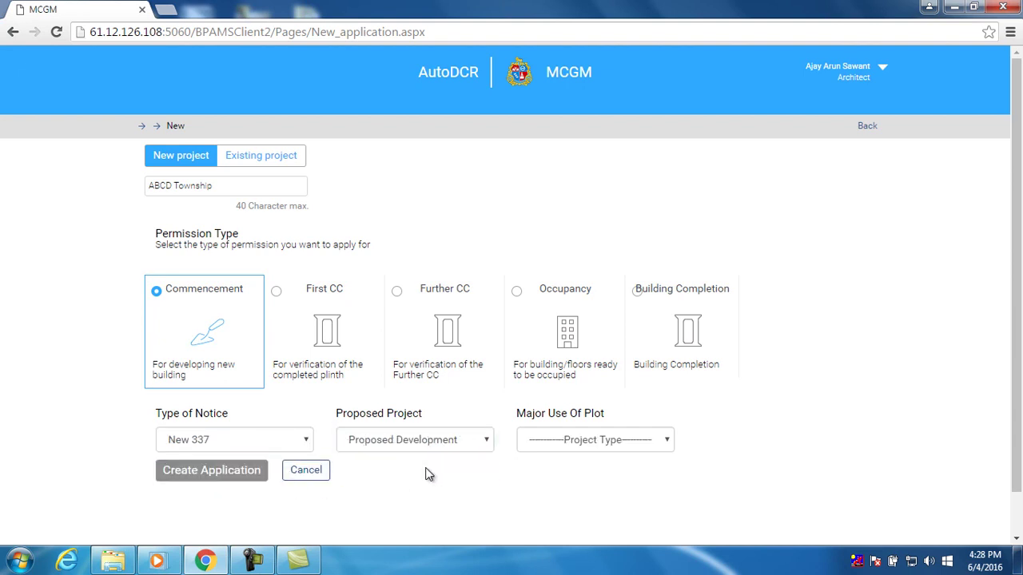
left_click(592, 444)
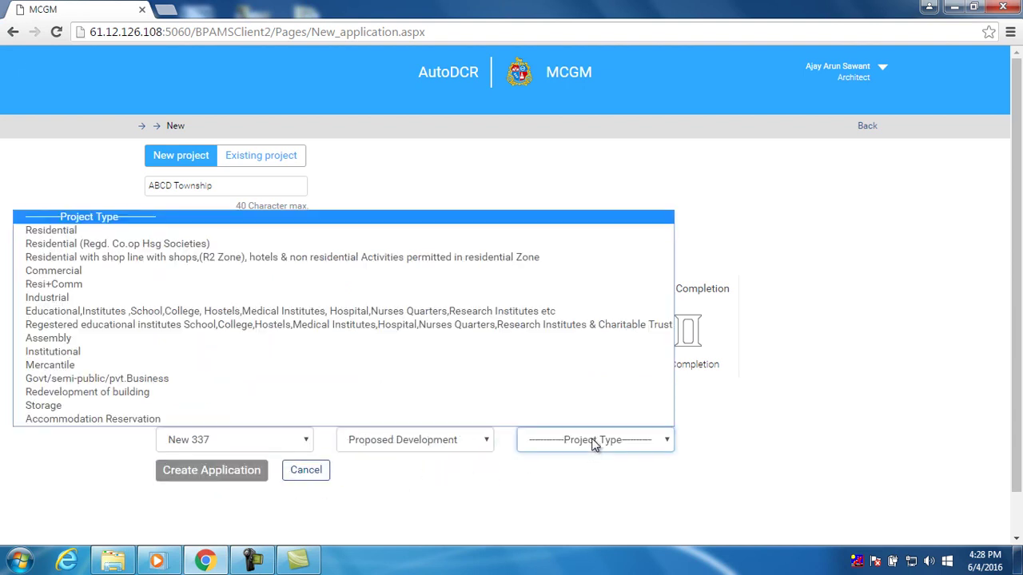
left_click(286, 232)
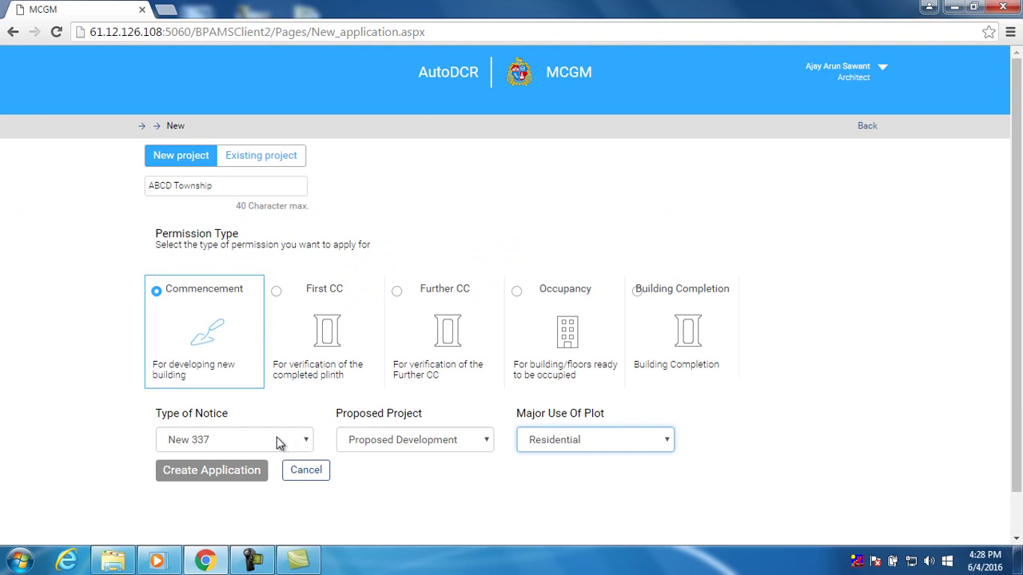
left_click(237, 473)
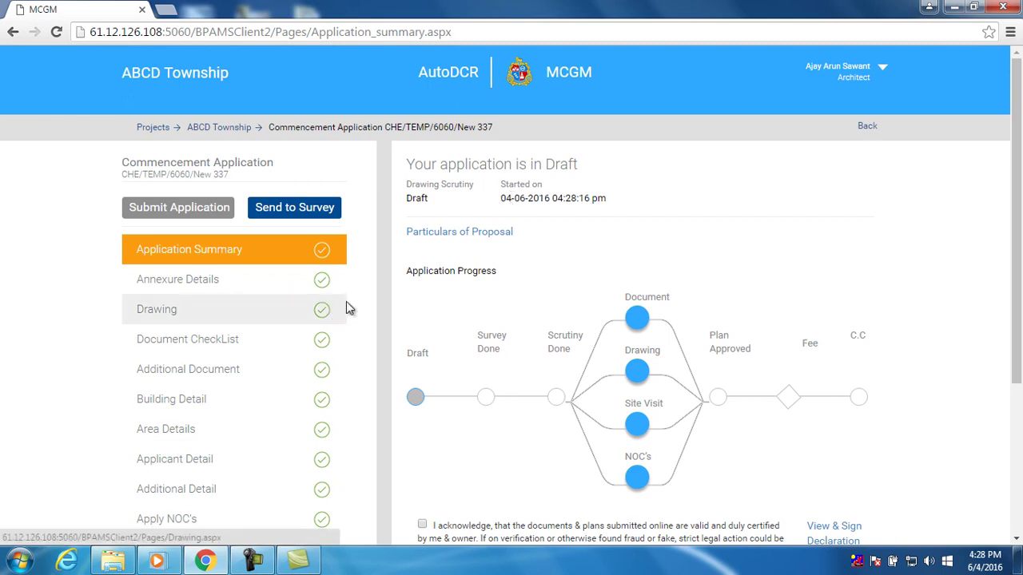
On the Common Application Form, enter SAC No. 1234, City zone and A Ward
left_click(272, 289)
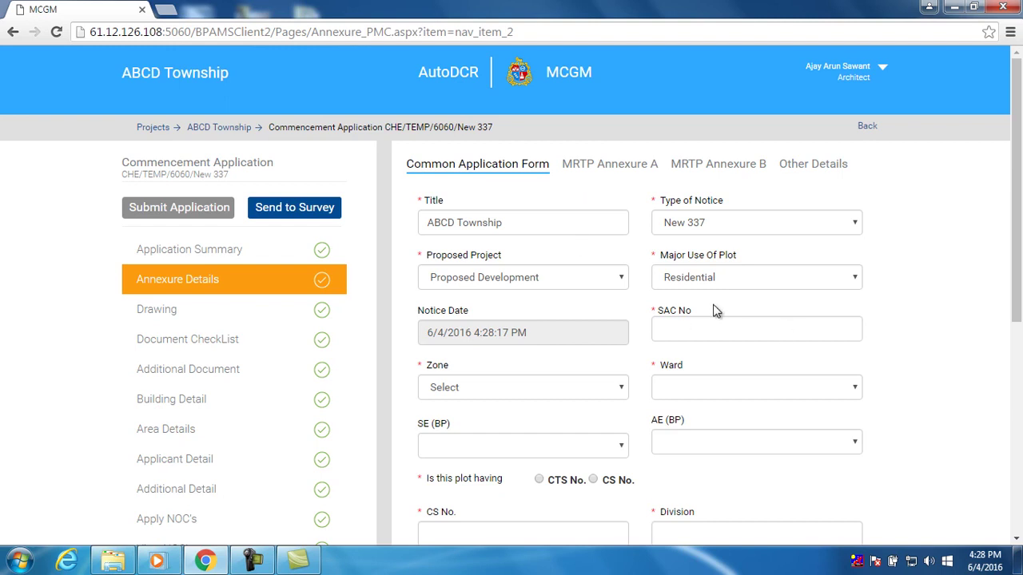
left_click(698, 330)
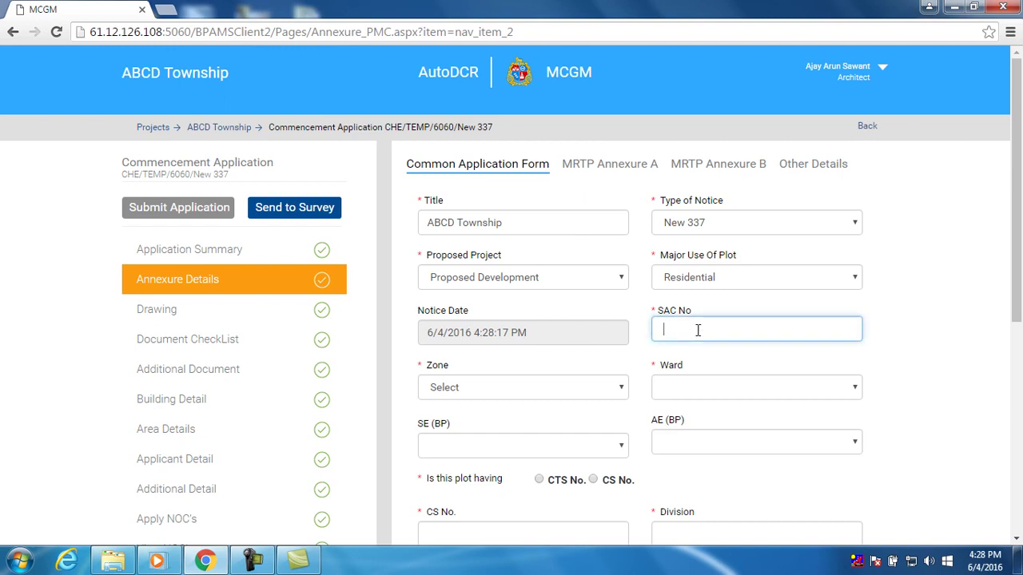
type("1234")
left_click(570, 387)
left_click(571, 418)
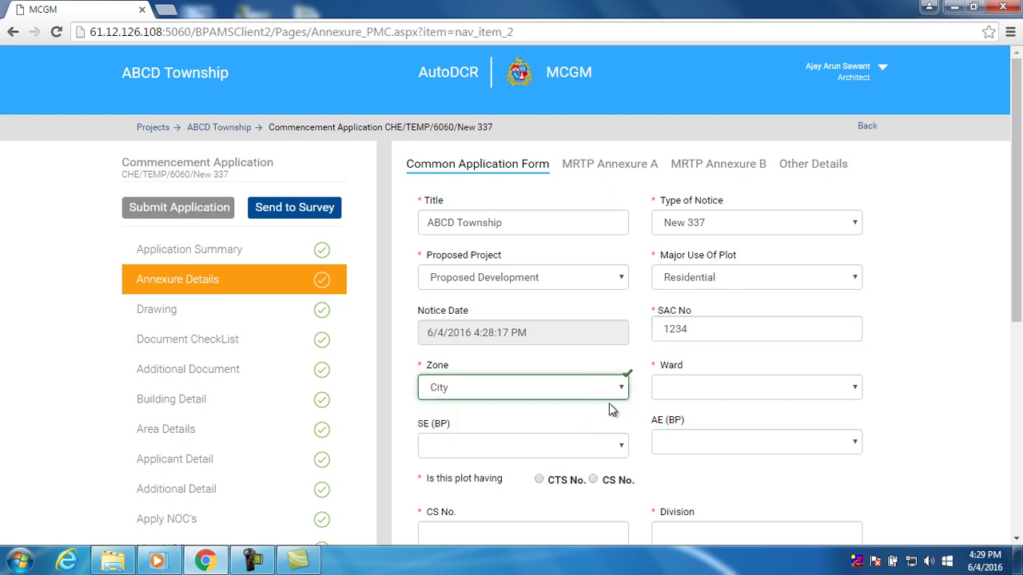
left_click(704, 387)
left_click(710, 419)
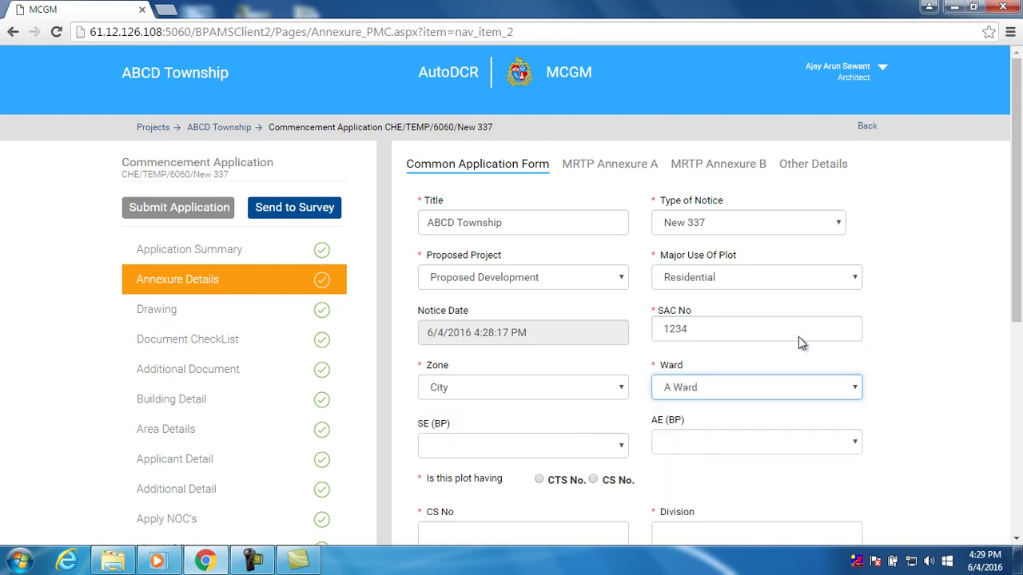
scroll(1016, 297, "down", 2)
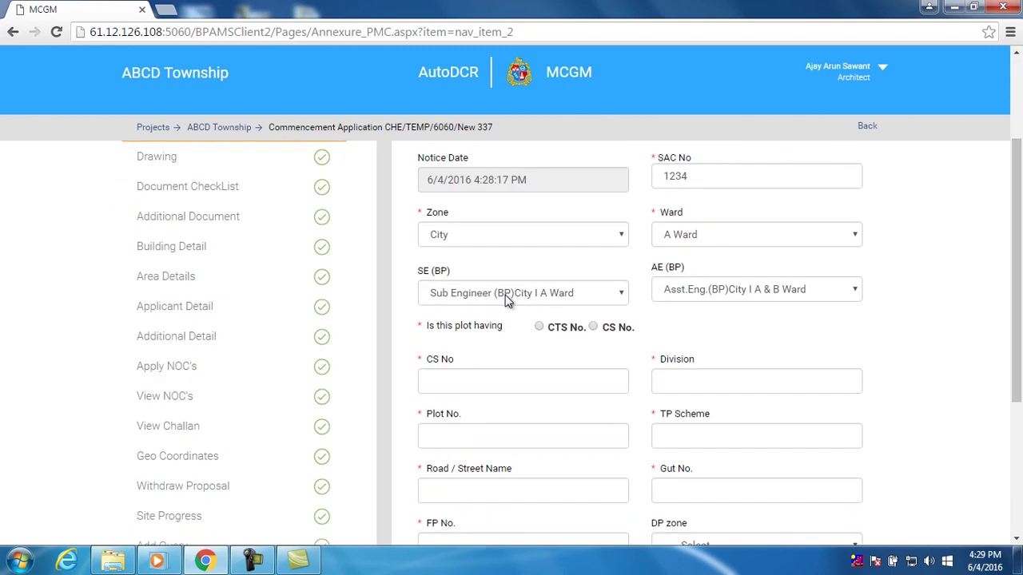
scroll(507, 299, "down", 1)
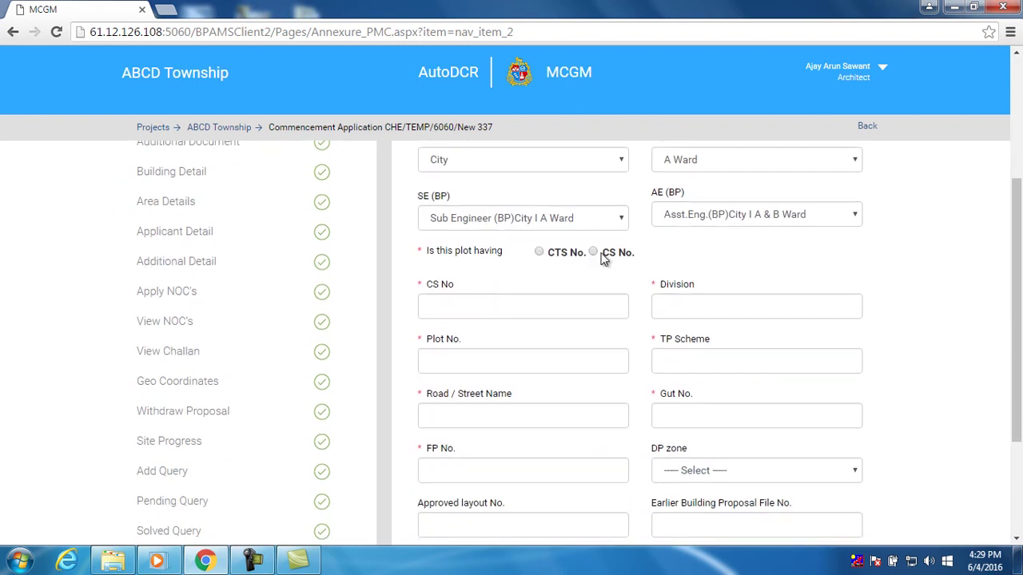
Identify the plot by CTS No. 123 in COLABA village, with Plot No. 12
left_click(583, 303)
left_click(539, 252)
left_click(543, 304)
type("123")
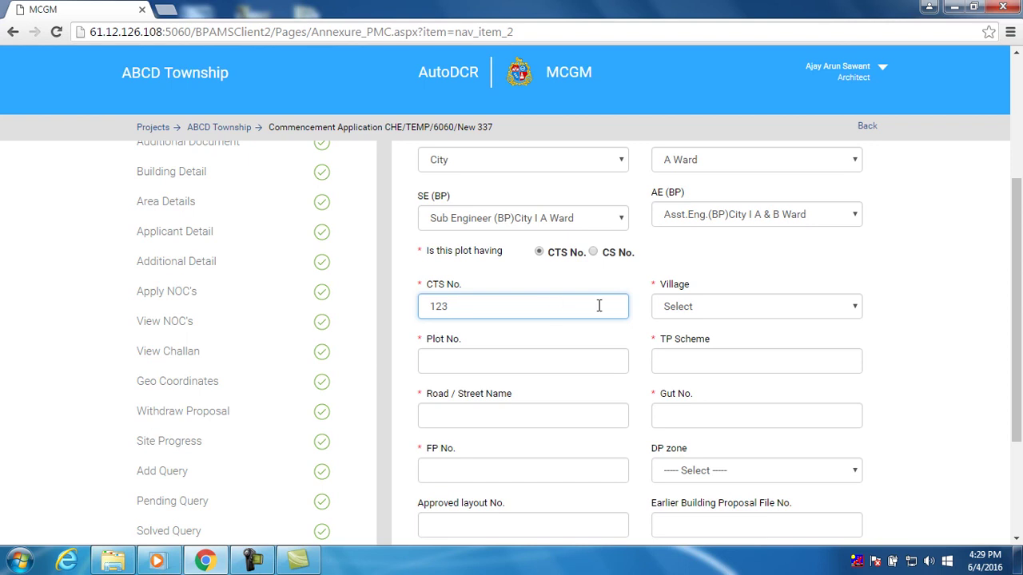
left_click(698, 309)
left_click(701, 340)
left_click(554, 372)
type("12")
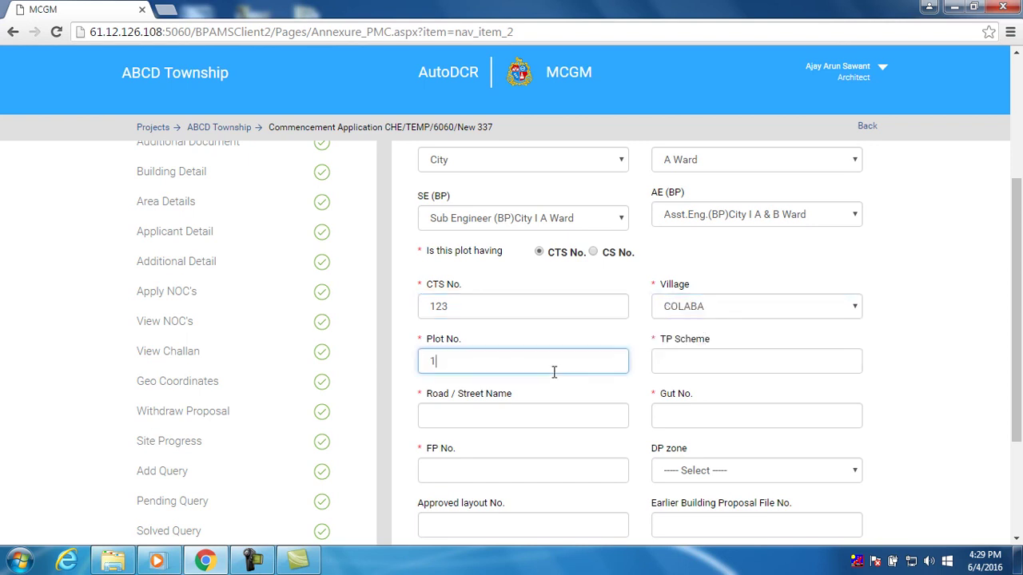
Enter TP Scheme MAHADA, road MG Road, Gut No. 1234 and FP No. 234
left_click(681, 366)
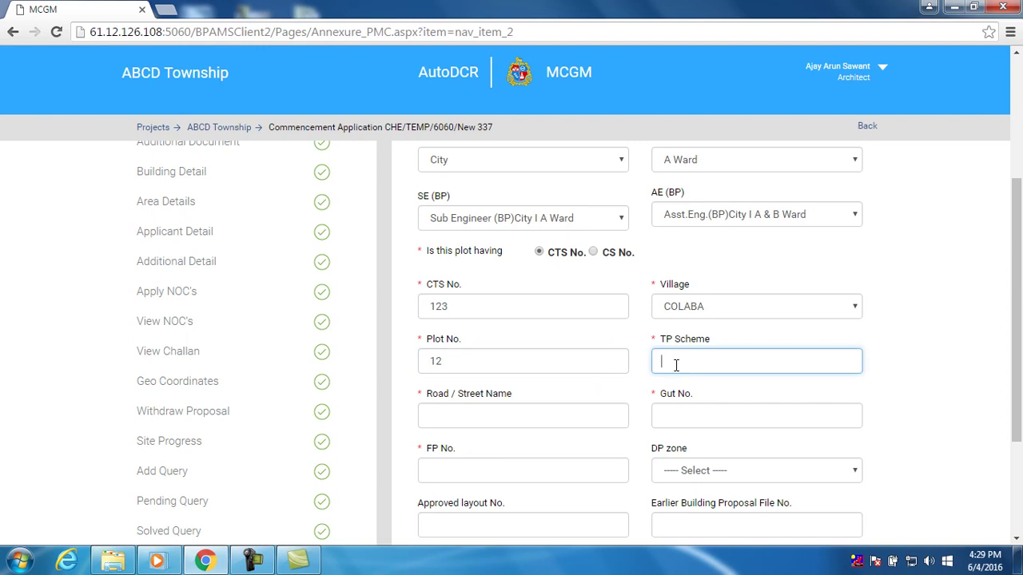
type("MAHADA")
left_click(562, 416)
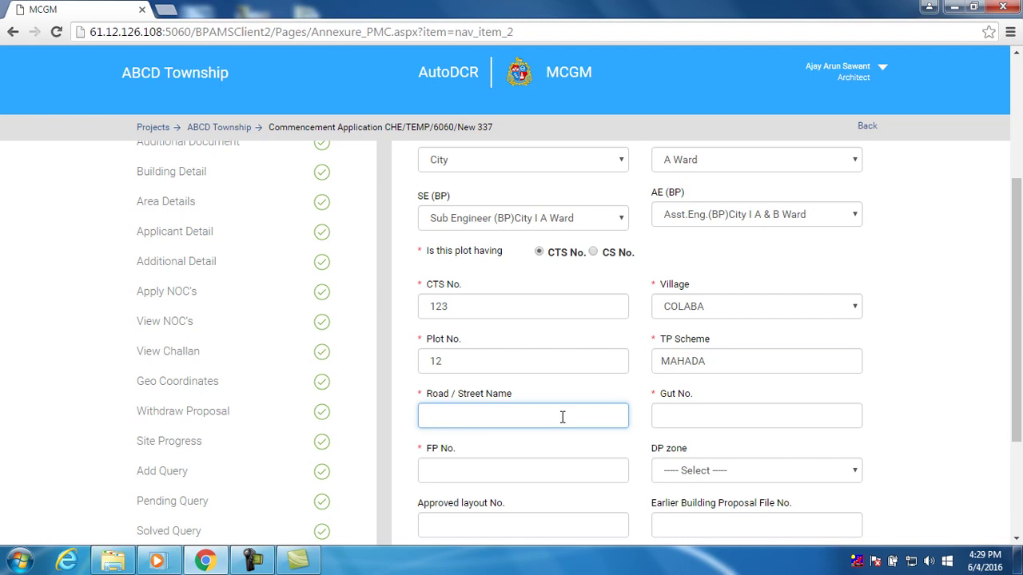
type("MG Road")
left_click(679, 419)
type("123")
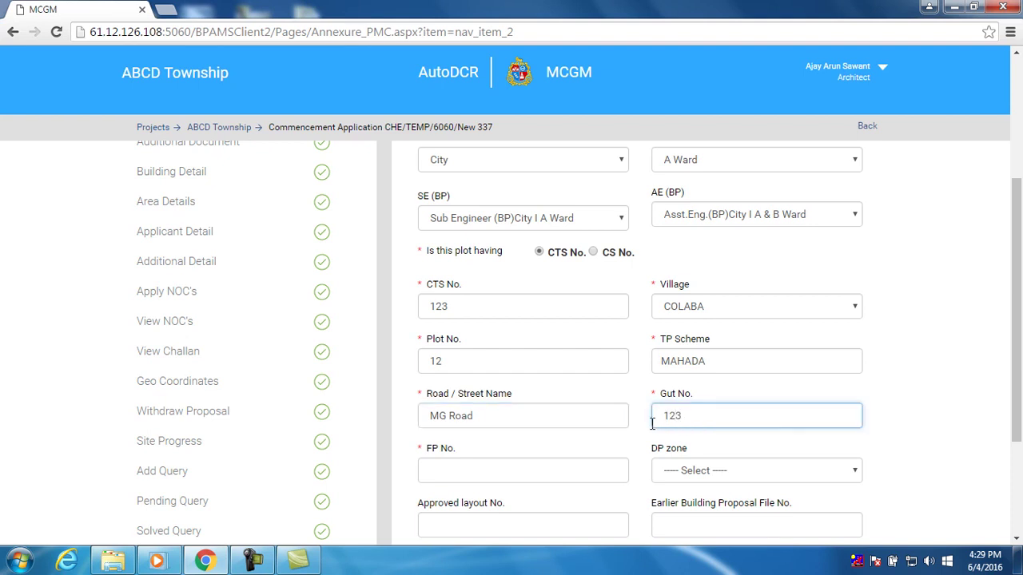
type("4")
scroll(592, 456, "down", 1)
left_click(542, 398)
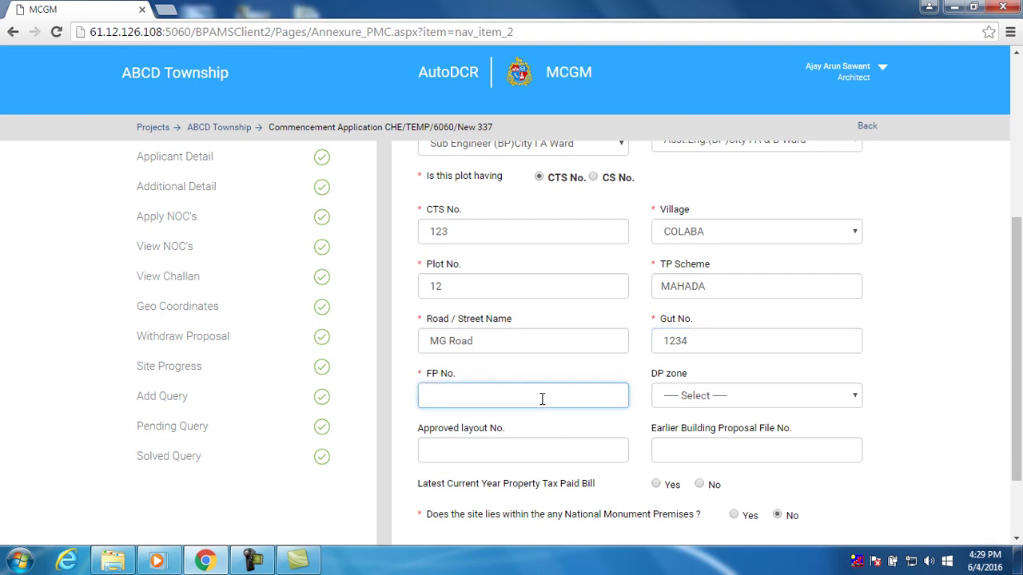
type("234")
Answer No for the property tax paid bill and save the Common Application Form
scroll(719, 407, "down", 2)
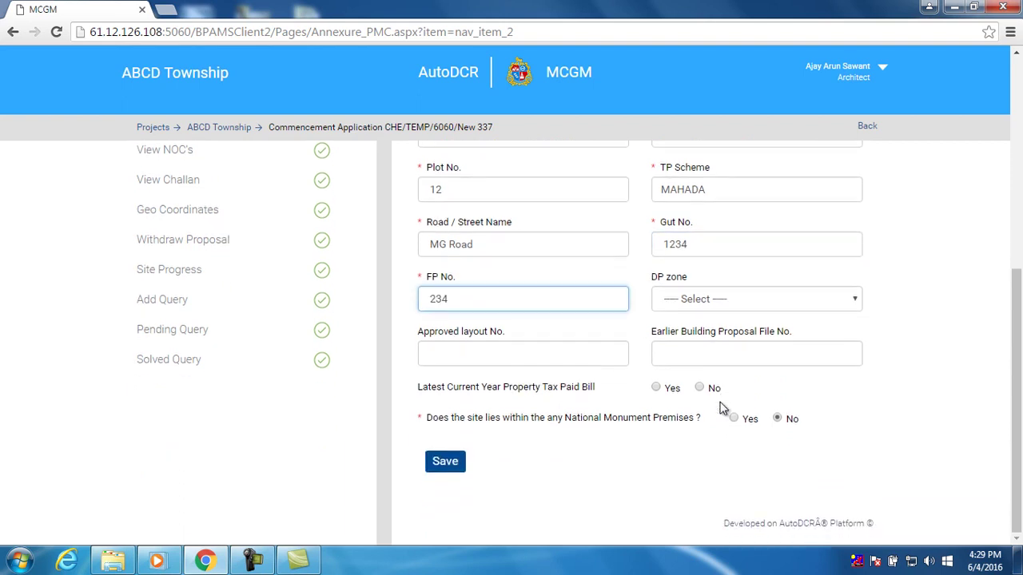
left_click(700, 388)
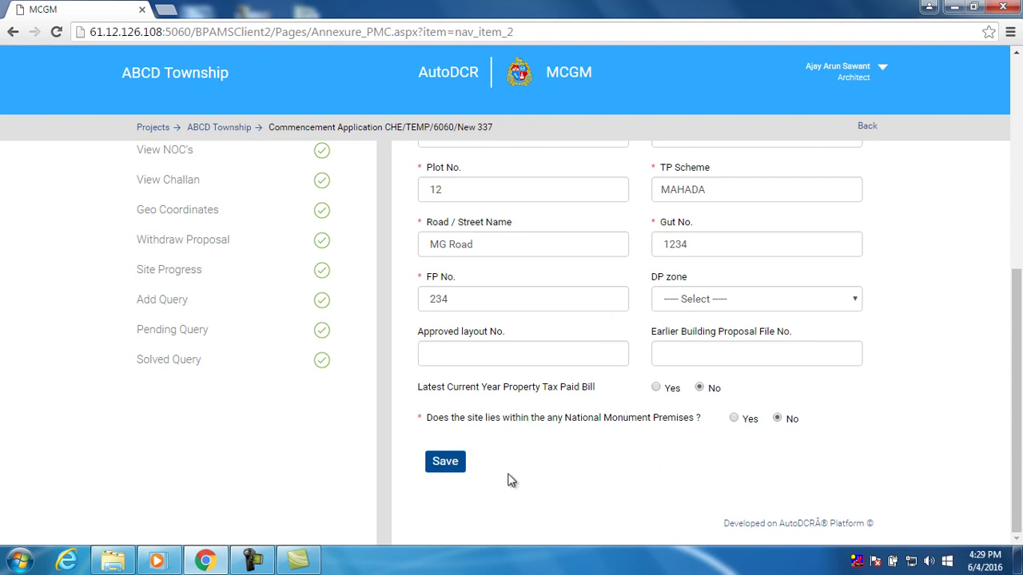
left_click(446, 465)
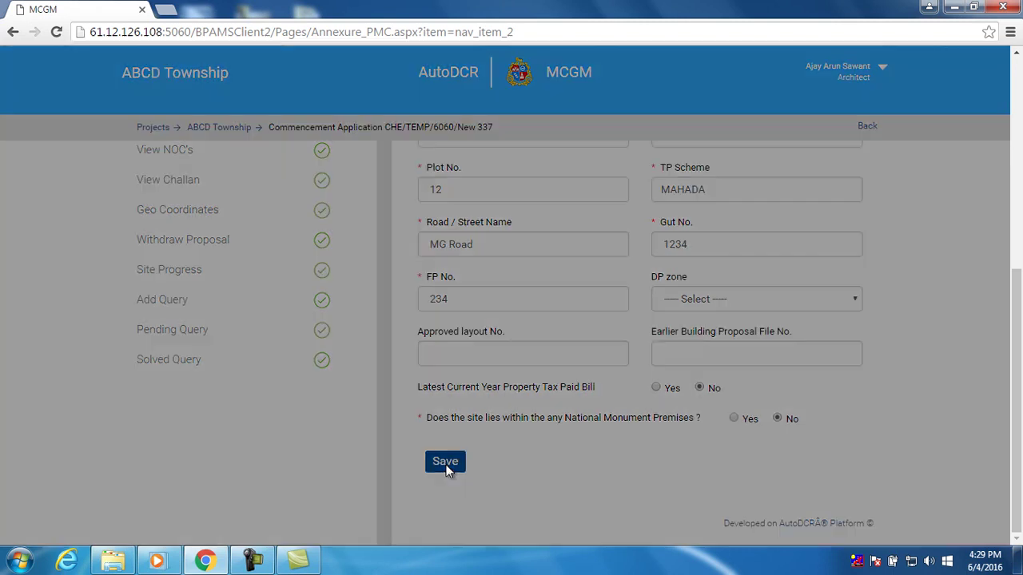
left_click(697, 193)
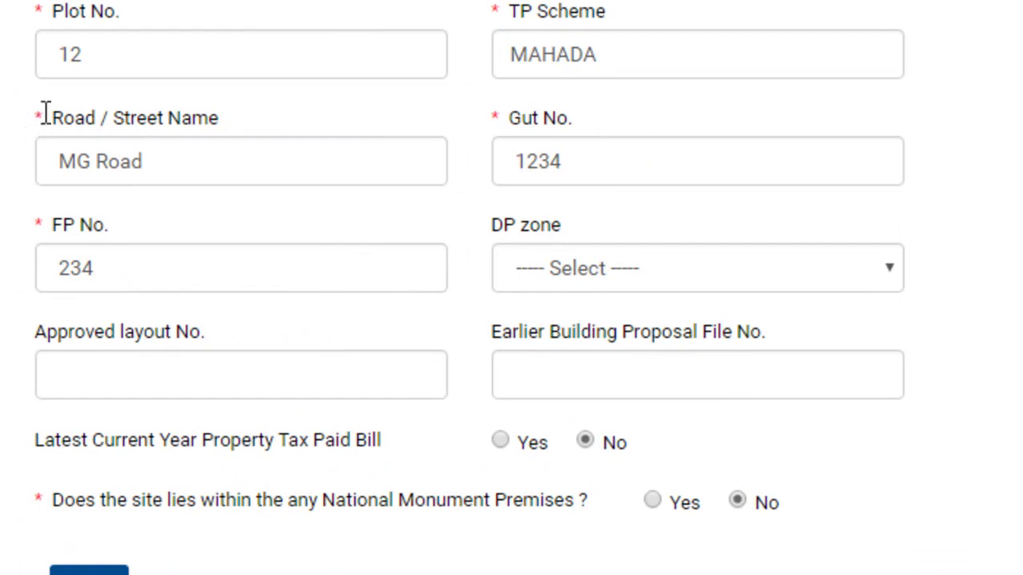
scroll(594, 286, "up", 5)
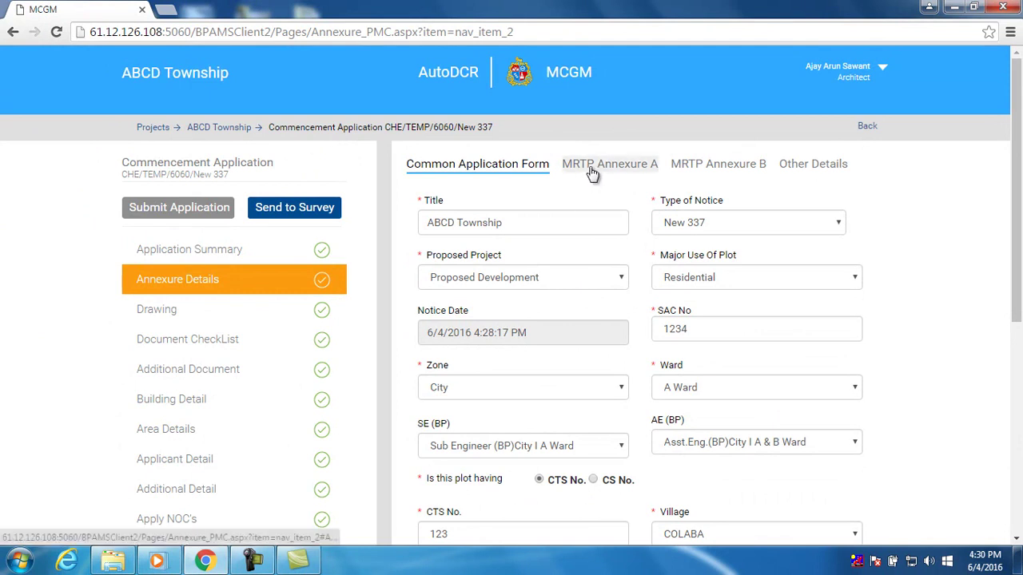
In MRTP Annexure A Part A, fill in the applicant's full name and address
left_click(591, 170)
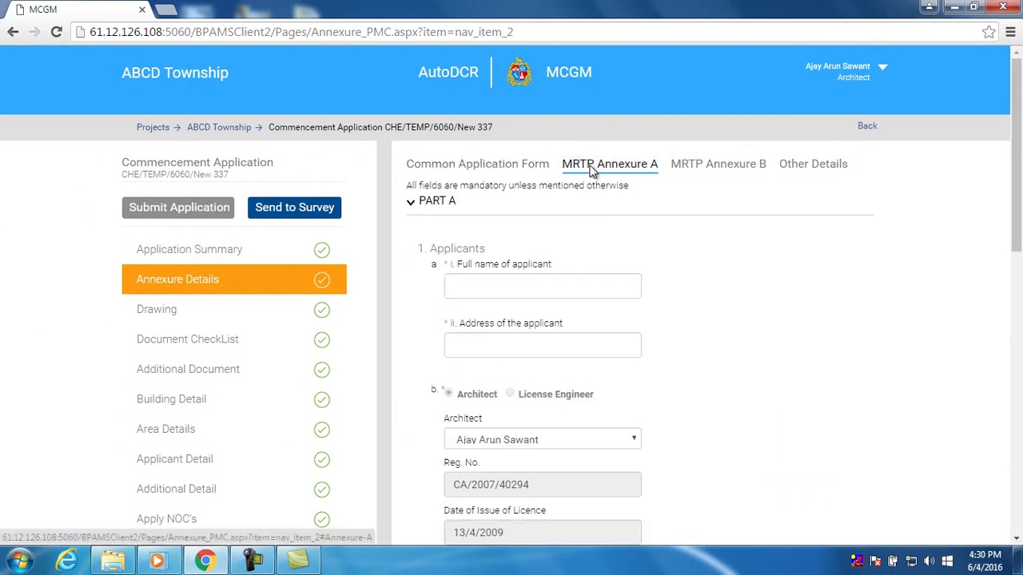
scroll(593, 285, "down", 1)
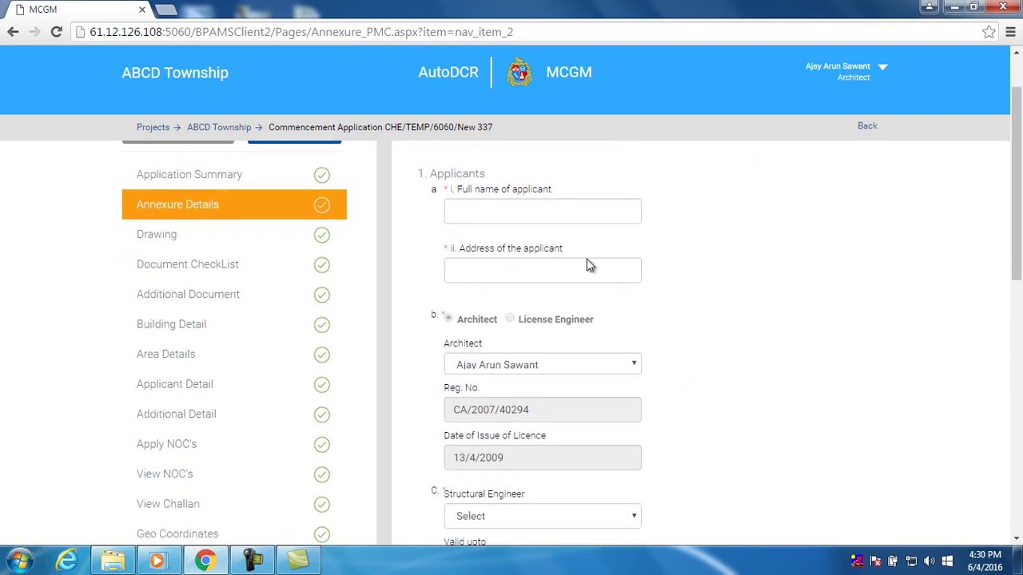
left_click(573, 211)
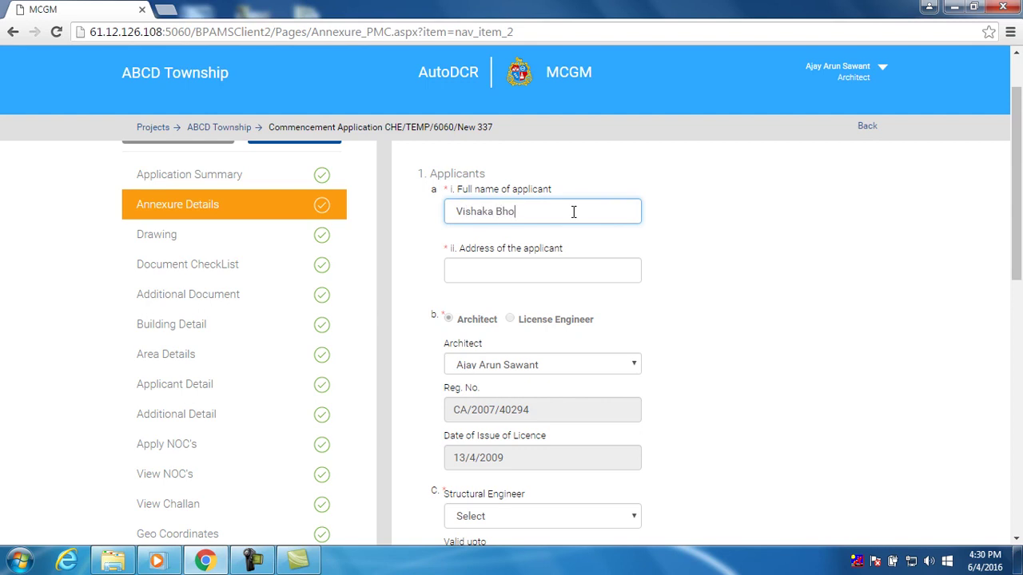
left_click(559, 271)
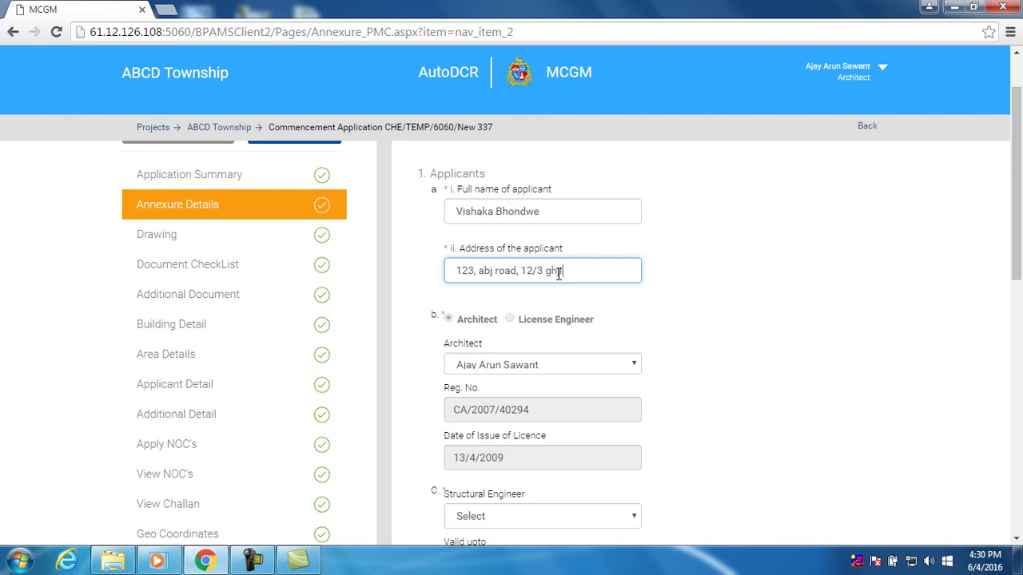
scroll(498, 366, "down", 3)
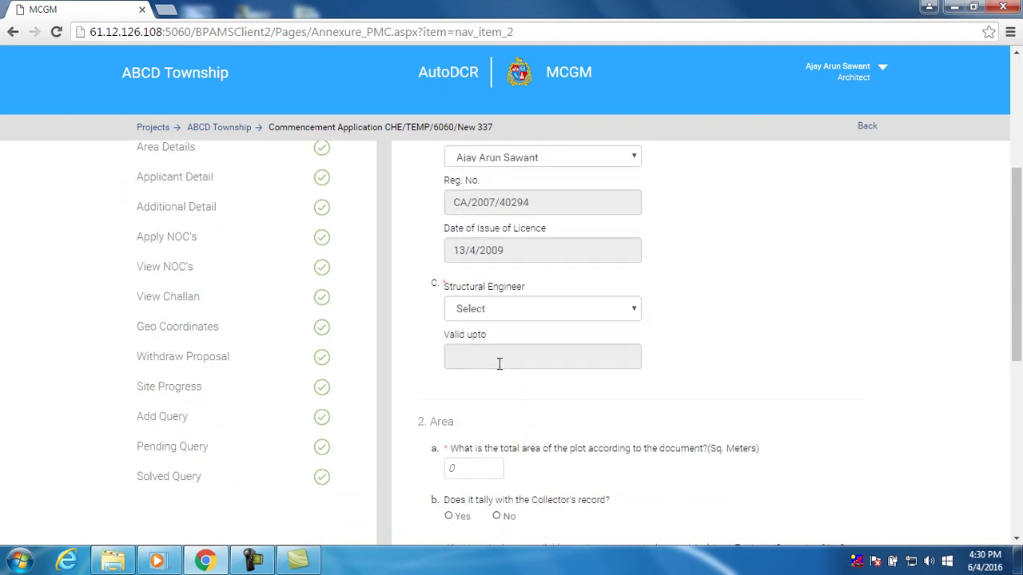
Choose the first listed structural engineer and set total plot area to 324
left_click(494, 294)
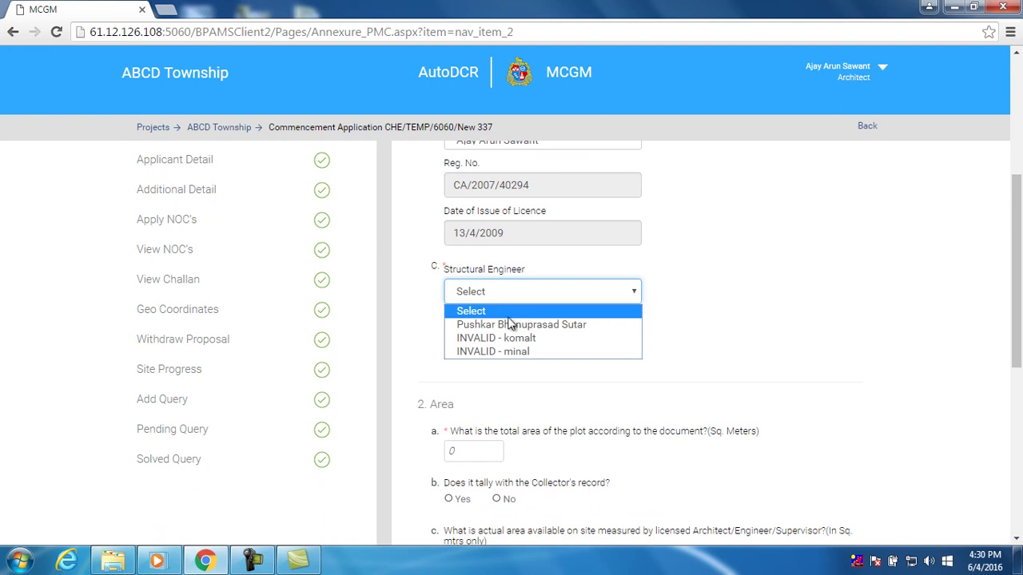
left_click(511, 325)
scroll(527, 364, "down", 2)
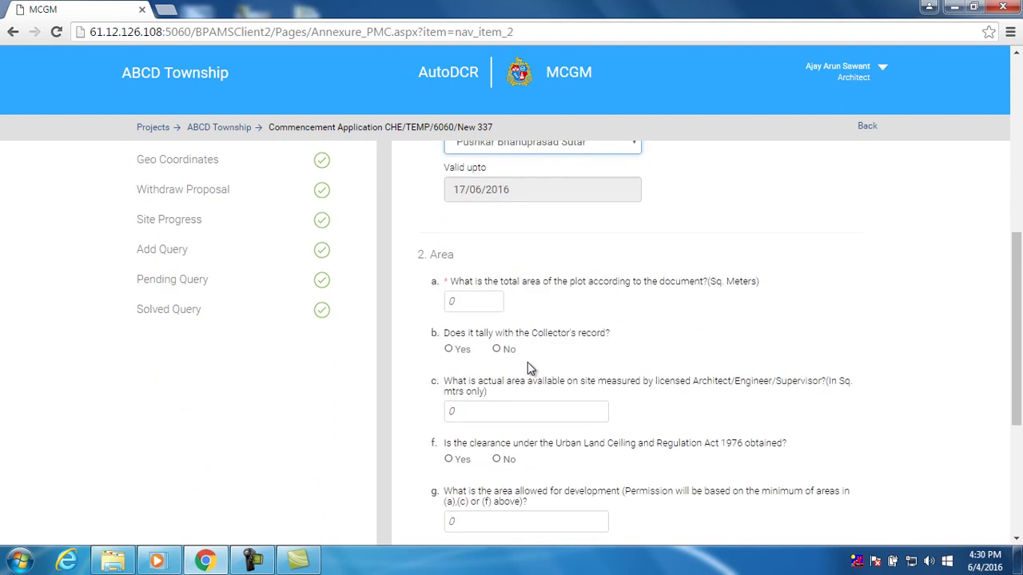
left_click(493, 306)
double_click(479, 306)
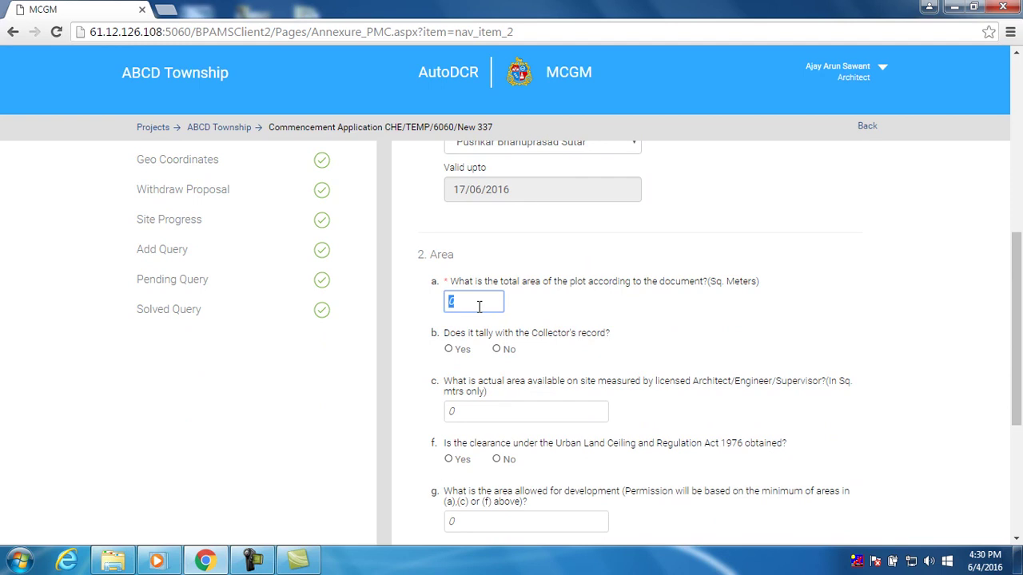
type("324")
Scroll through Part A and expand Part B of the annexure
scroll(519, 352, "down", 2)
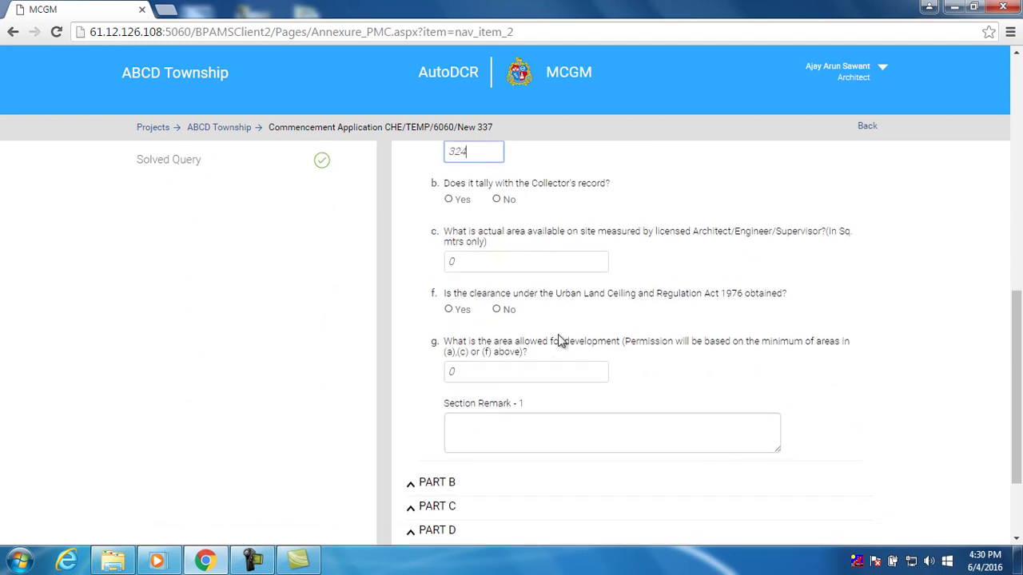
scroll(566, 344, "down", 2)
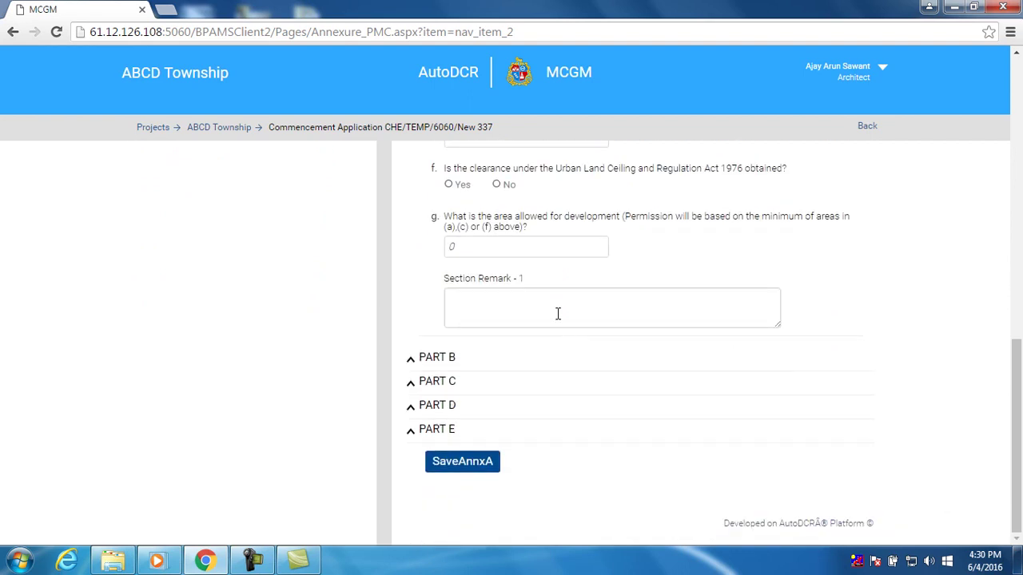
scroll(558, 313, "up", 2)
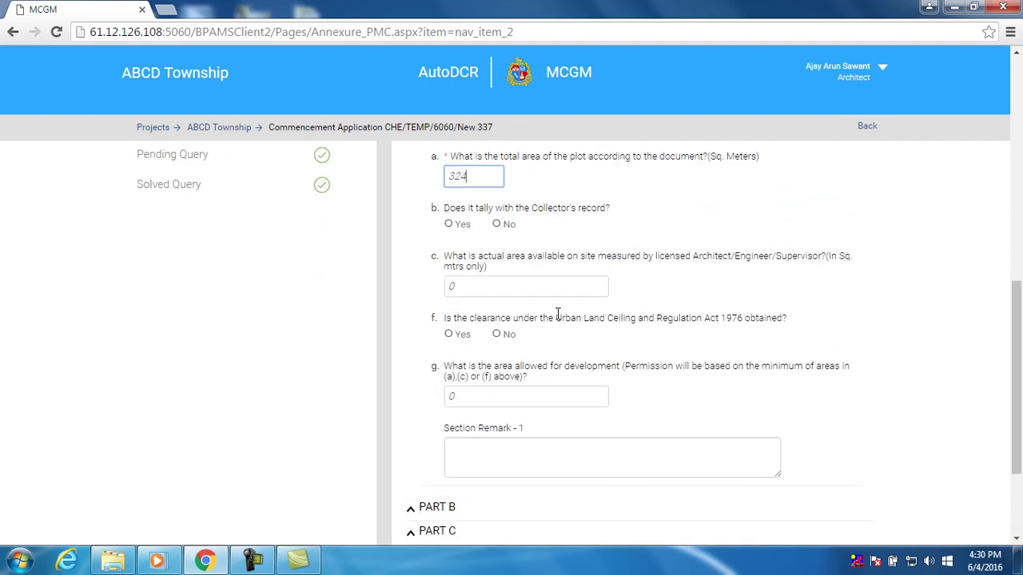
scroll(548, 394, "down", 1)
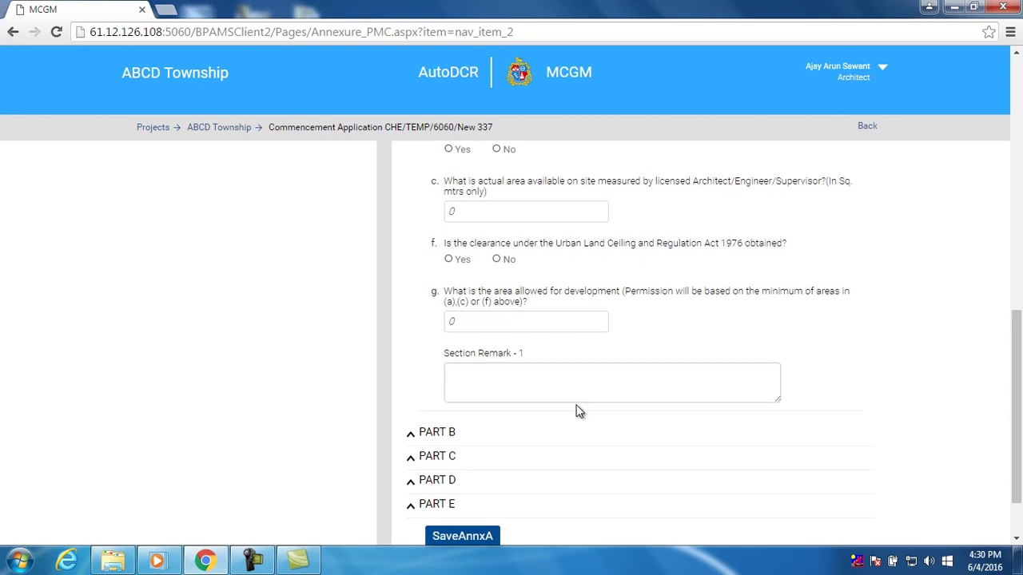
scroll(437, 436, "down", 1)
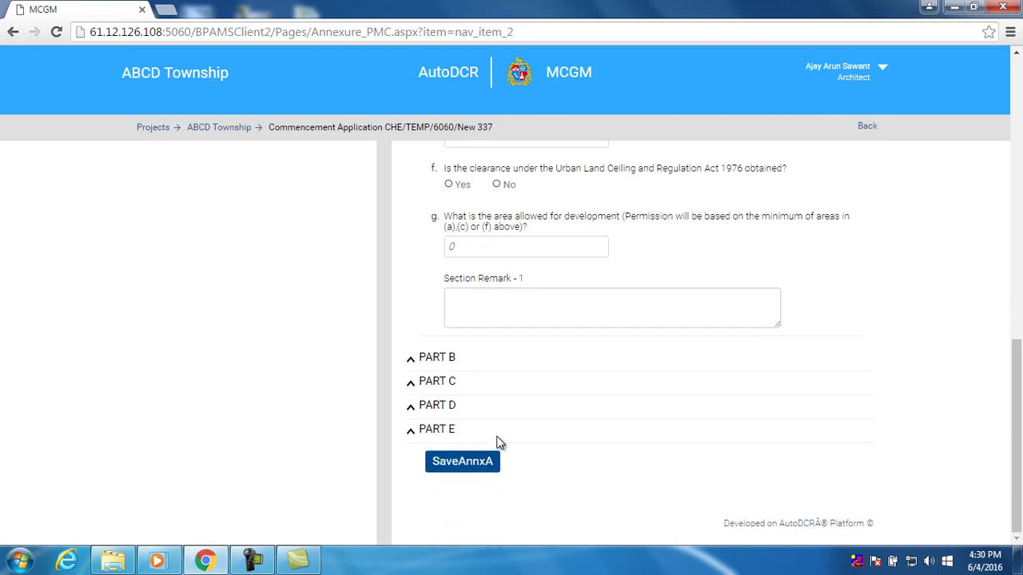
left_click(449, 364)
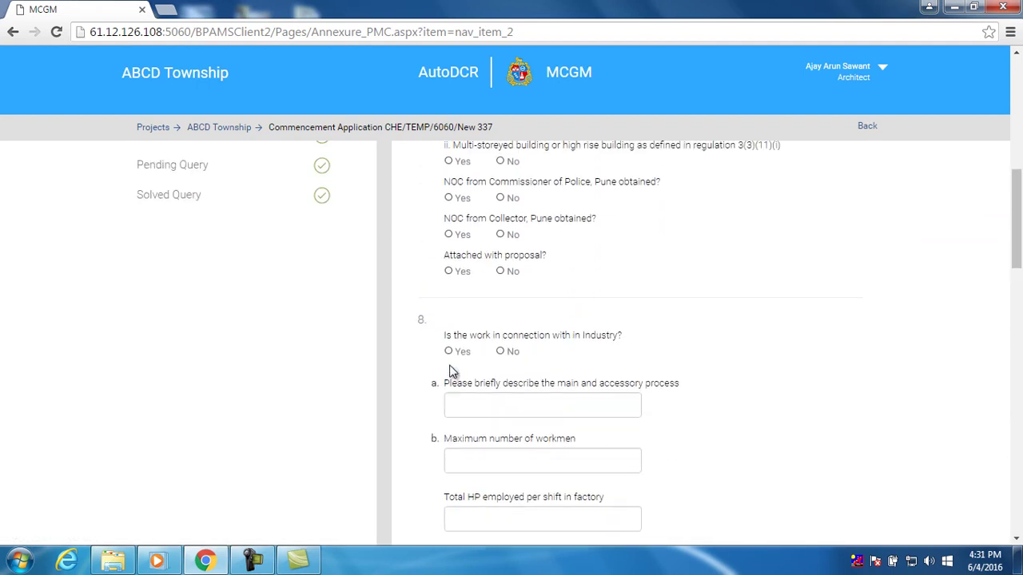
Reopen Part A to review the applicant details
scroll(450, 372, "up", 10)
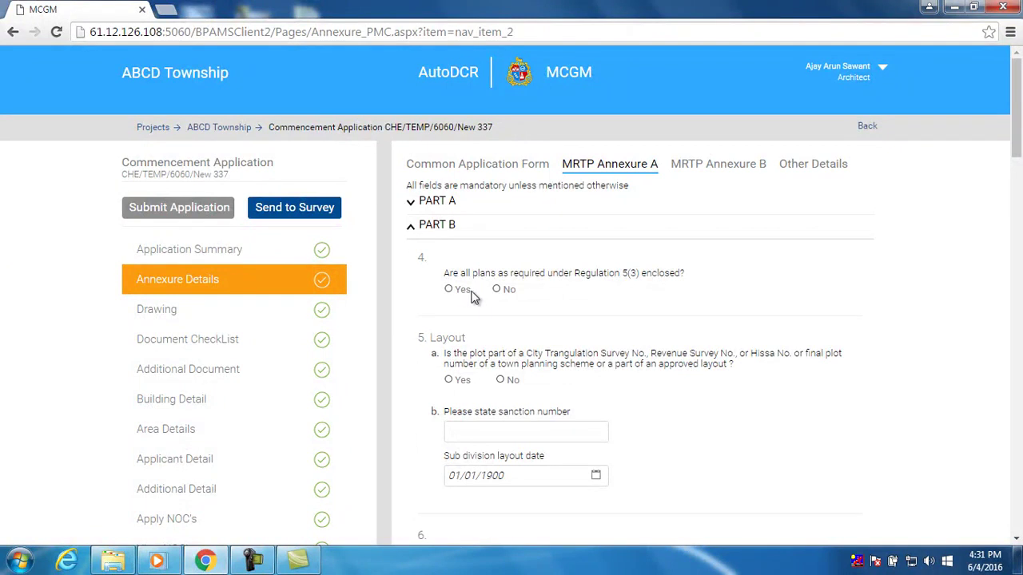
scroll(476, 316, "down", 3)
scroll(479, 334, "up", 3)
left_click(448, 201)
scroll(473, 254, "down", 3)
scroll(475, 256, "up", 3)
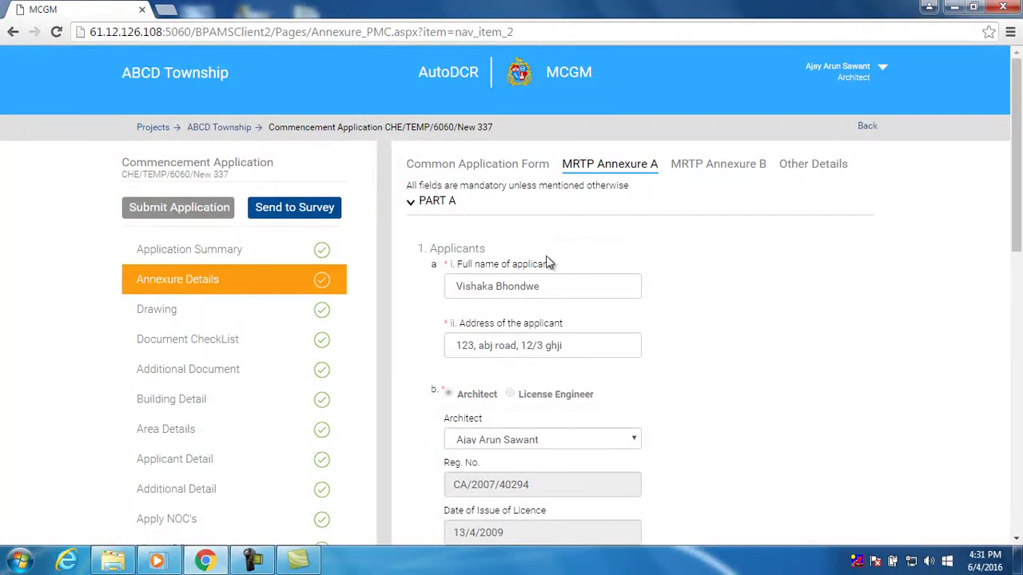
scroll(528, 229, "down", 1)
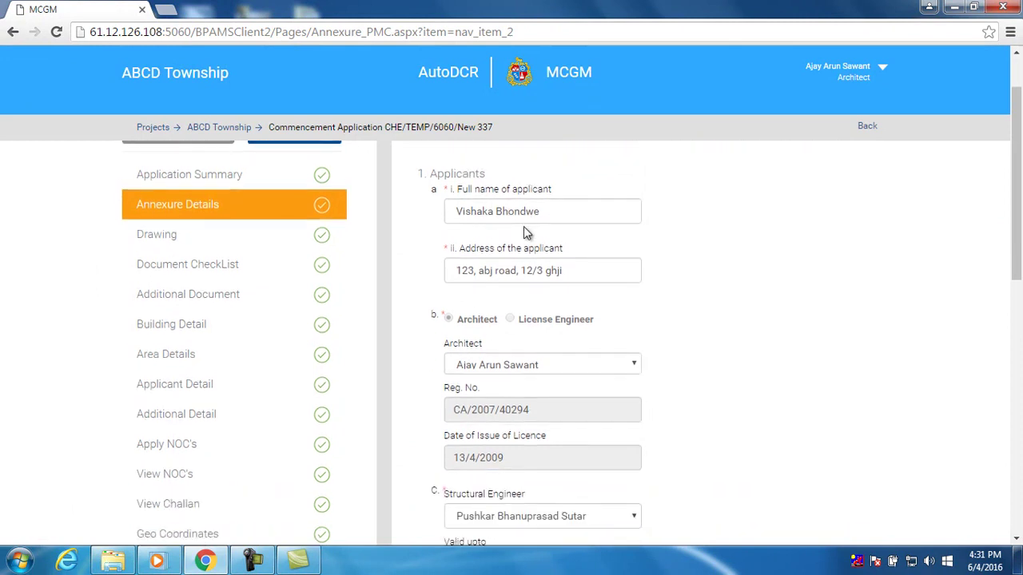
scroll(526, 230, "down", 8)
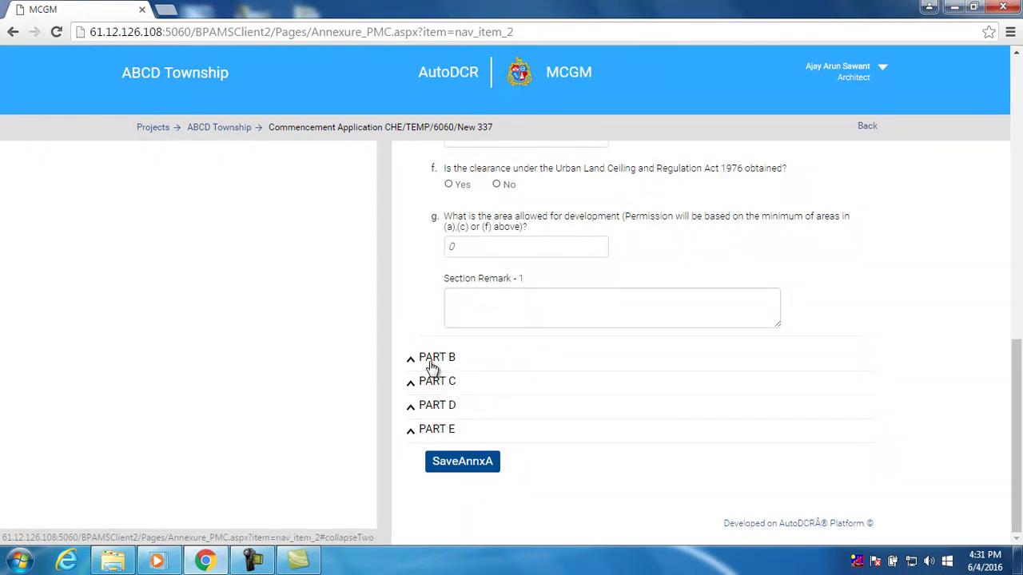
Enter 1234 as Part B's plot elevation w.r.t. MSL and expand Part C
left_click(429, 359)
scroll(436, 324, "down", 5)
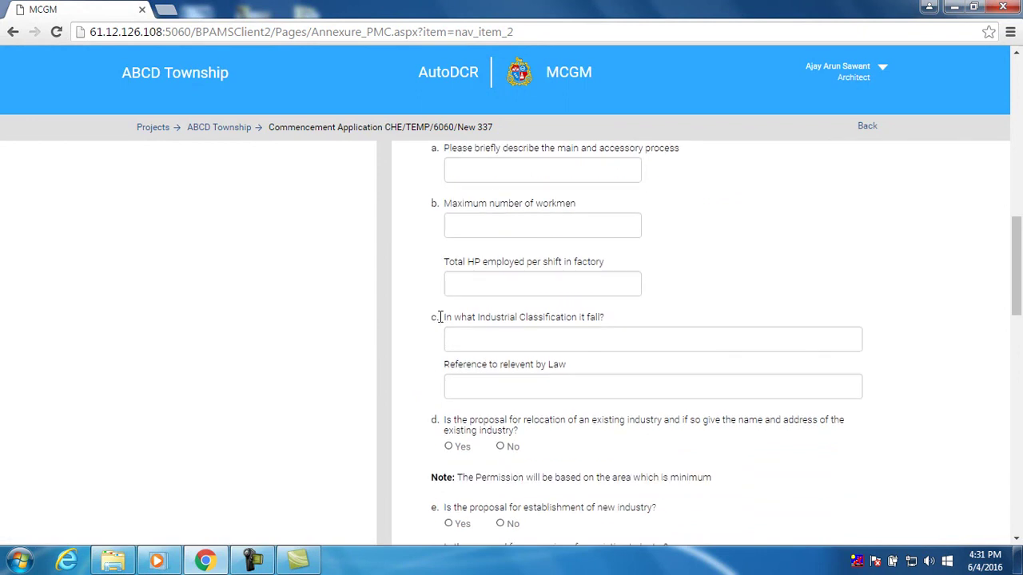
scroll(439, 322, "down", 6)
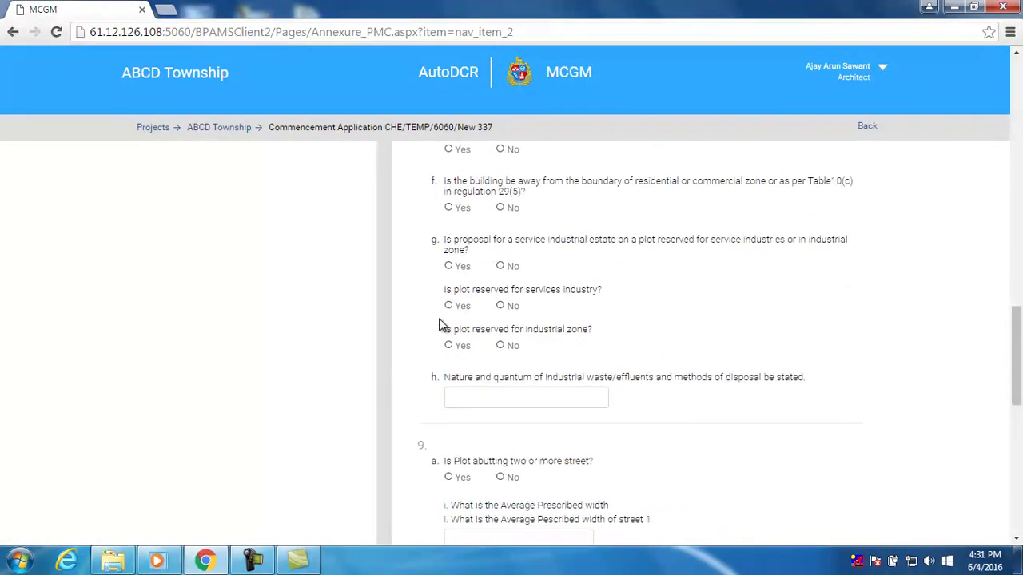
scroll(529, 358, "down", 3)
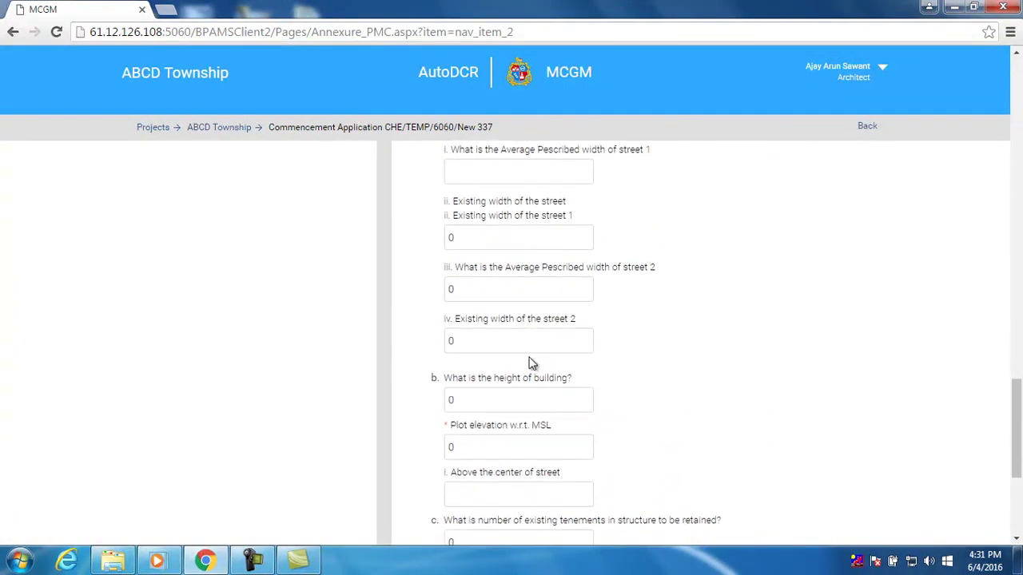
left_click_drag(465, 307, 441, 313)
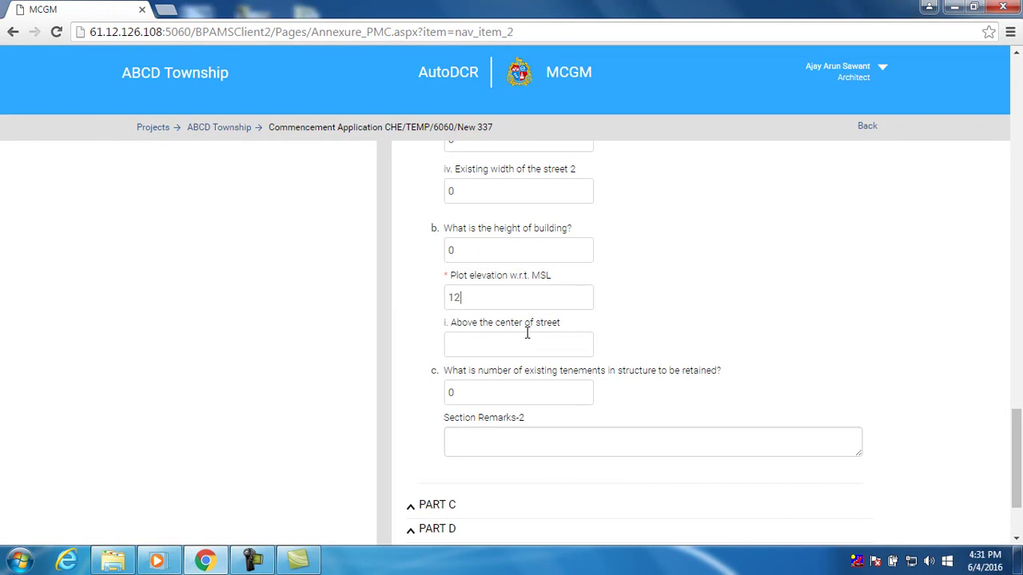
scroll(528, 342, "down", 3)
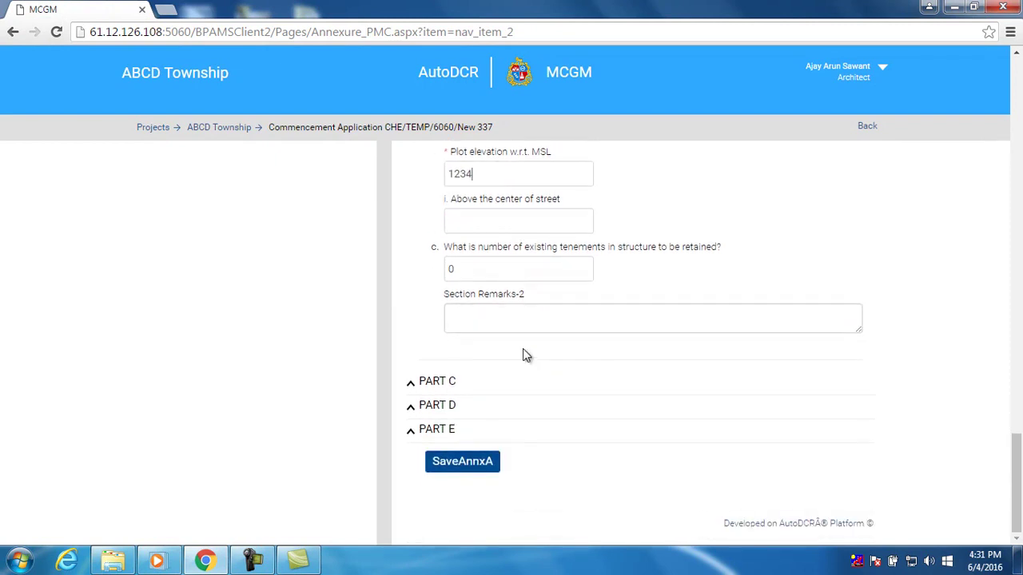
left_click(445, 383)
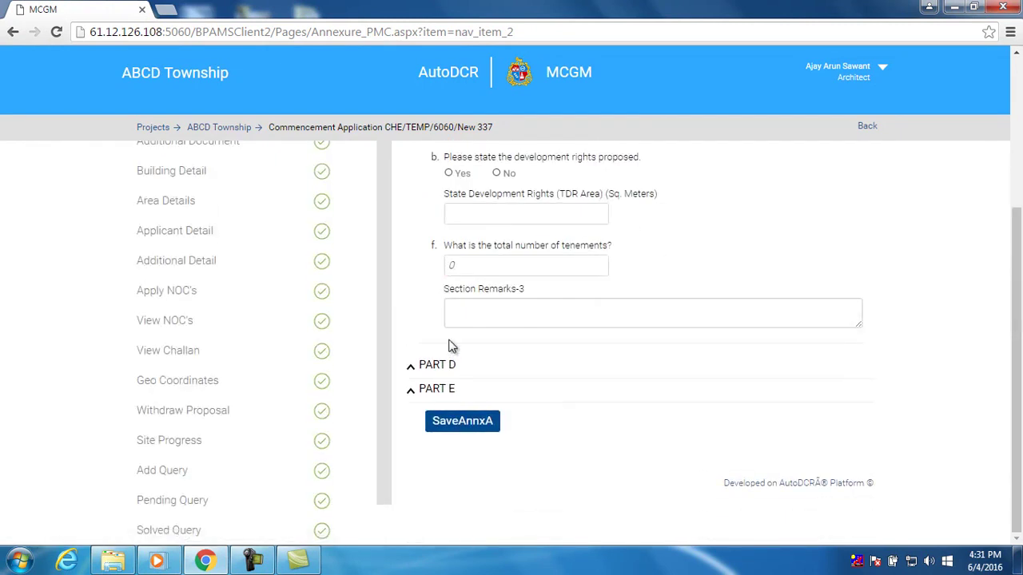
scroll(450, 340, "up", 2)
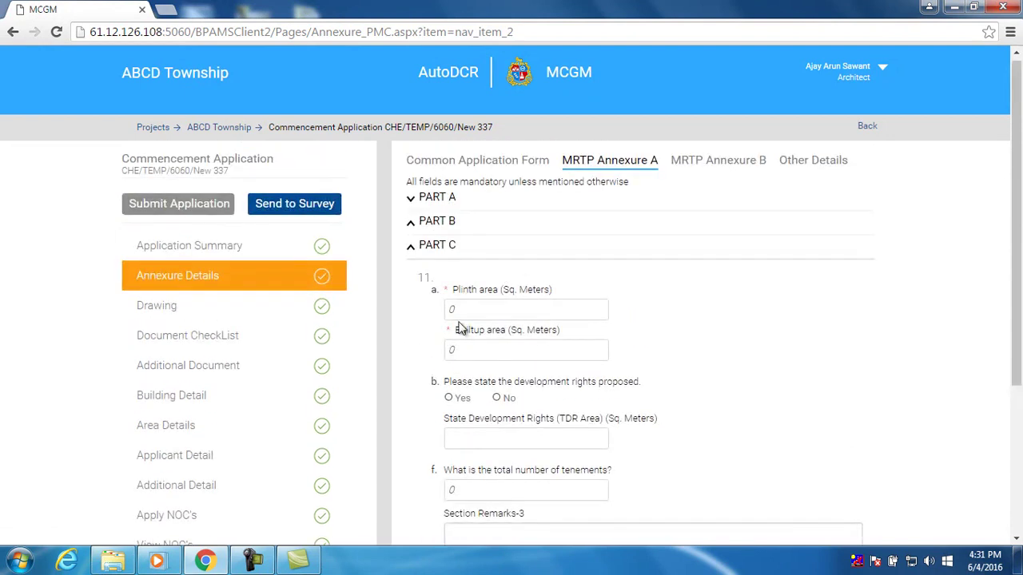
Set the Part C plinth area to 345 and built-up area to 120
left_click(456, 310)
type("345")
left_click(470, 355)
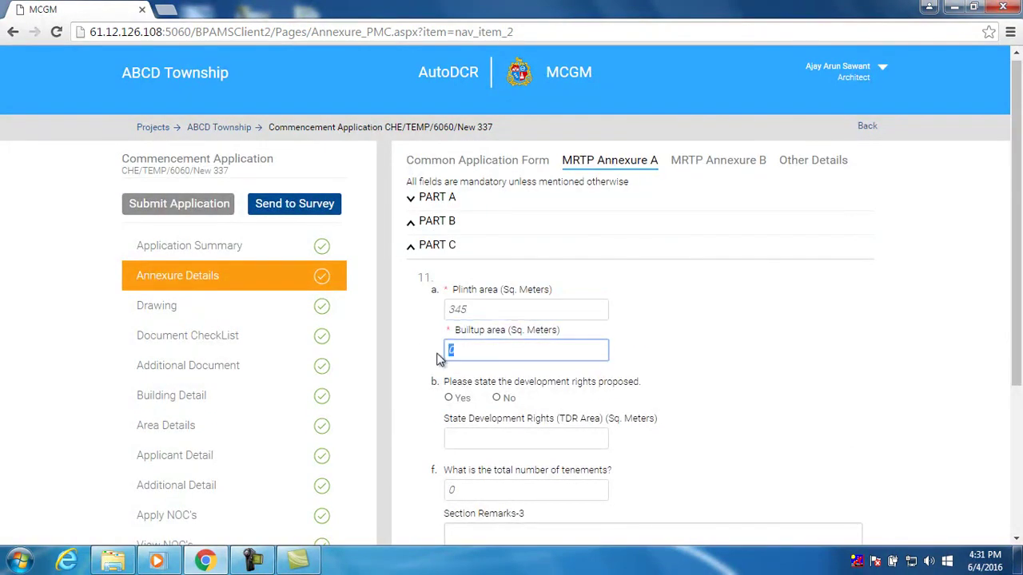
type("1200")
Expand Part D, look through its questions, then expand Part E
scroll(496, 254, "down", 2)
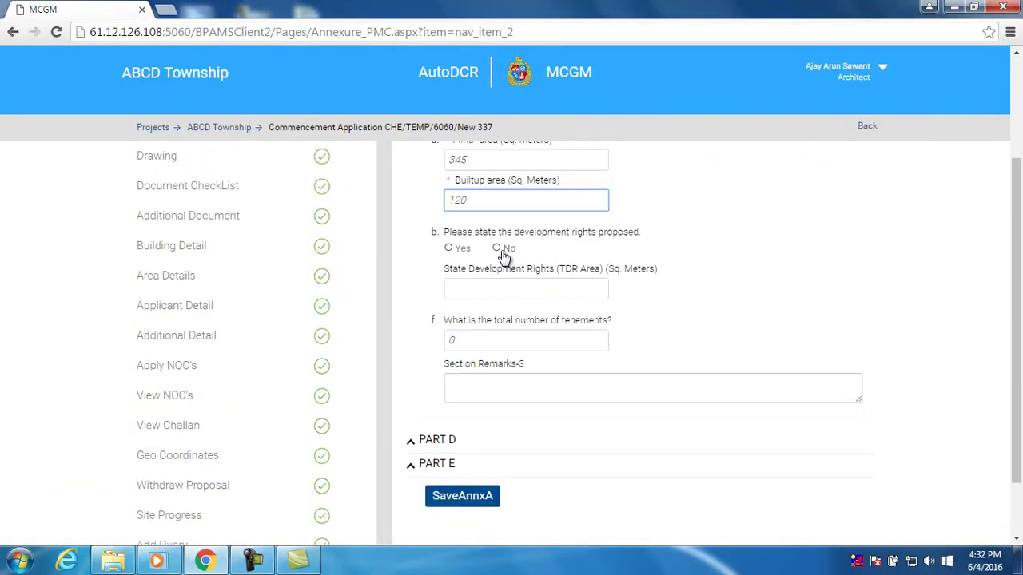
scroll(476, 320, "down", 1)
left_click(450, 361)
scroll(440, 360, "up", 2)
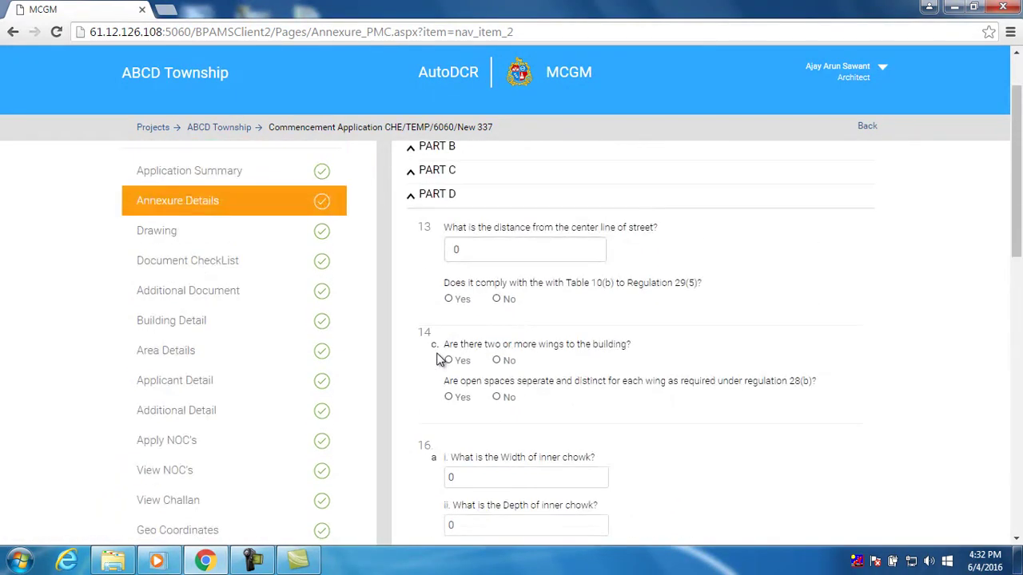
scroll(479, 276, "down", 3)
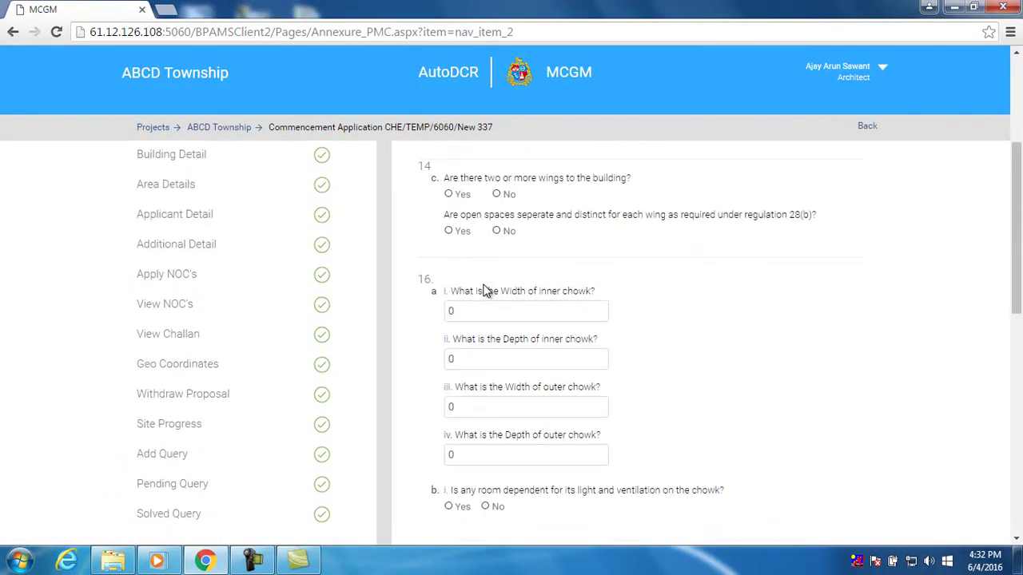
scroll(484, 285, "down", 4)
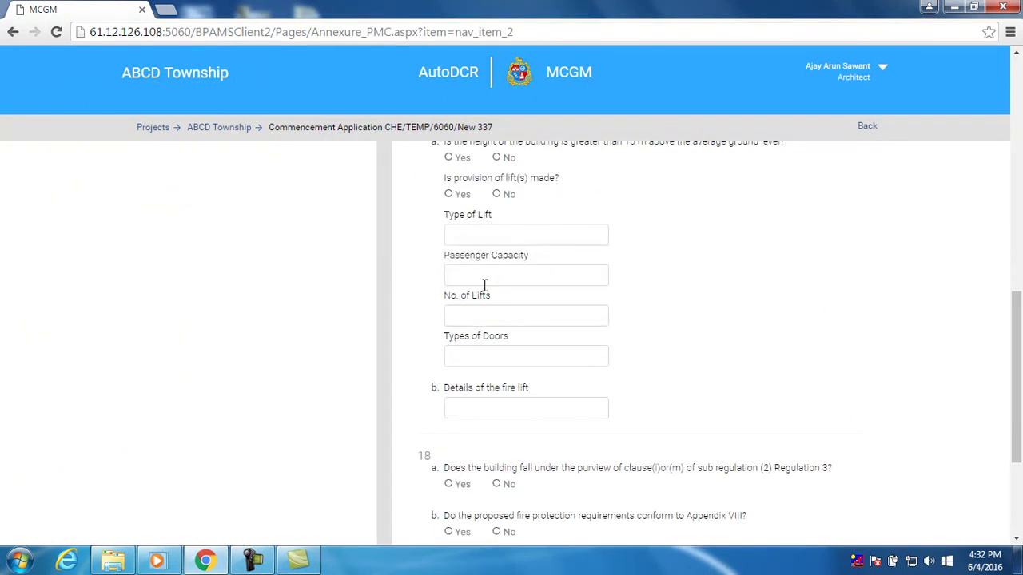
scroll(484, 285, "up", 2)
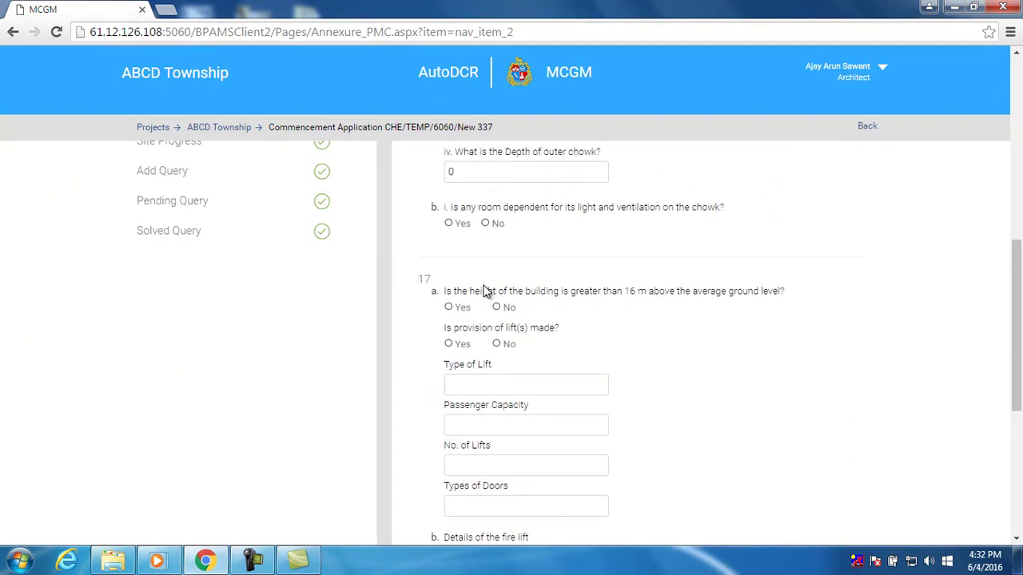
scroll(484, 285, "up", 3)
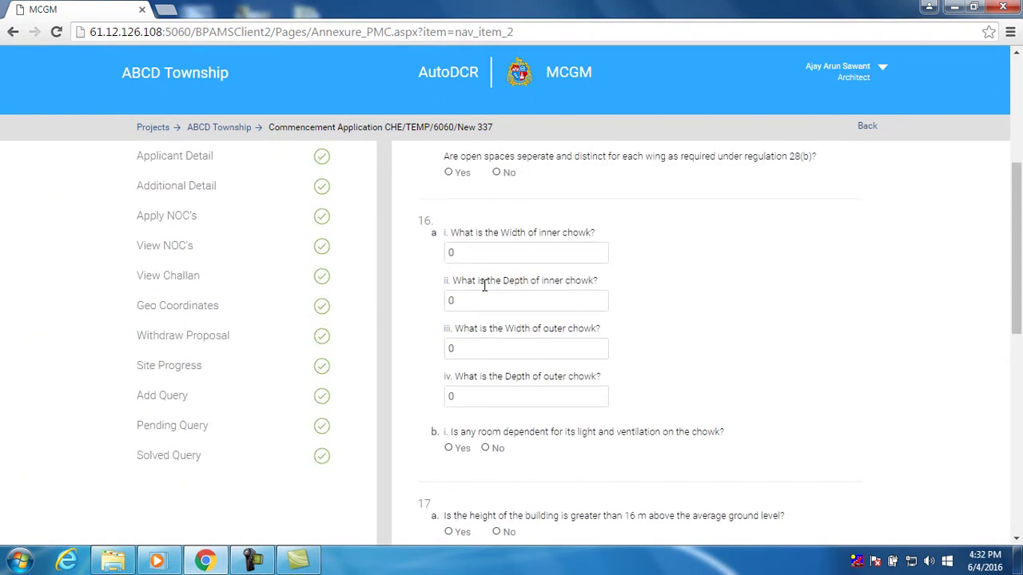
scroll(485, 285, "down", 4)
scroll(484, 293, "down", 3)
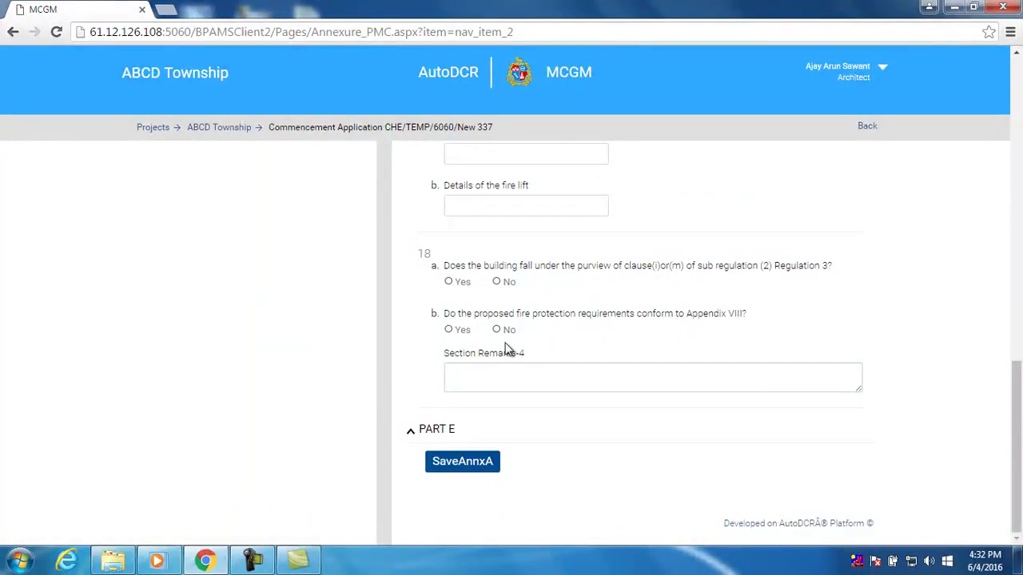
left_click(453, 428)
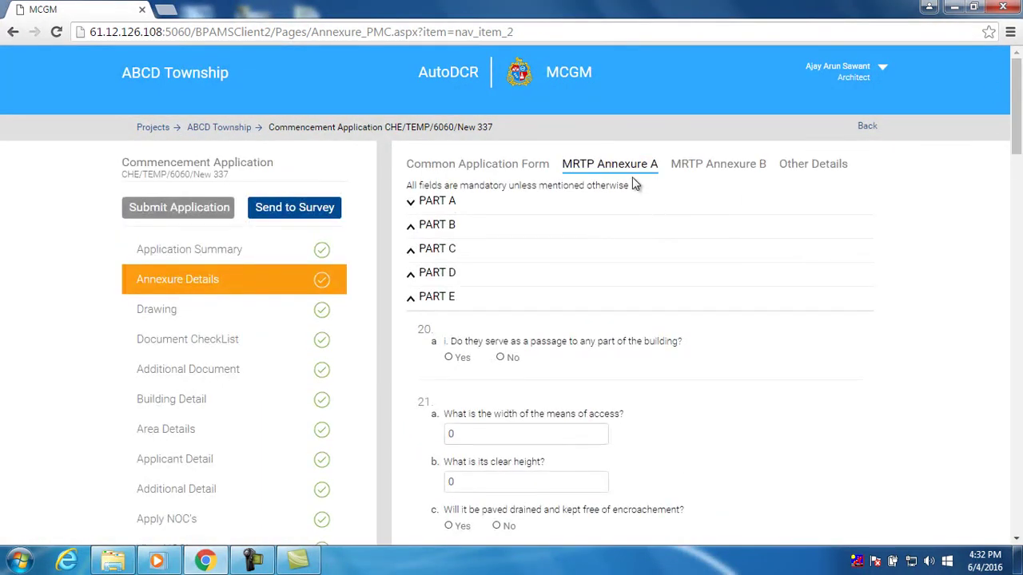
Answer No to question 25b, 'Is the proposal in the Air Port Zone?', then review Part E to its end
scroll(603, 312, "down", 2)
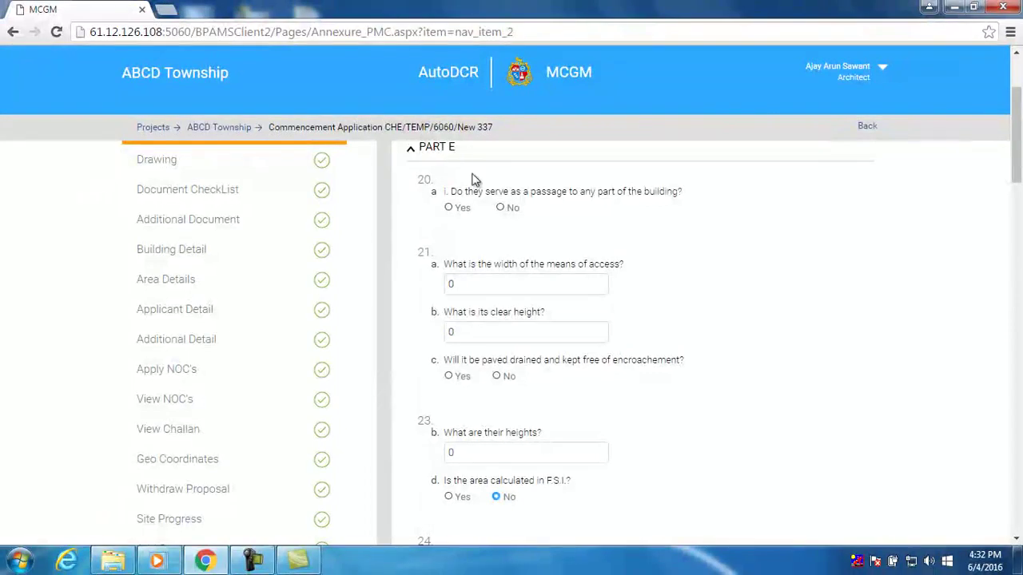
scroll(506, 280, "down", 5)
scroll(509, 286, "down", 2)
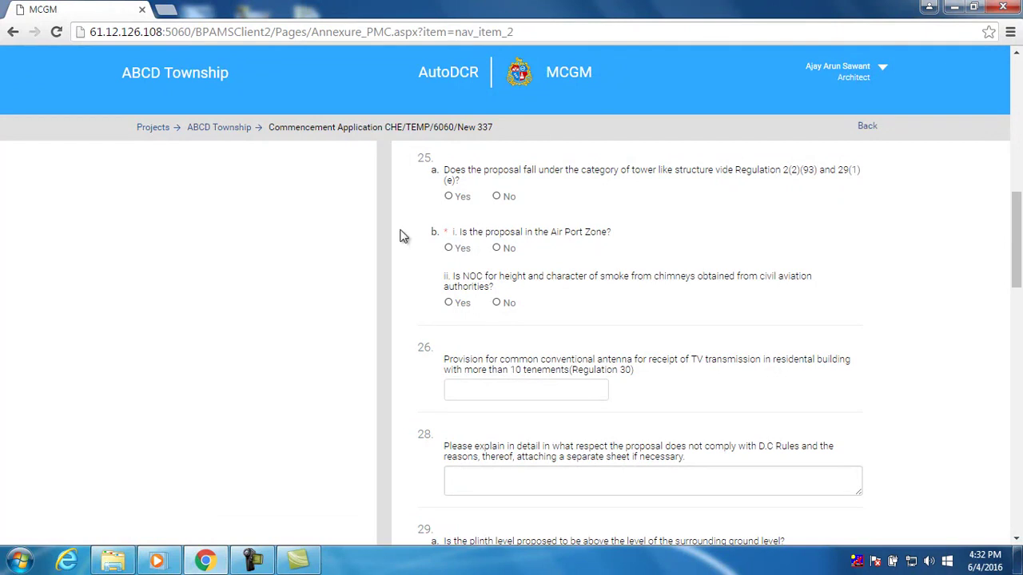
left_click(497, 248)
scroll(622, 270, "up", 10)
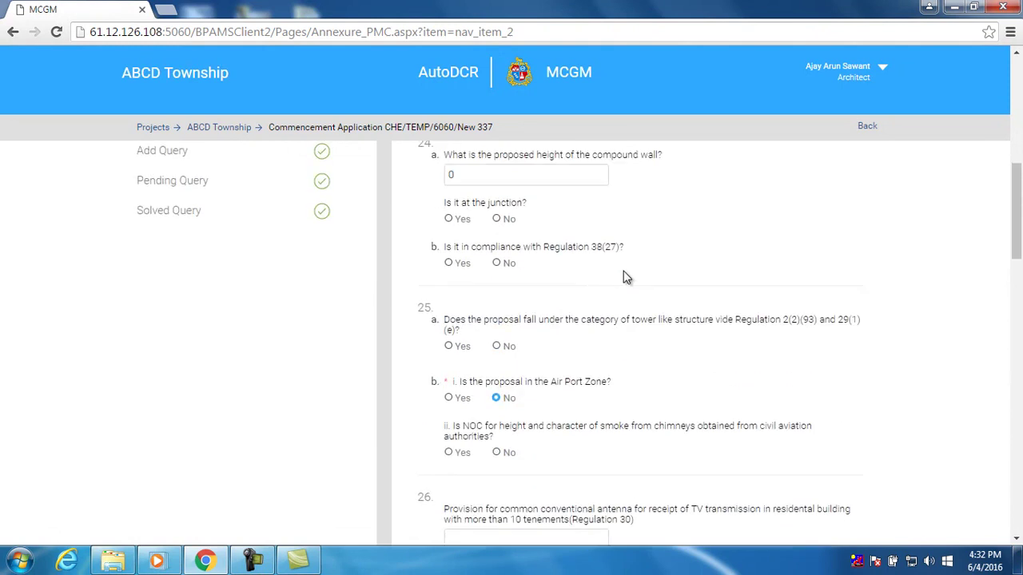
scroll(621, 286, "down", 13)
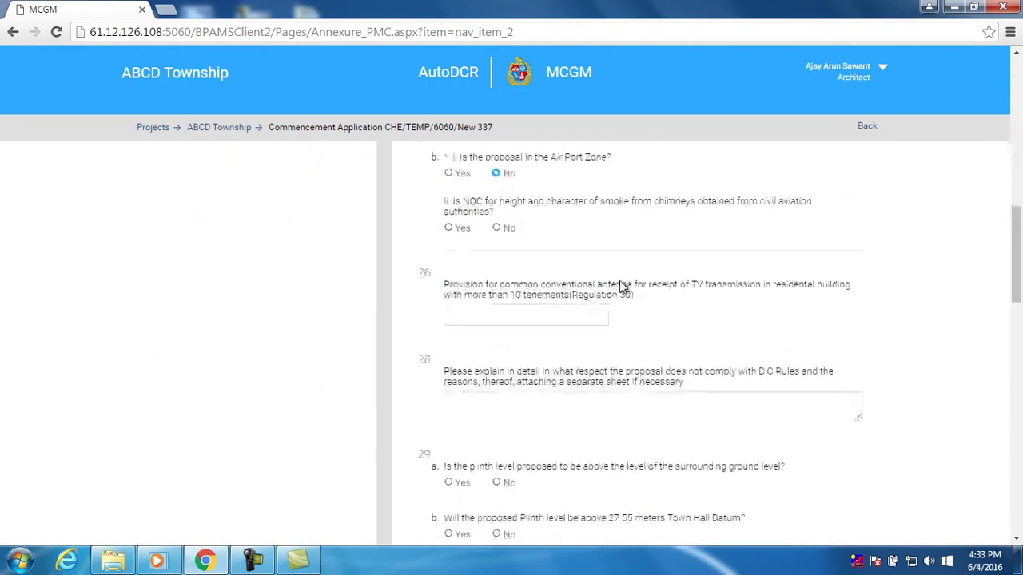
scroll(688, 284, "up", 3)
left_click_drag(1013, 264, 1015, 112)
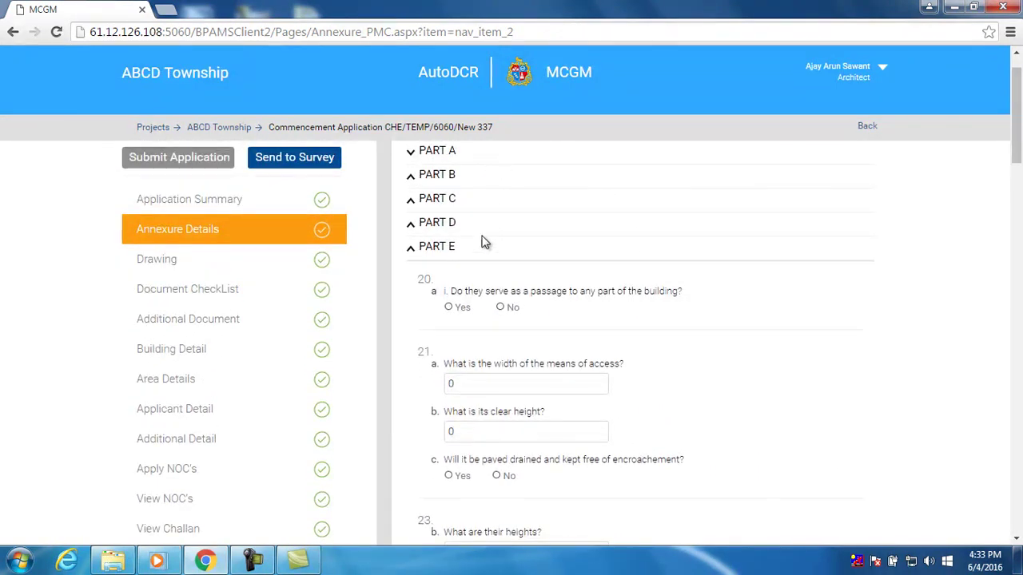
scroll(487, 277, "down", 10)
left_click_drag(1017, 268, 1019, 508)
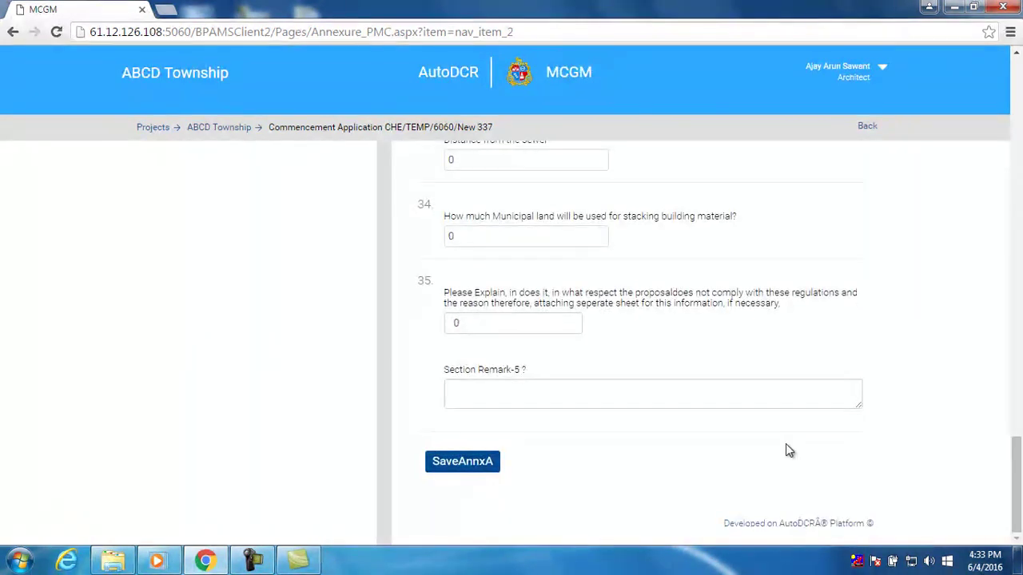
Save Annexure A with SaveAnnxA, confirm the success message, and move to MRTP Annexure B
left_click(478, 472)
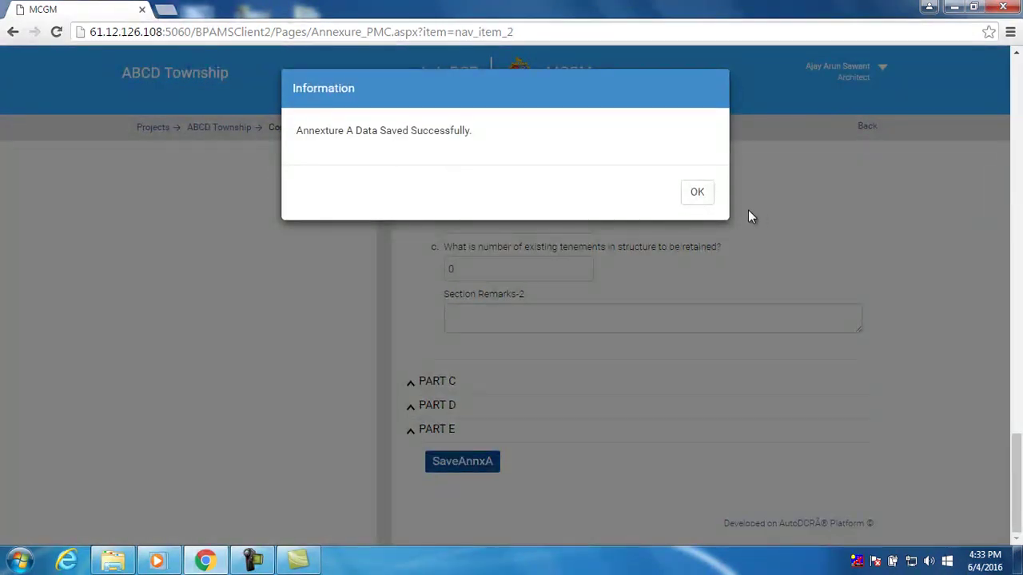
left_click(697, 194)
scroll(794, 279, "up", 10)
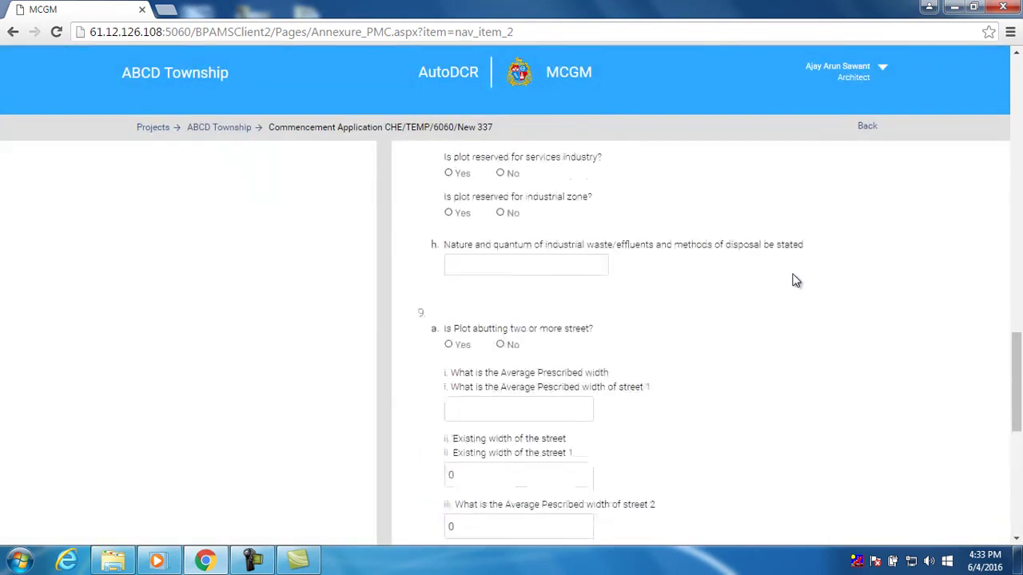
scroll(795, 278, "up", 15)
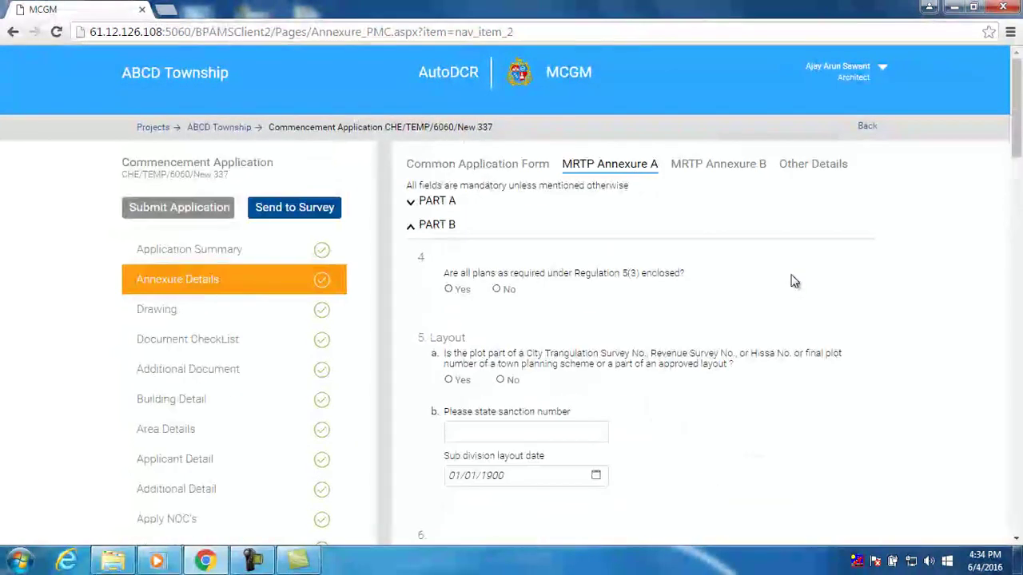
left_click(695, 165)
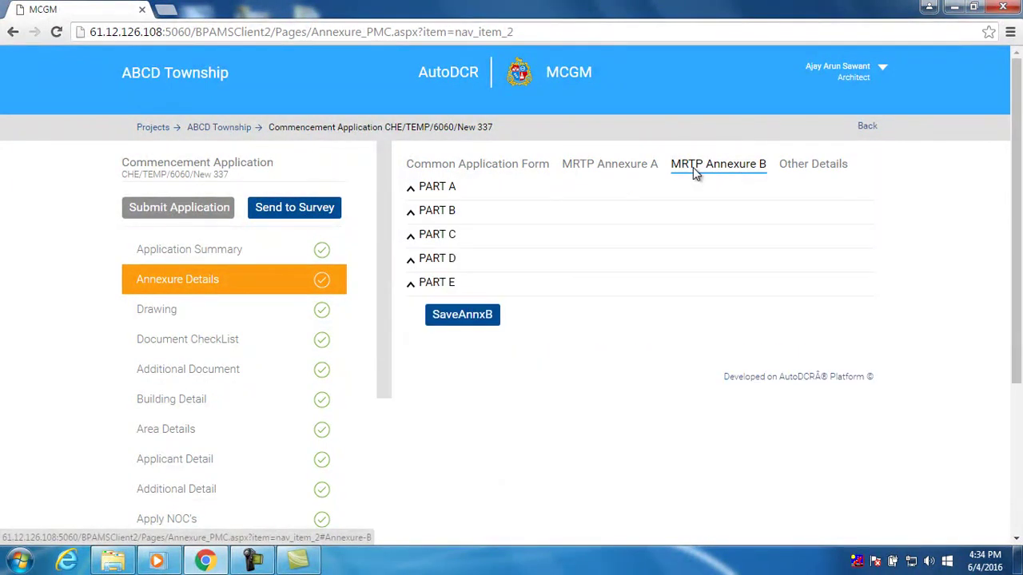
Expand Annexure B Parts A and B and set tenements per hectare to 12
left_click(427, 191)
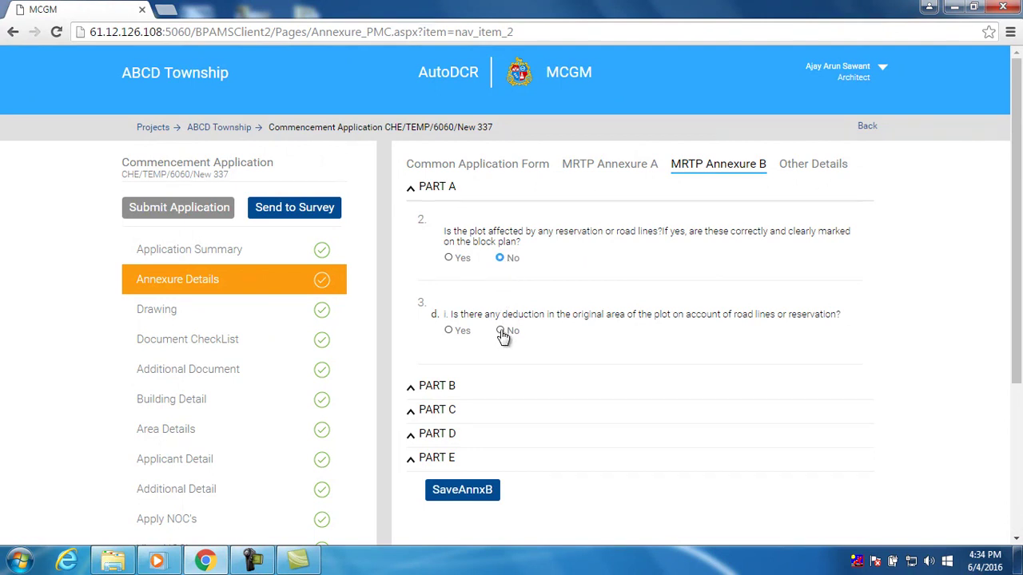
left_click(451, 388)
scroll(477, 370, "down", 1)
scroll(477, 370, "up", 1)
left_click(496, 272)
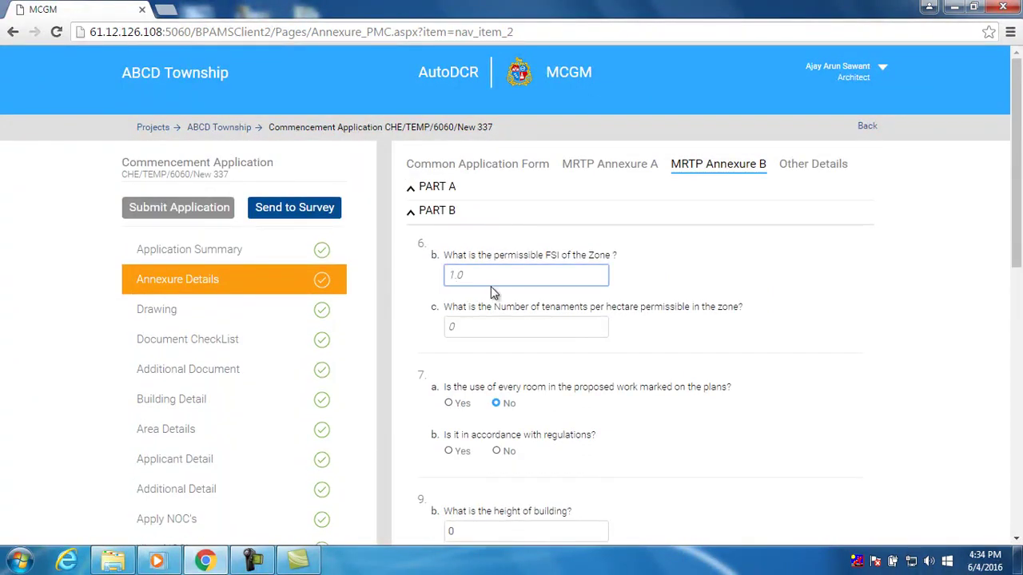
left_click_drag(480, 330, 442, 330)
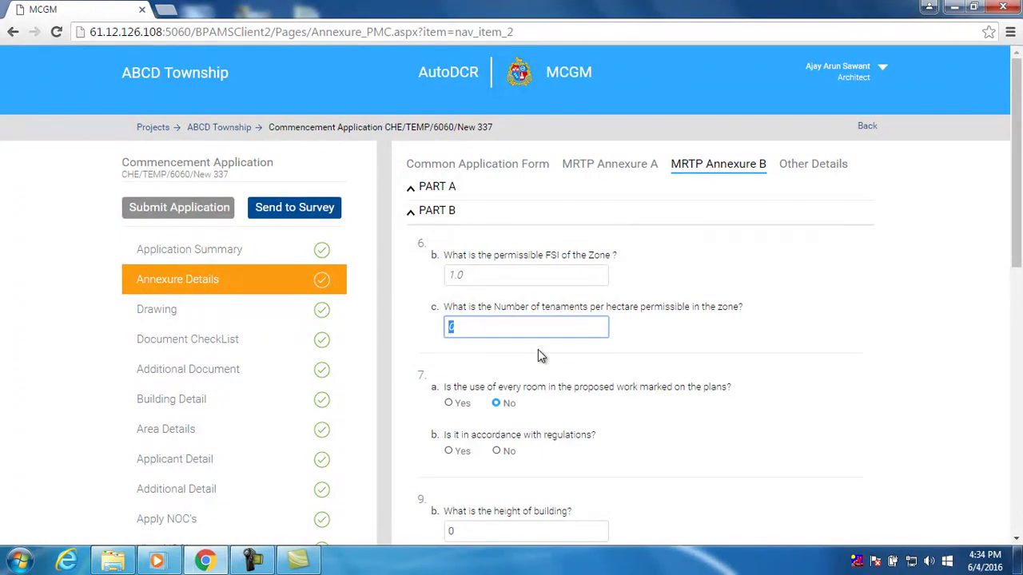
type("12")
Answer Yes to regulation accordance and set the building height to 24
scroll(538, 350, "down", 2)
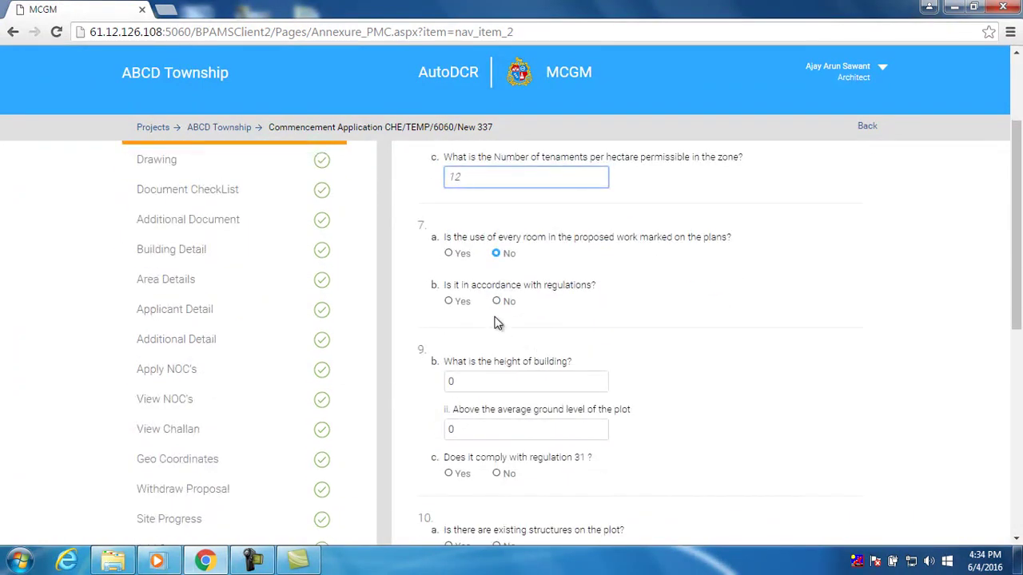
left_click(463, 302)
scroll(553, 315, "down", 2)
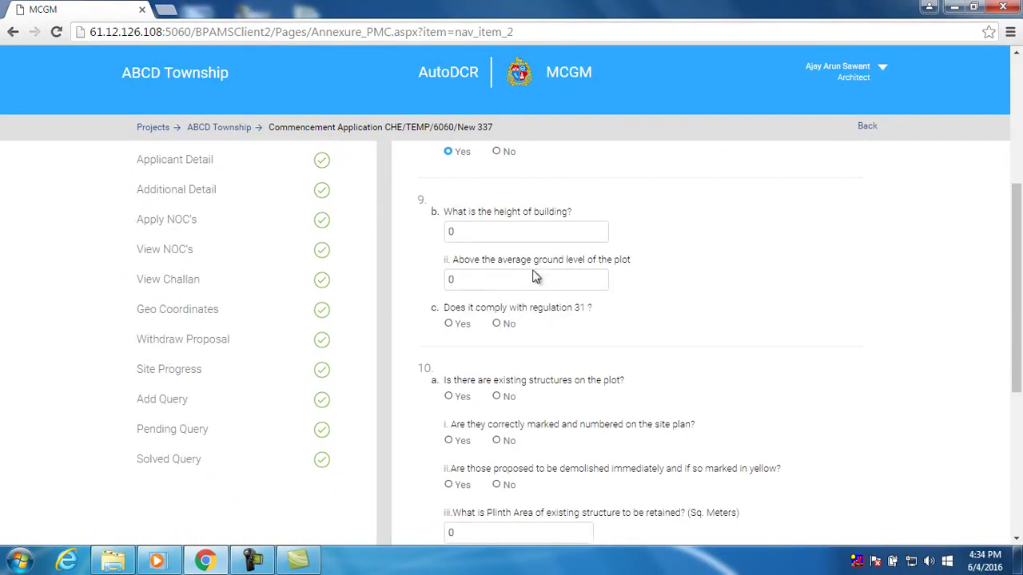
left_click(523, 231)
left_click_drag(489, 233, 450, 232)
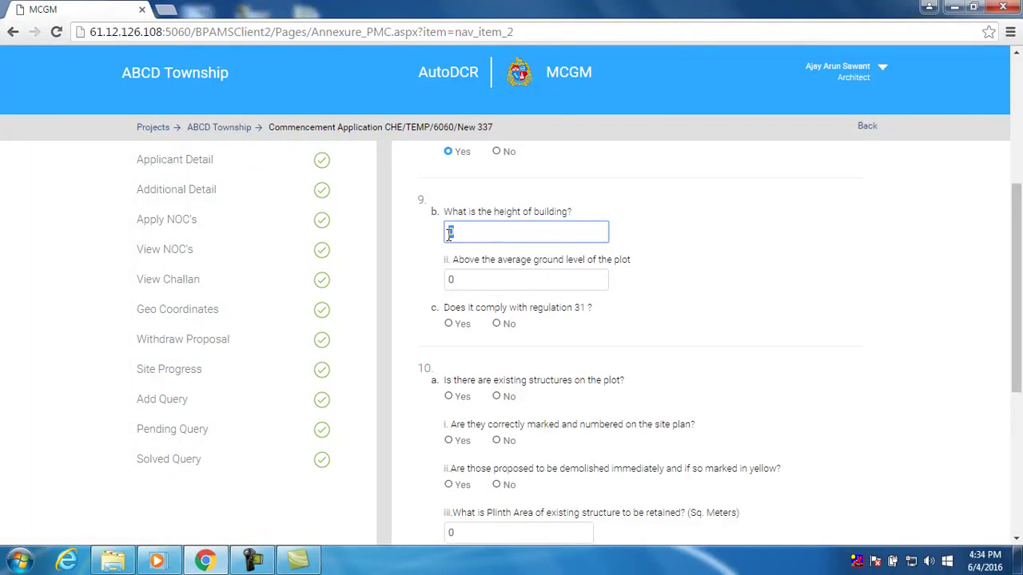
type("24")
Scroll down and expand Part C of Annexure B
scroll(479, 272, "down", 1)
scroll(488, 276, "down", 1)
scroll(491, 277, "down", 1)
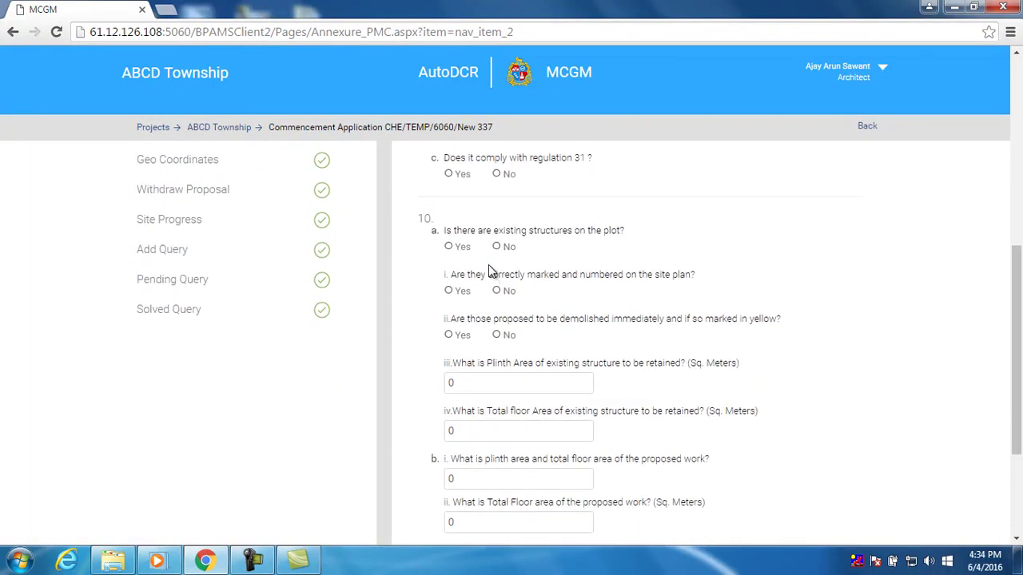
scroll(498, 252, "down", 4)
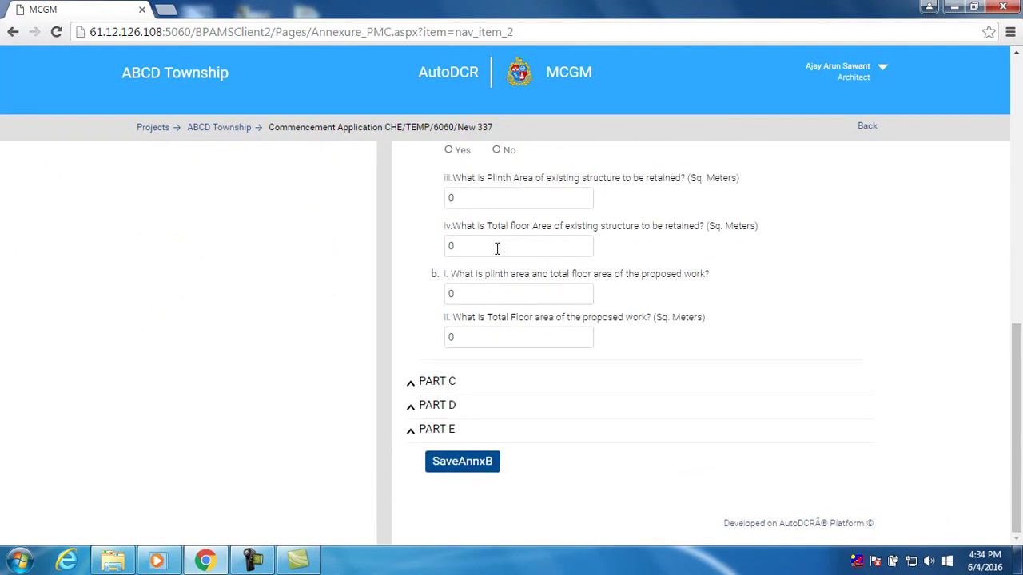
left_click(440, 382)
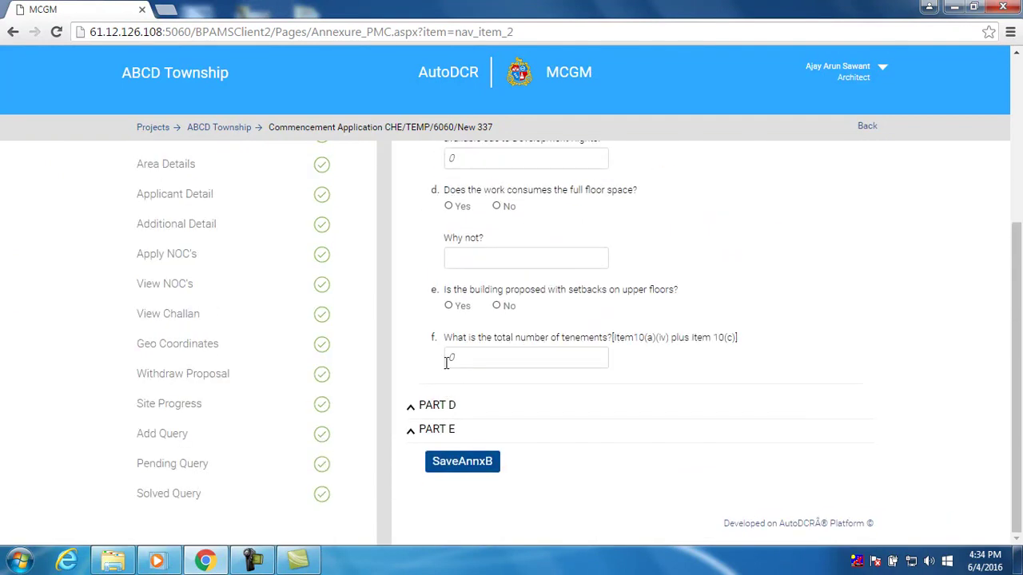
scroll(444, 372, "up", 2)
Enter plinth/floor area 234 and built-up area 2432, clearing the mistaken 3434 FSI entry
scroll(447, 360, "up", 2)
scroll(447, 356, "down", 1)
left_click(446, 240)
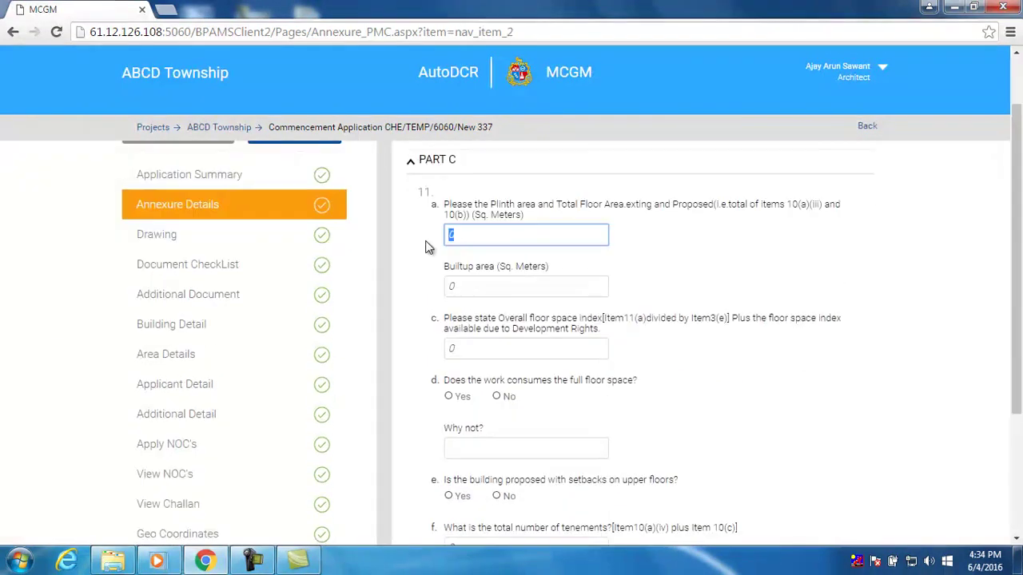
type("234")
left_click(448, 288)
type("2432")
left_click(499, 343)
scroll(494, 328, "down", 2)
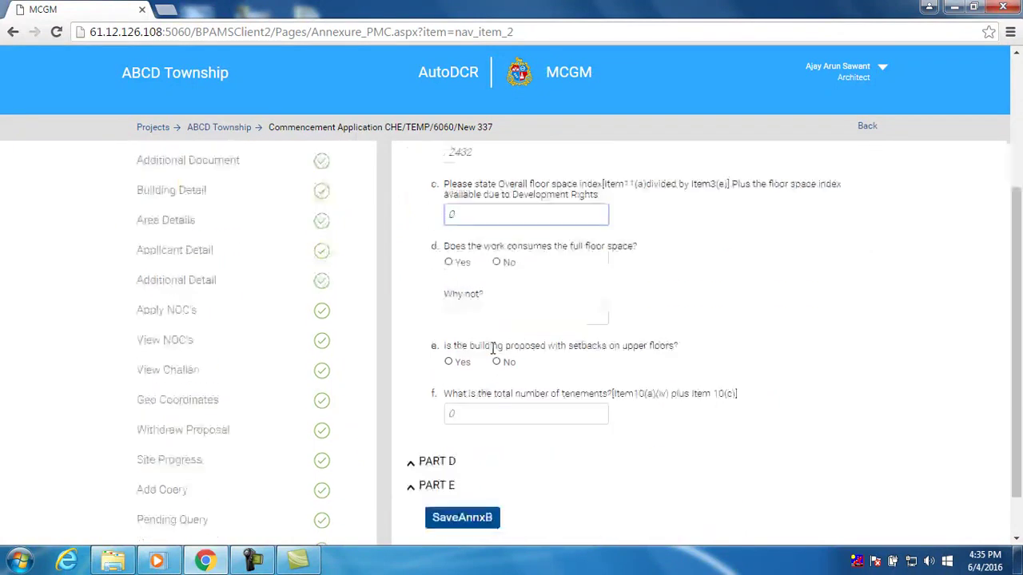
type("3434")
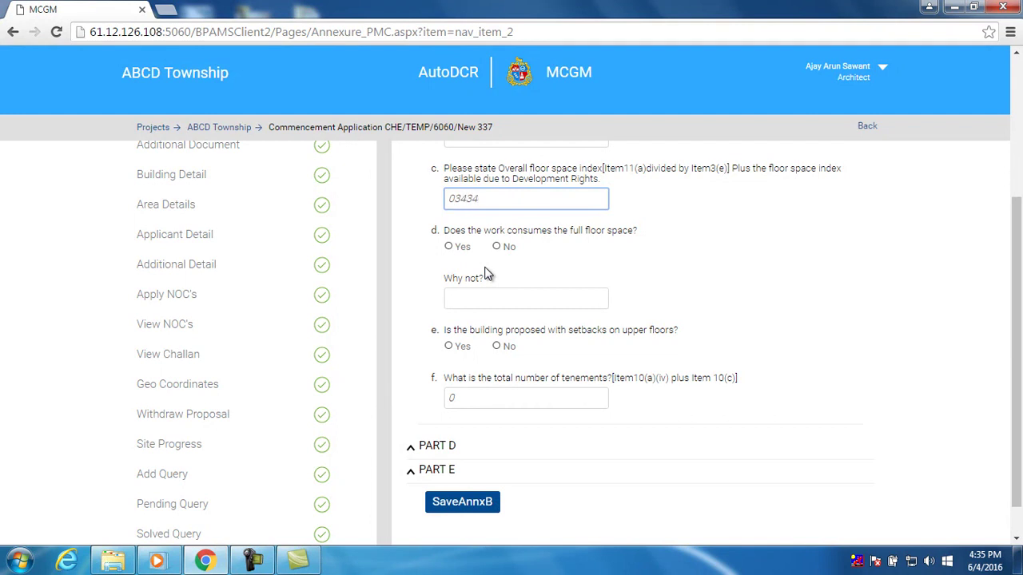
key("BackSpace")
key("BackSpace")
key("BackSpace")
key("BackSpace")
Answer Yes to full floor space use and to upper-floor setbacks, then review Part D
left_click(497, 247)
left_click(462, 248)
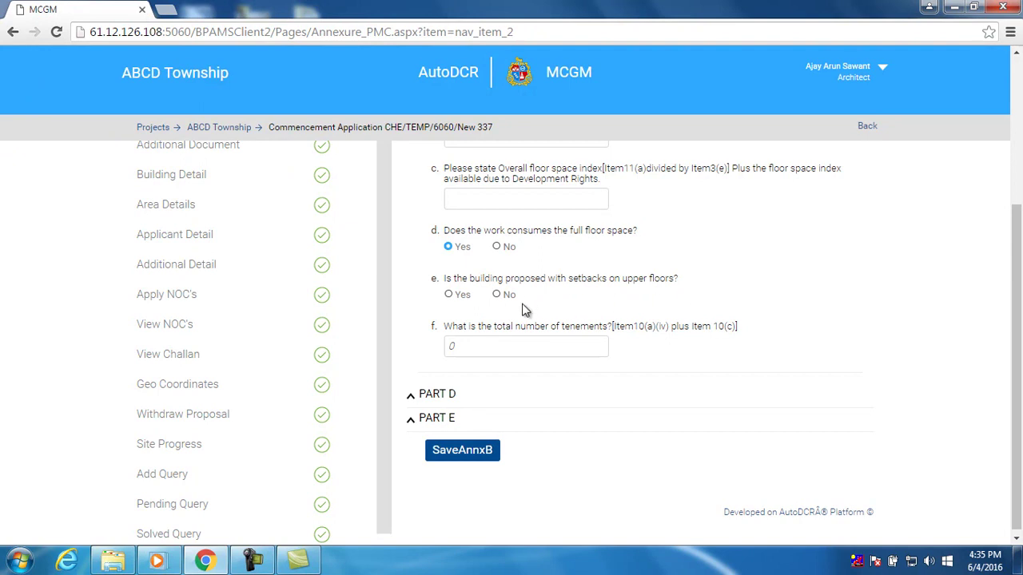
left_click(461, 295)
left_click(457, 396)
scroll(454, 391, "down", 2)
scroll(456, 383, "down", 1)
scroll(457, 385, "up", 5)
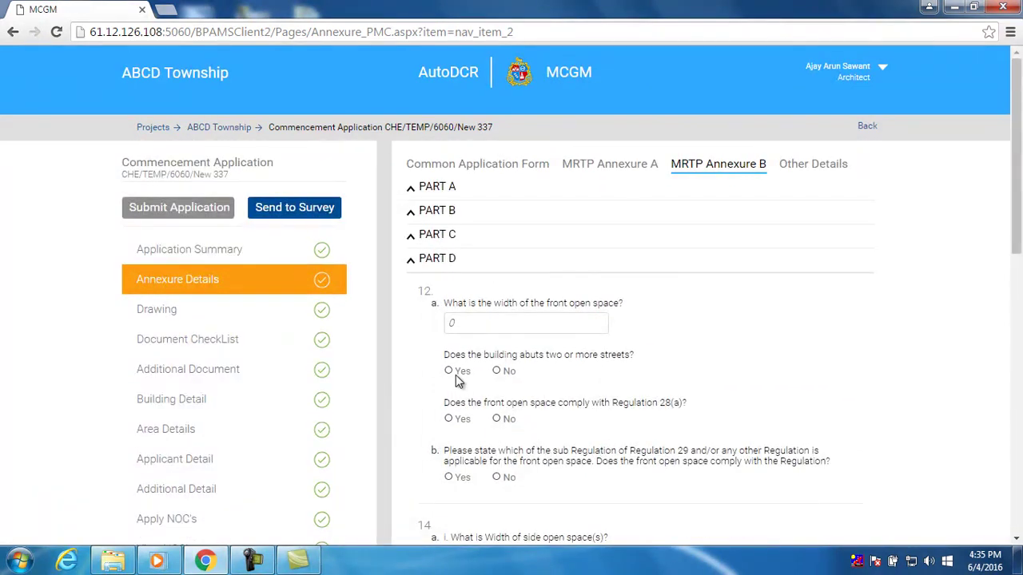
scroll(457, 381, "down", 7)
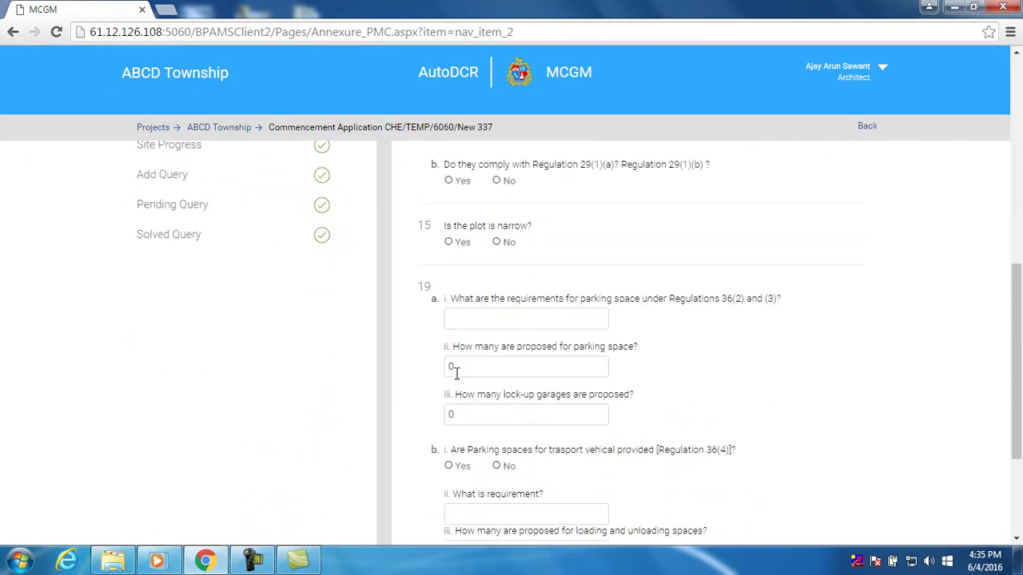
scroll(456, 374, "down", 3)
Expand Part E and save the Annexure B answers, dismissing the confirmation
left_click(446, 432)
scroll(439, 408, "down", 10)
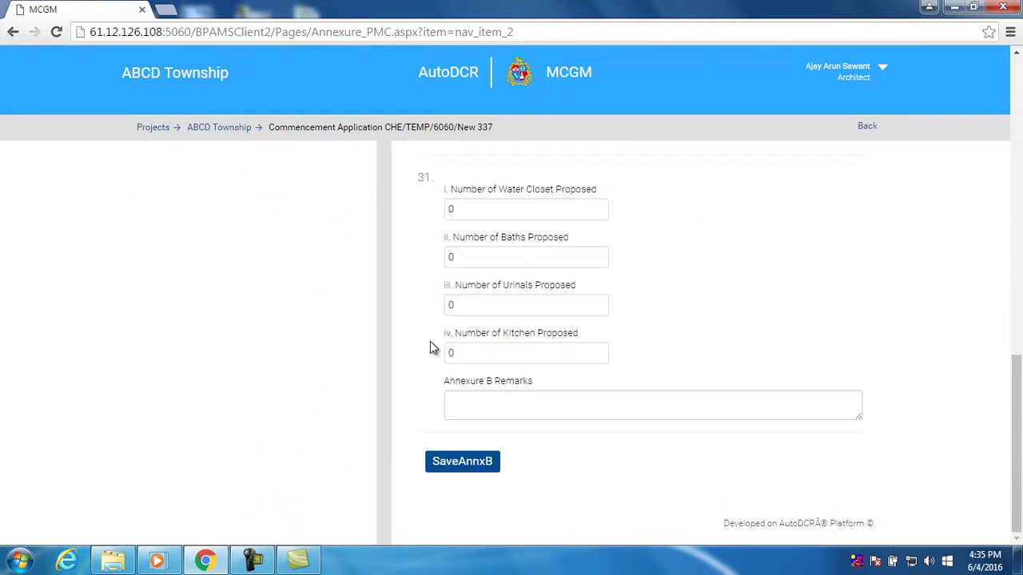
left_click(451, 470)
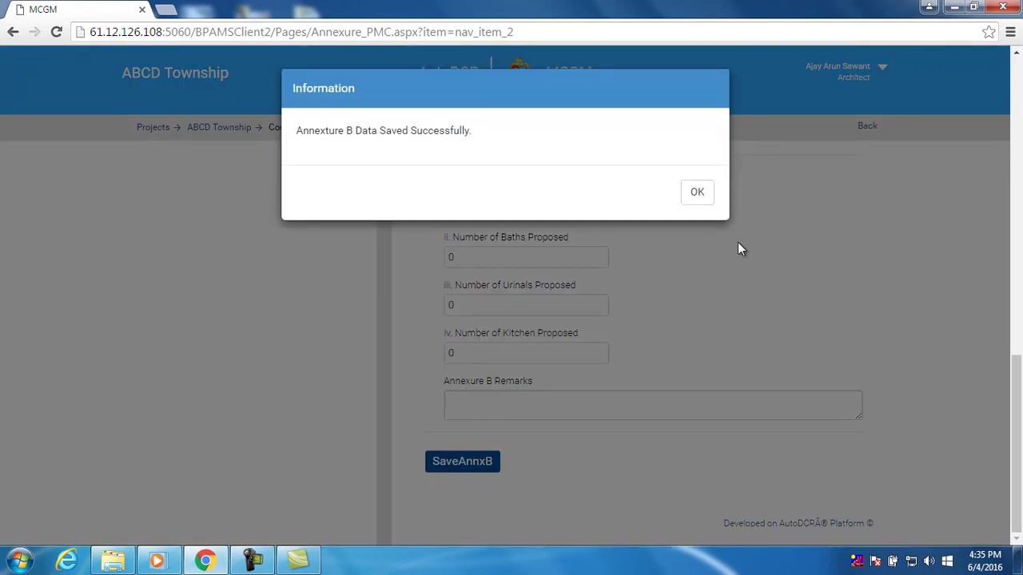
left_click(696, 205)
scroll(743, 256, "up", 8)
scroll(740, 273, "up", 3)
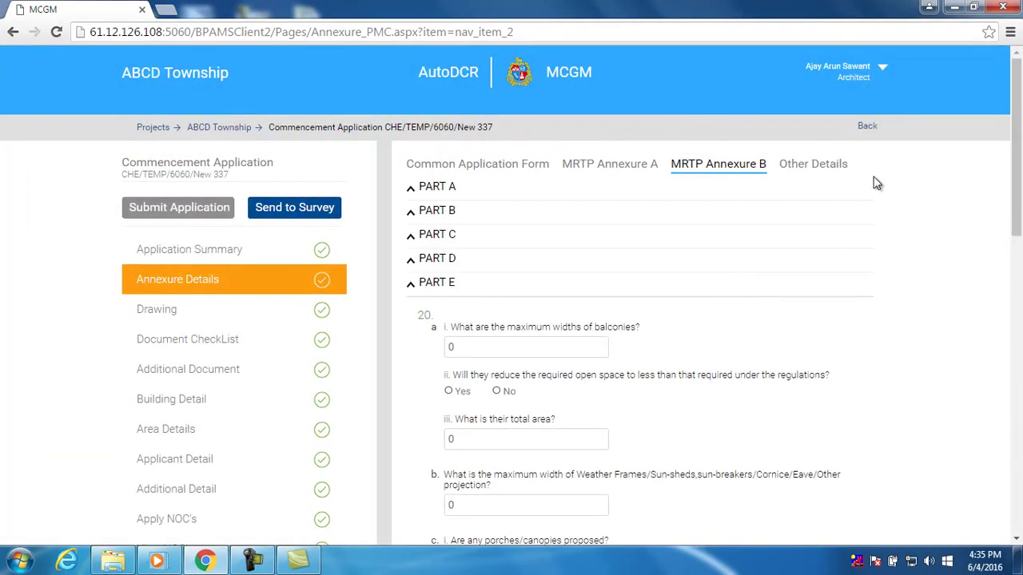
In Other Details, enter gross plot area 345, 12 parking cars, 2 trees cut and 3 transplanted
left_click(832, 169)
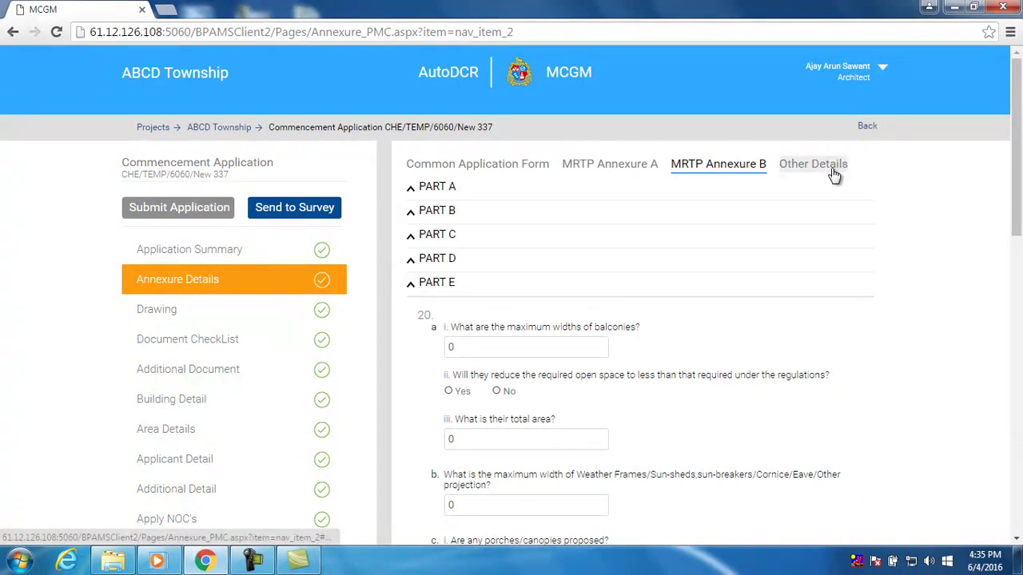
left_click(526, 249)
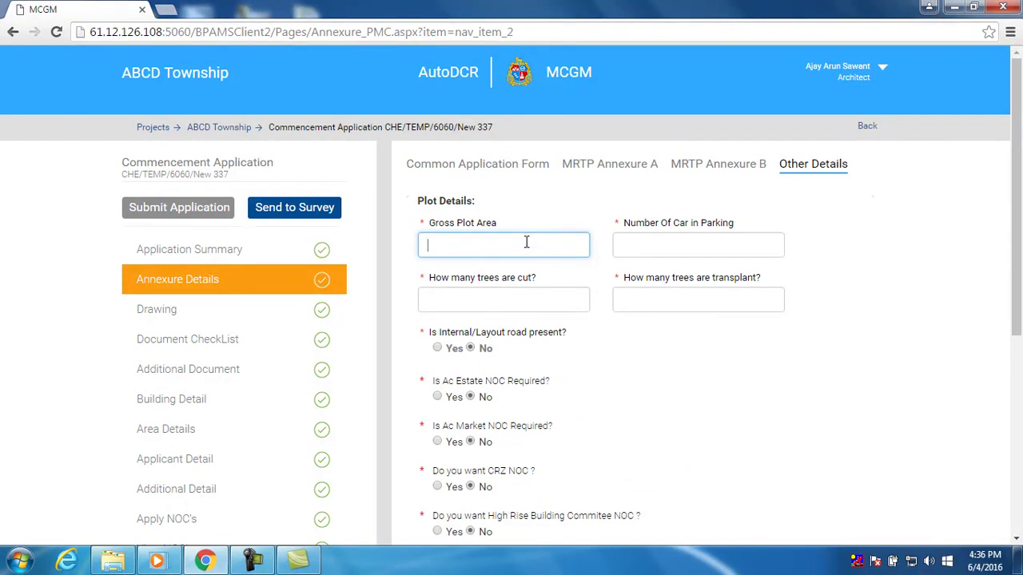
left_click(628, 247)
type("12")
left_click(516, 297)
type("2")
left_click(666, 307)
type("3")
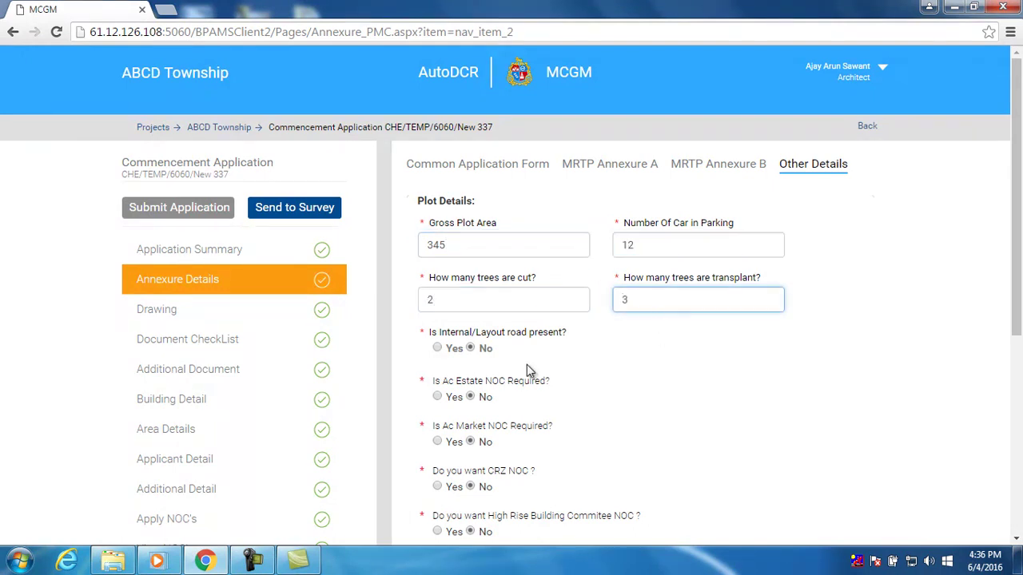
scroll(526, 364, "down", 1)
scroll(531, 312, "down", 1)
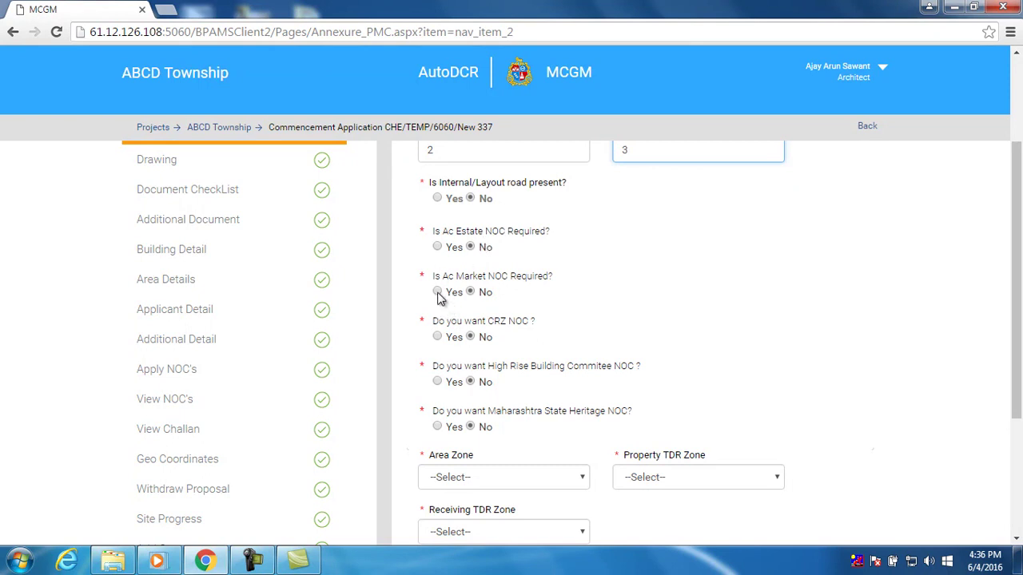
Set Ac Market NOC to Yes and the Area, Property TDR and Receiving TDR zones to R1
left_click(438, 292)
scroll(537, 316, "down", 1)
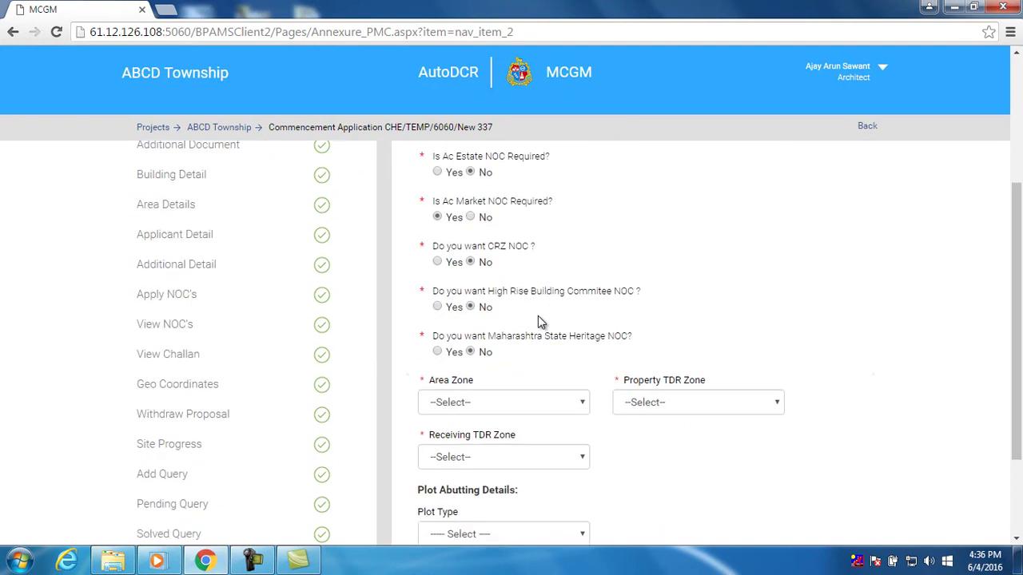
scroll(538, 316, "down", 2)
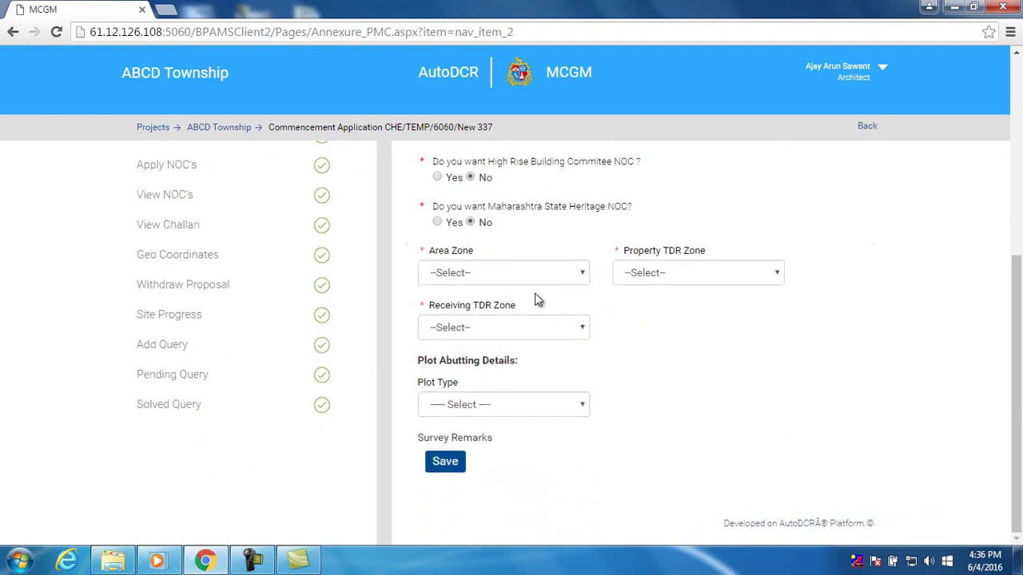
left_click(538, 281)
left_click(532, 306)
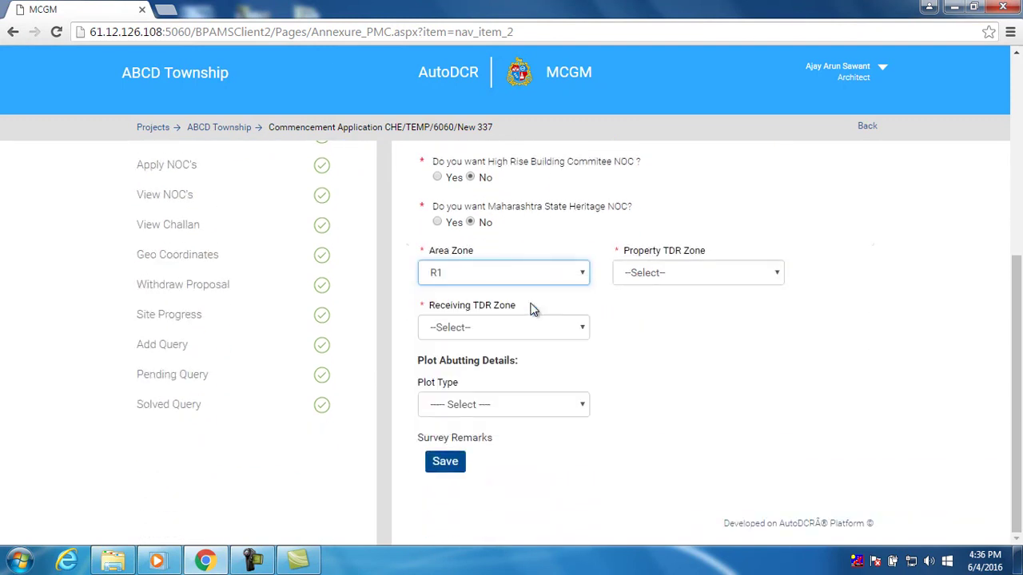
left_click(655, 272)
left_click(663, 305)
left_click(589, 326)
left_click(524, 360)
Save the Other Details data and dismiss the confirmation
left_click(521, 407)
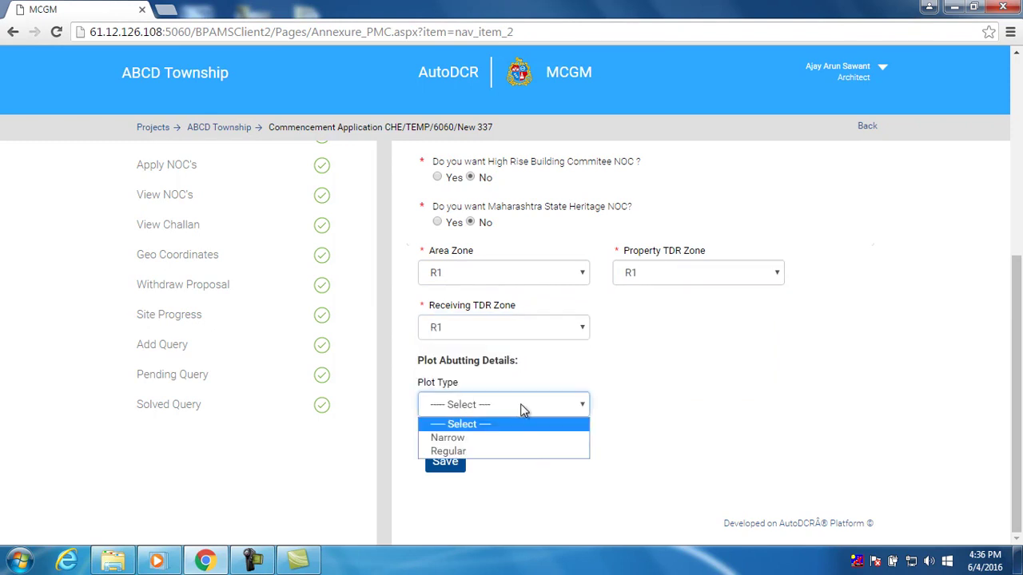
left_click(521, 409)
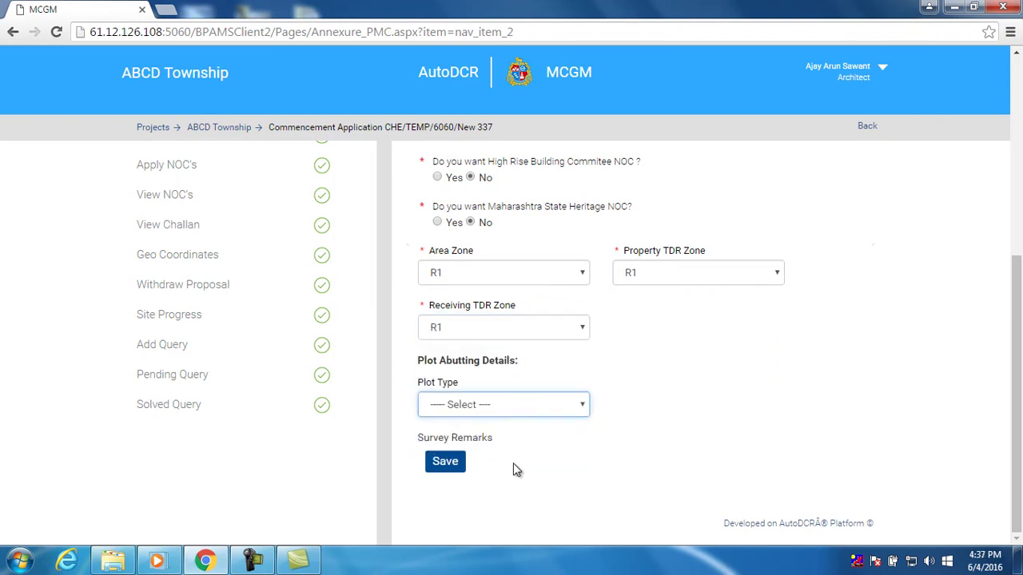
left_click(449, 466)
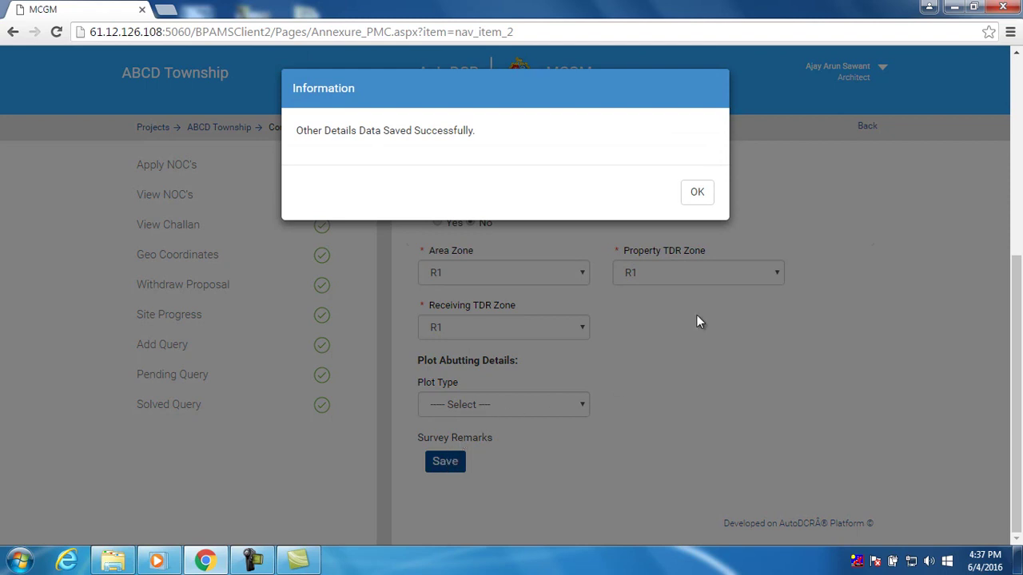
left_click(697, 195)
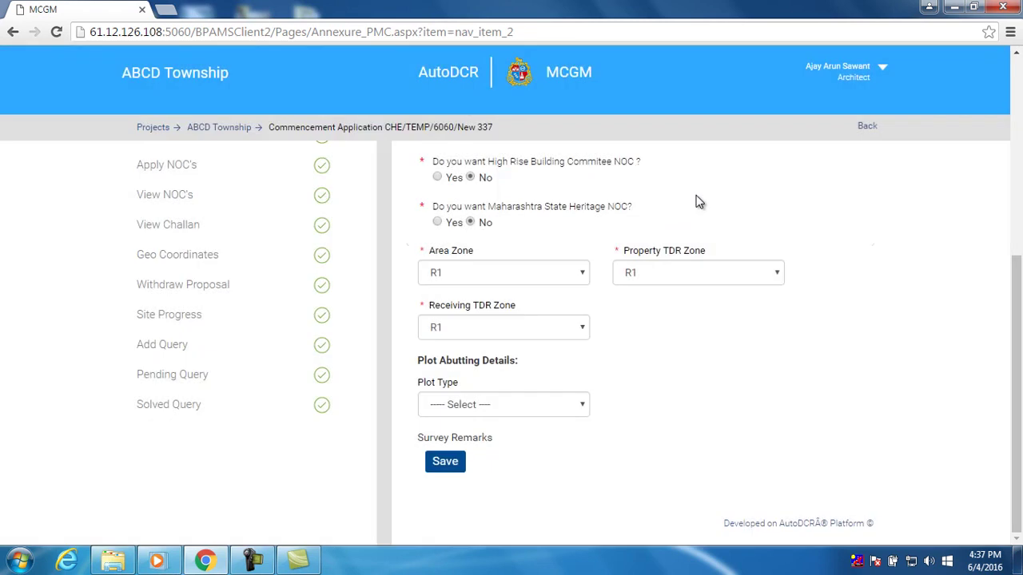
scroll(716, 250, "up", 5)
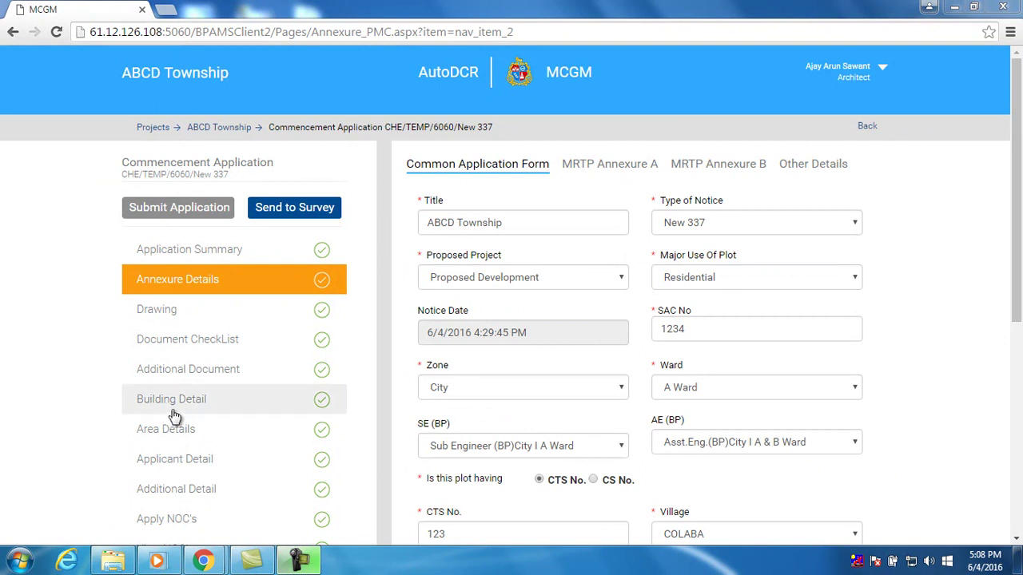
Upload resi.dwg from the desktop as the architectural drawing, then open the Document CheckList
left_click(193, 321)
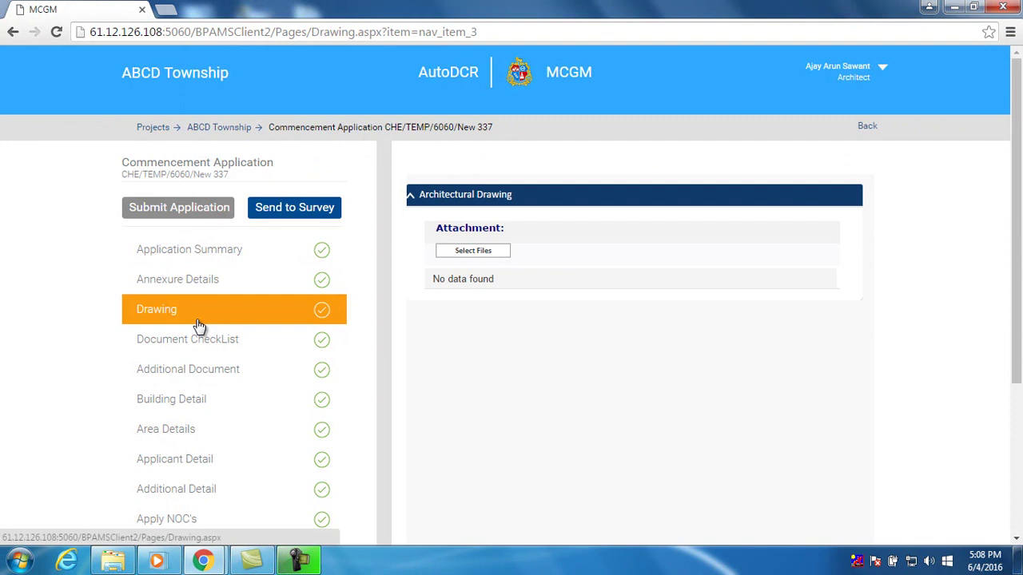
left_click(493, 257)
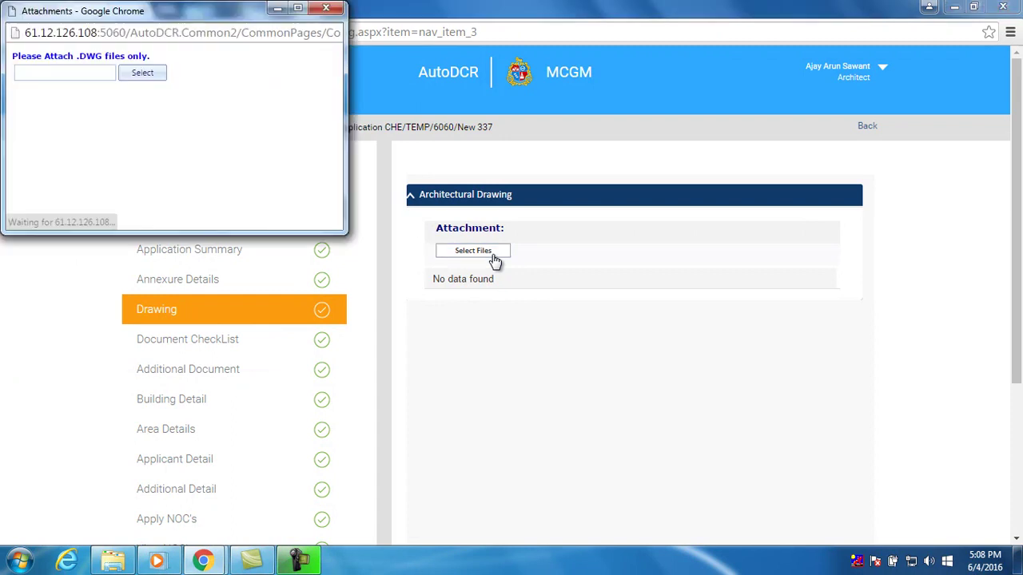
left_click(145, 74)
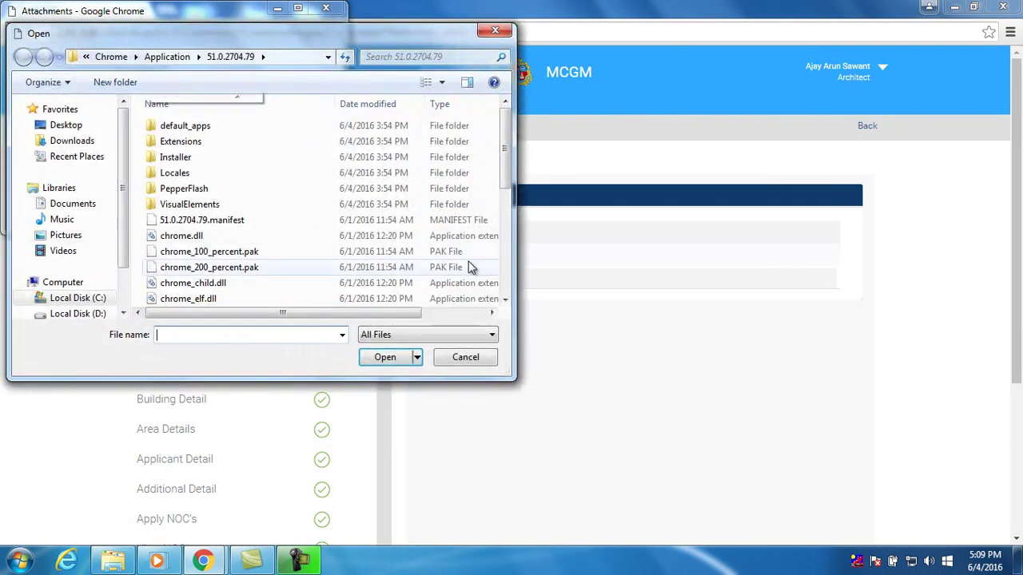
scroll(508, 201, "down", 1)
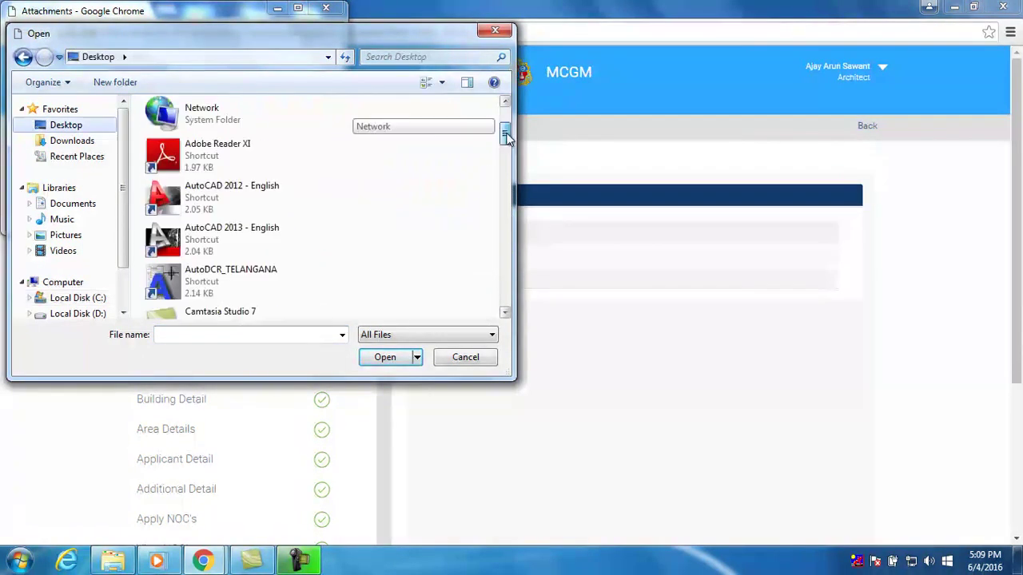
left_click_drag(506, 136, 505, 308)
double_click(275, 274)
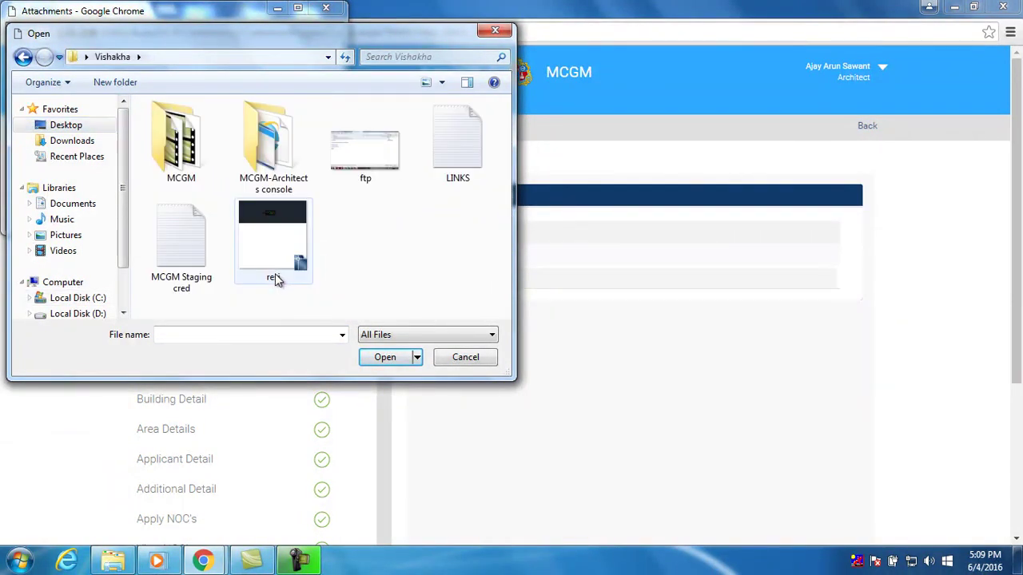
left_click(281, 222)
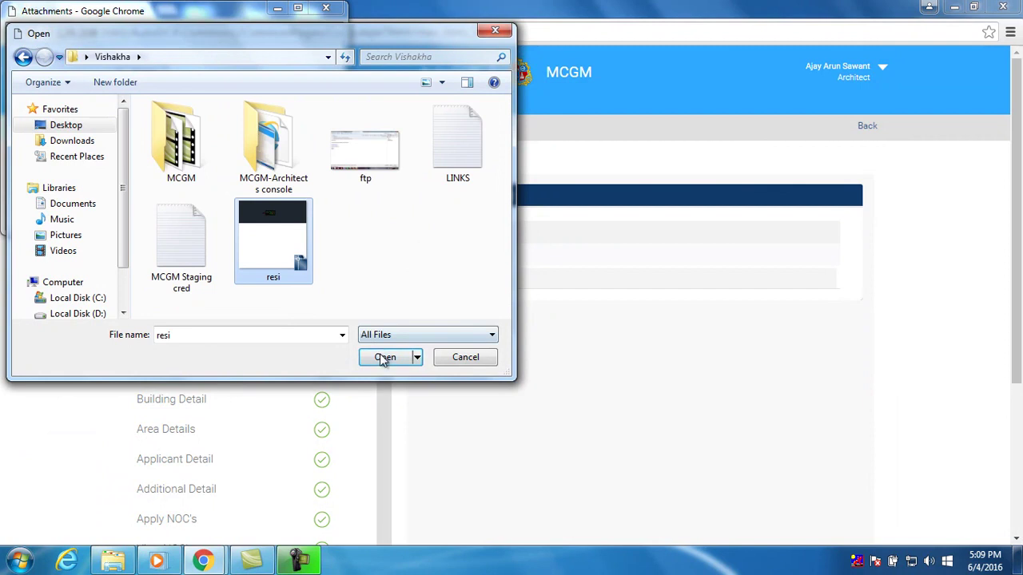
left_click(384, 356)
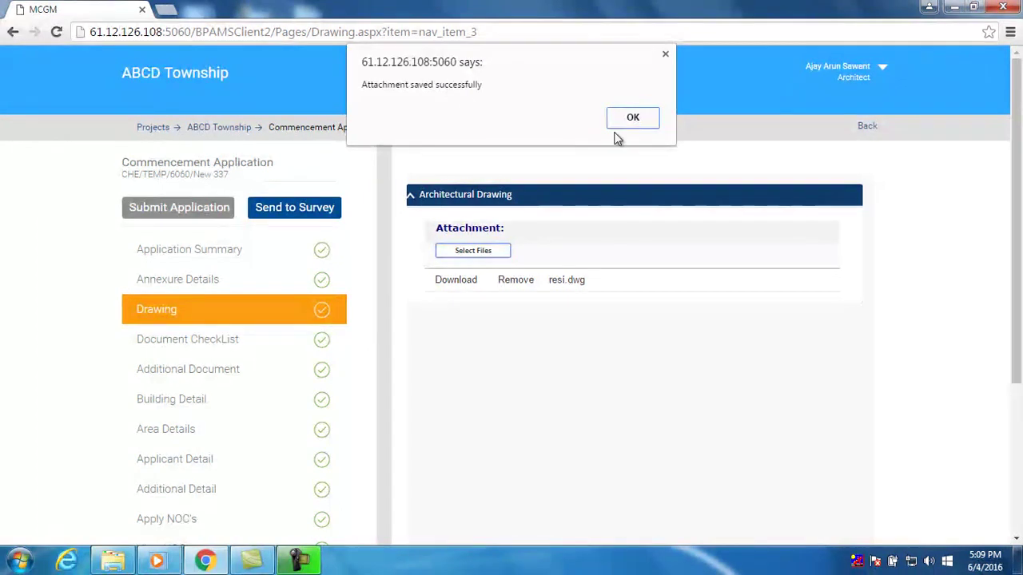
left_click(632, 120)
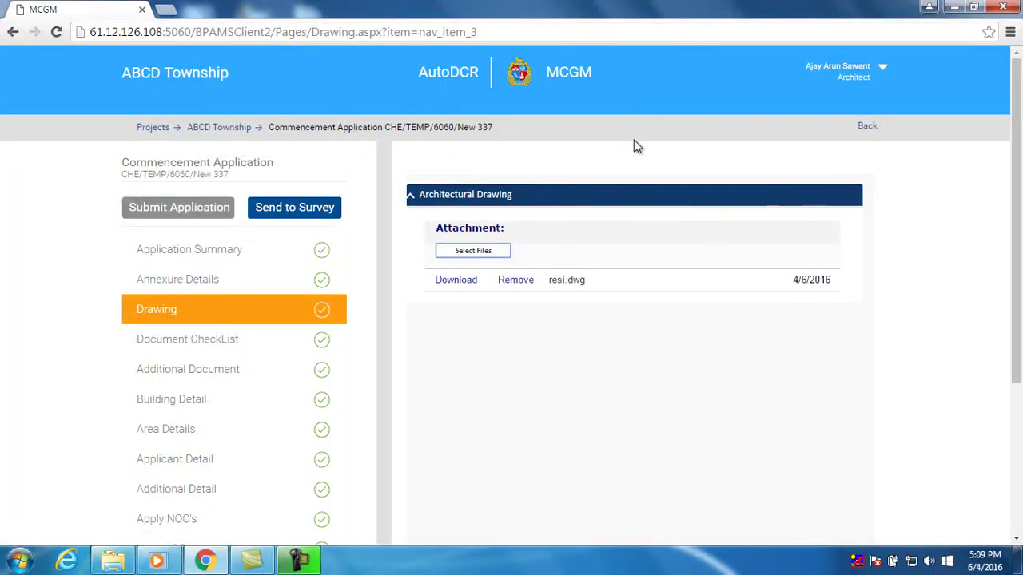
left_click(251, 350)
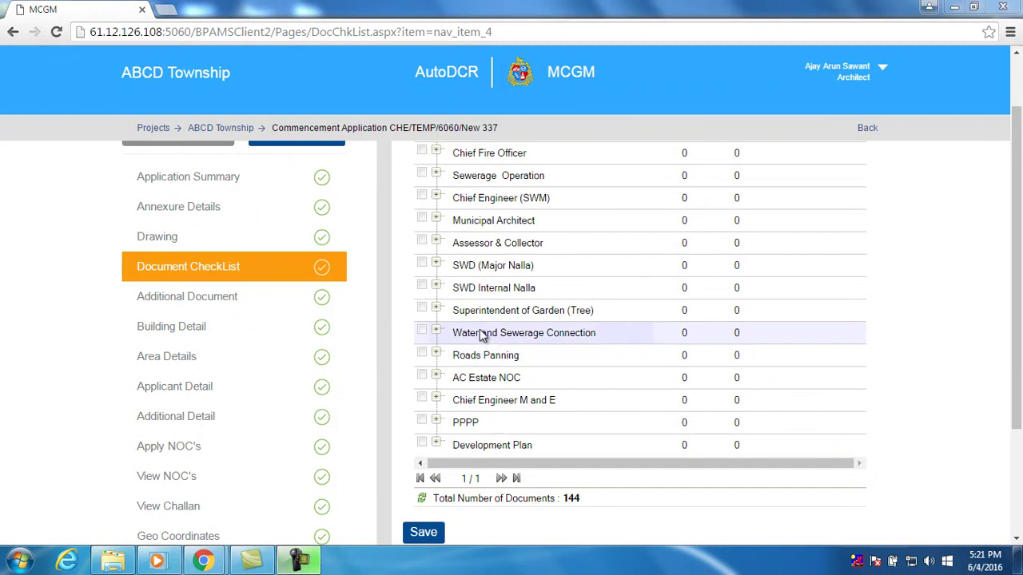
Tick the water connection design document and attach the Holiday List-2016 file to it
left_click(426, 335)
left_click(423, 332)
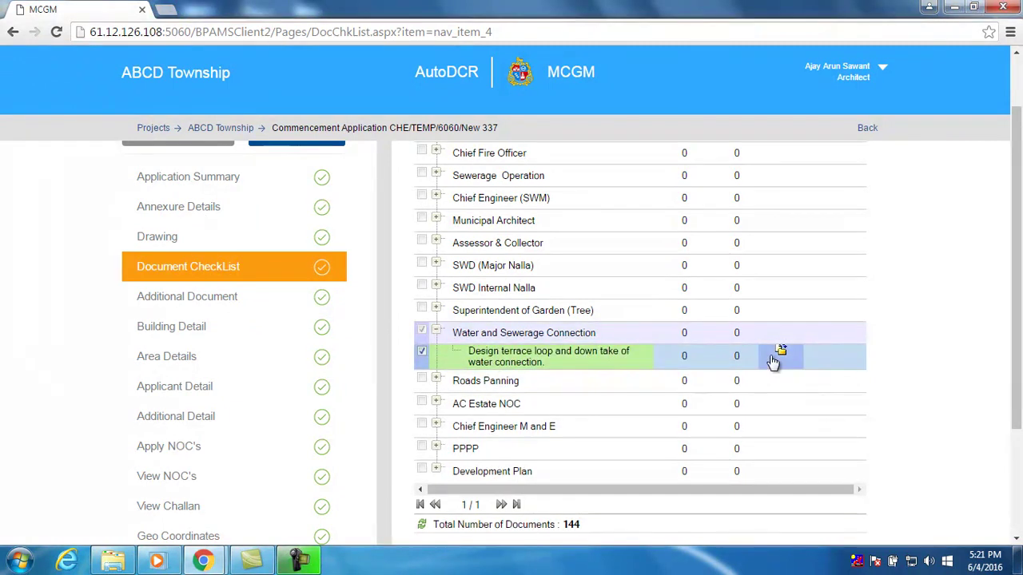
left_click(775, 357)
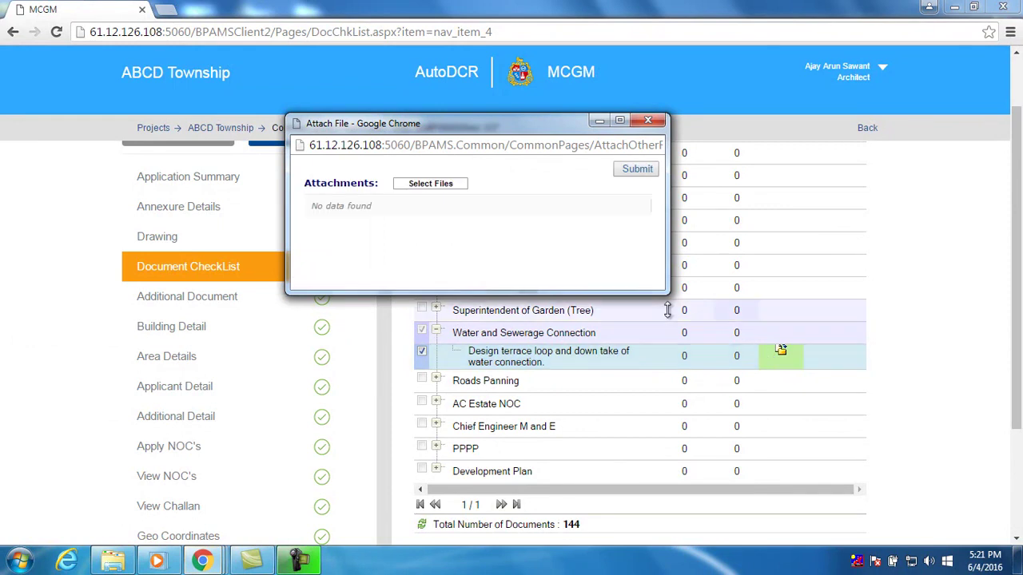
left_click(434, 187)
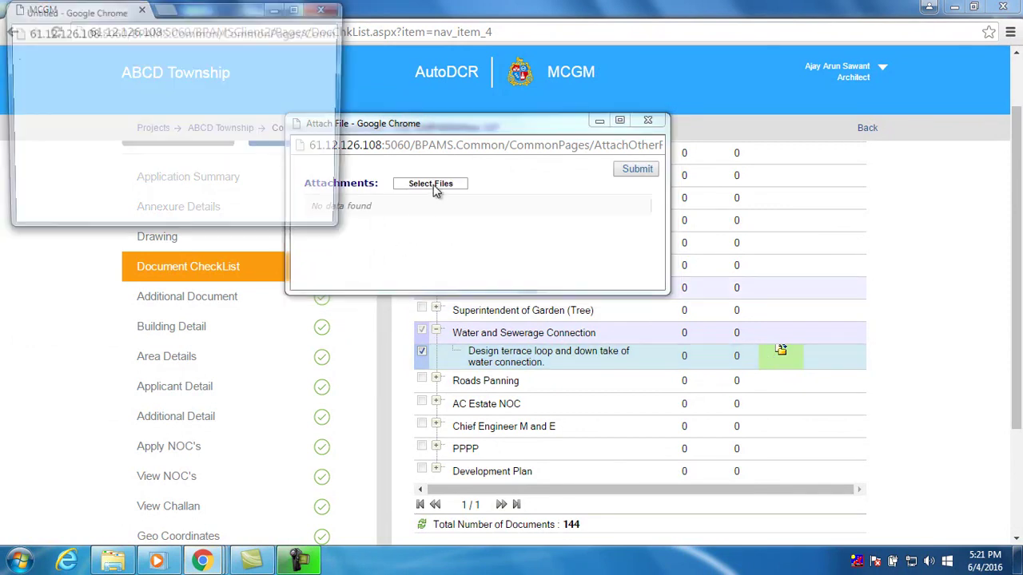
left_click(156, 107)
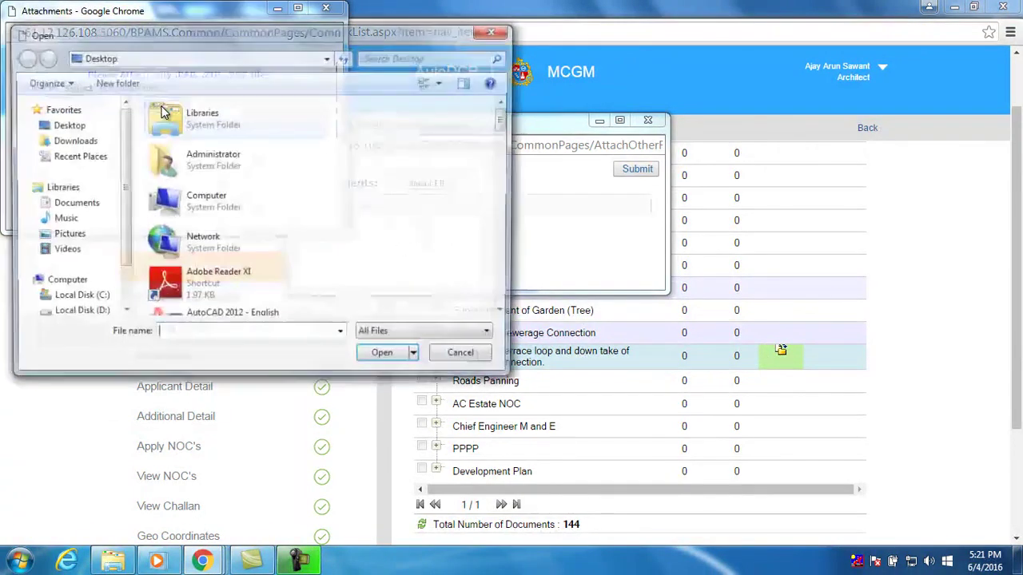
left_click_drag(505, 128, 505, 280)
left_click(307, 140)
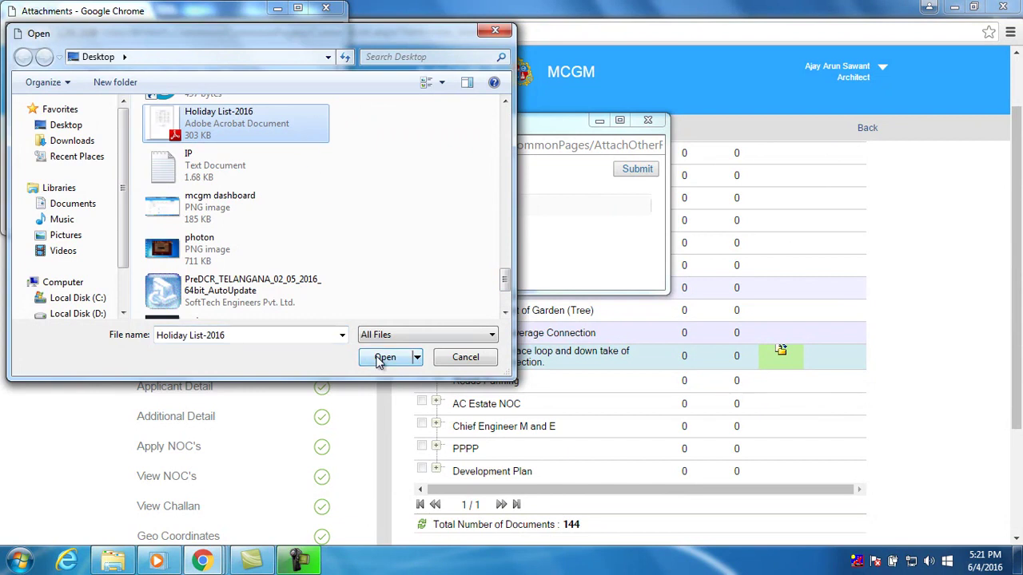
left_click(385, 357)
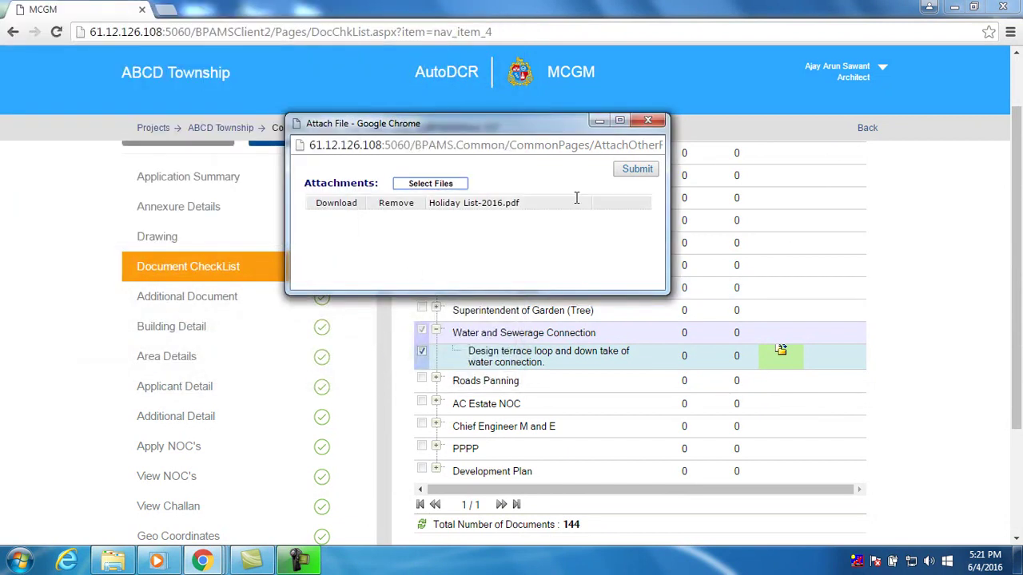
left_click(633, 170)
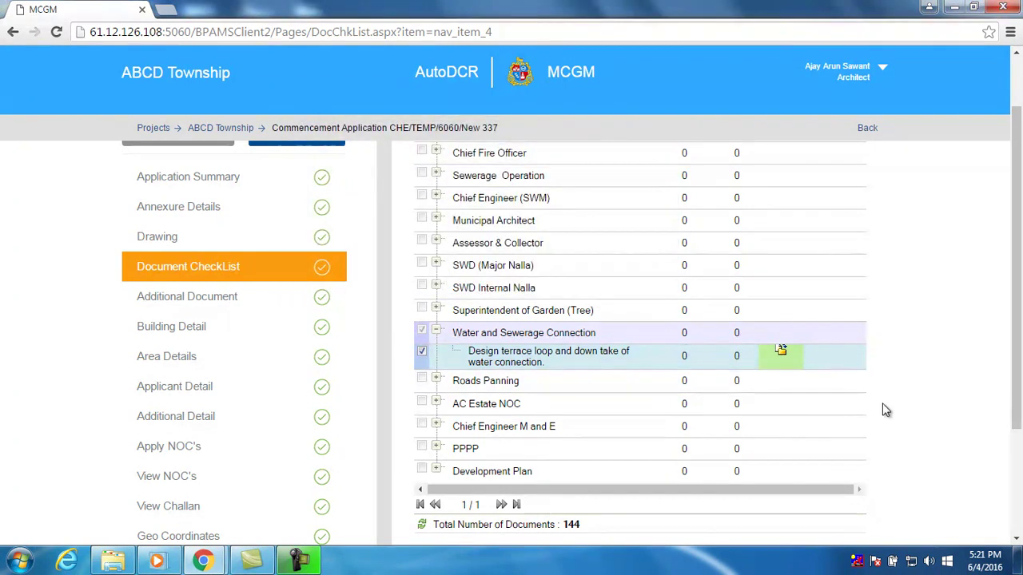
Save the document checklist and dismiss the confirmation
scroll(880, 411, "down", 3)
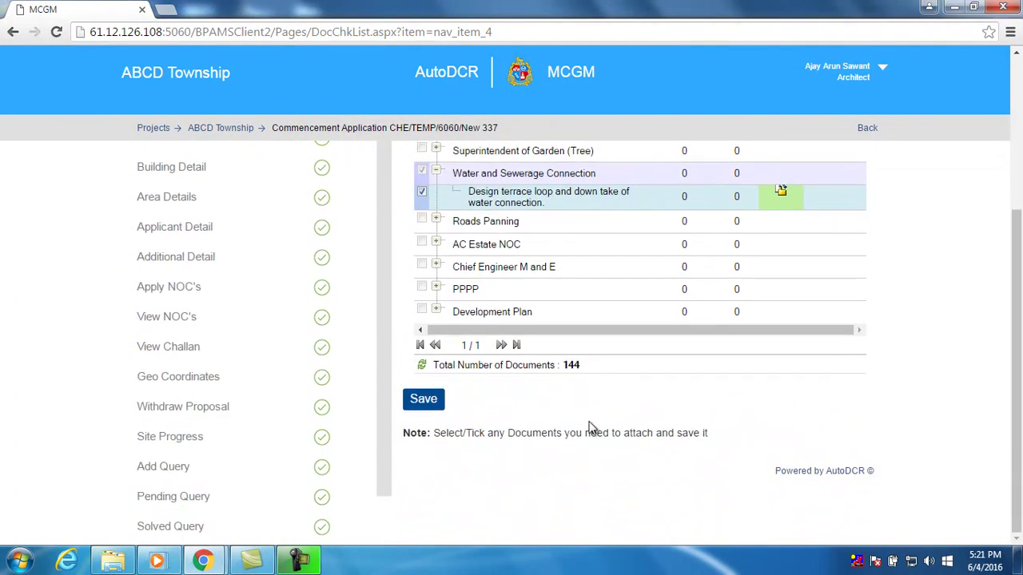
left_click(429, 406)
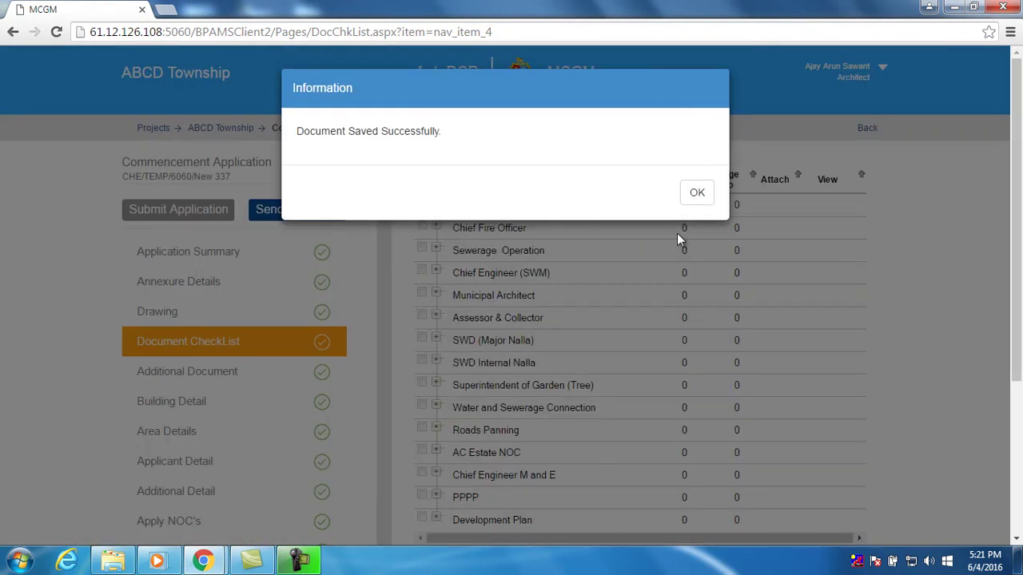
left_click(696, 197)
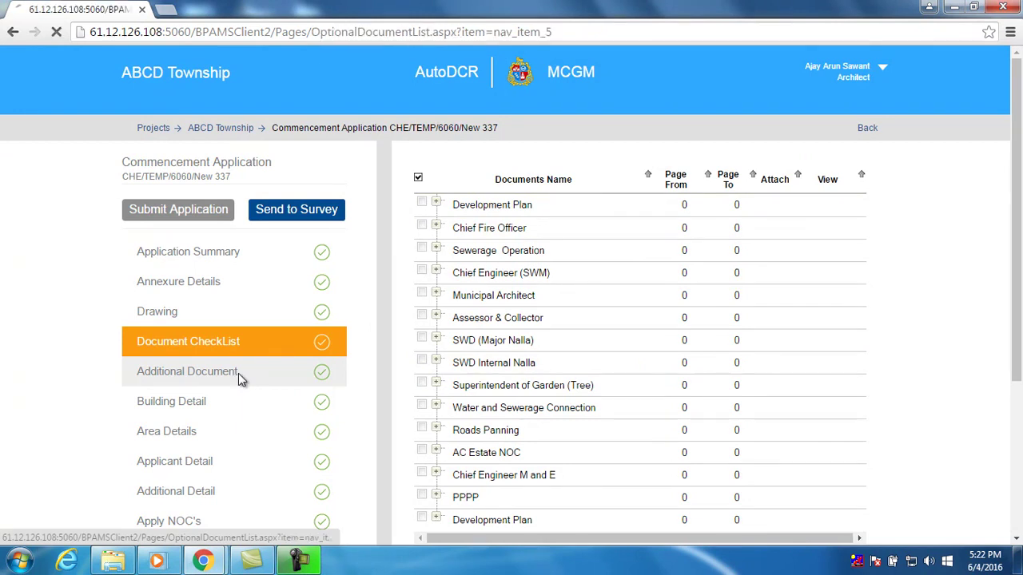
Check that the Additional Documents grid is empty, then go to Building Detail
left_click(238, 373)
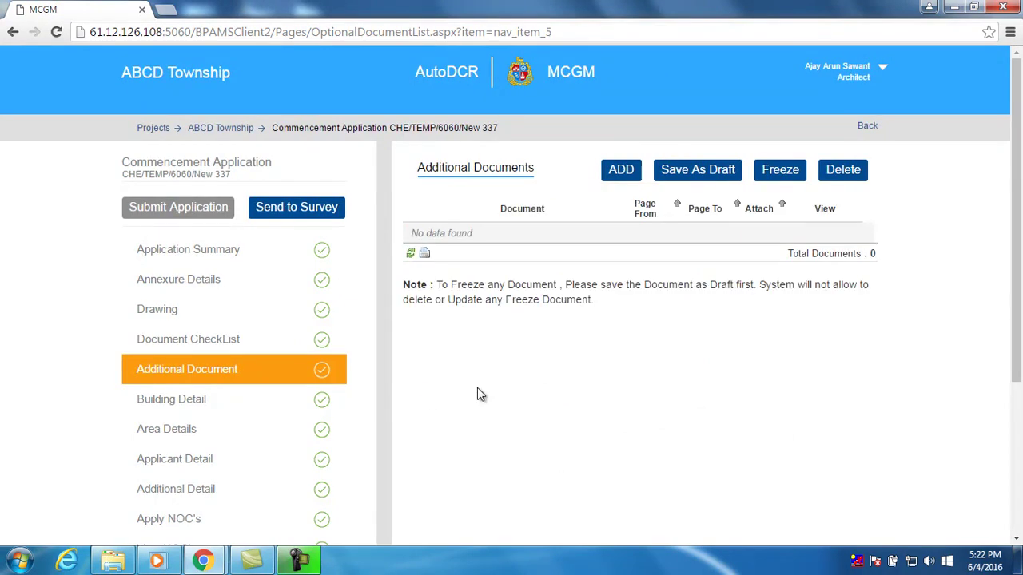
scroll(477, 391, "down", 2)
scroll(477, 392, "up", 1)
scroll(477, 394, "up", 1)
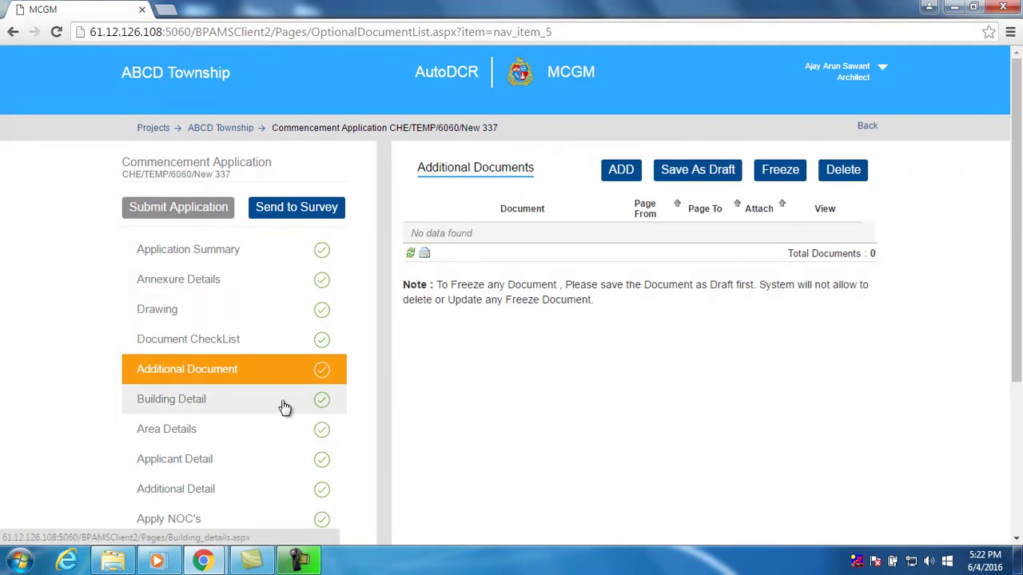
left_click(285, 408)
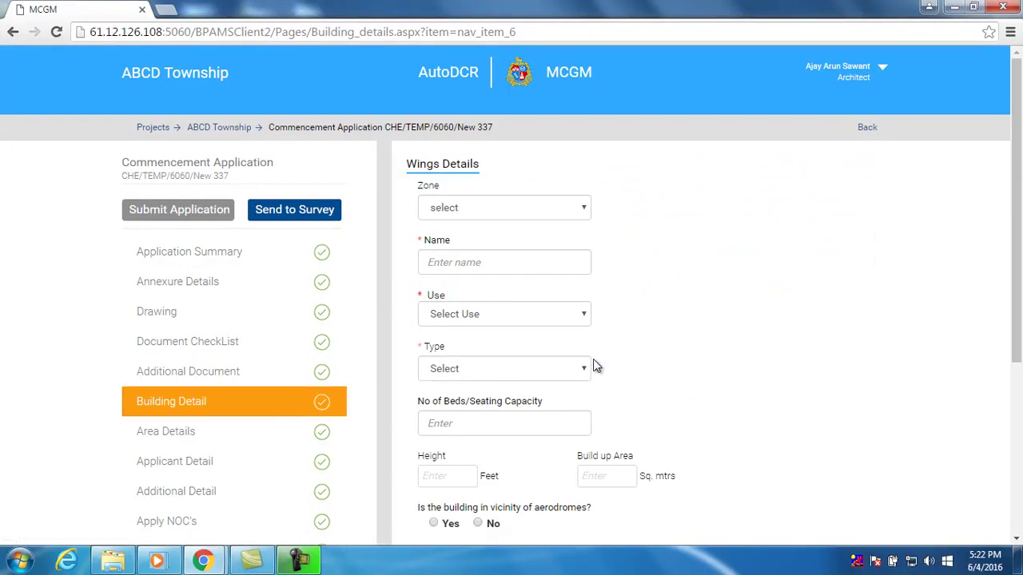
Set zone R1, enter the wing name, use Residential, sub-use Resi. Apartments, type Detached House
left_click(537, 214)
left_click(527, 237)
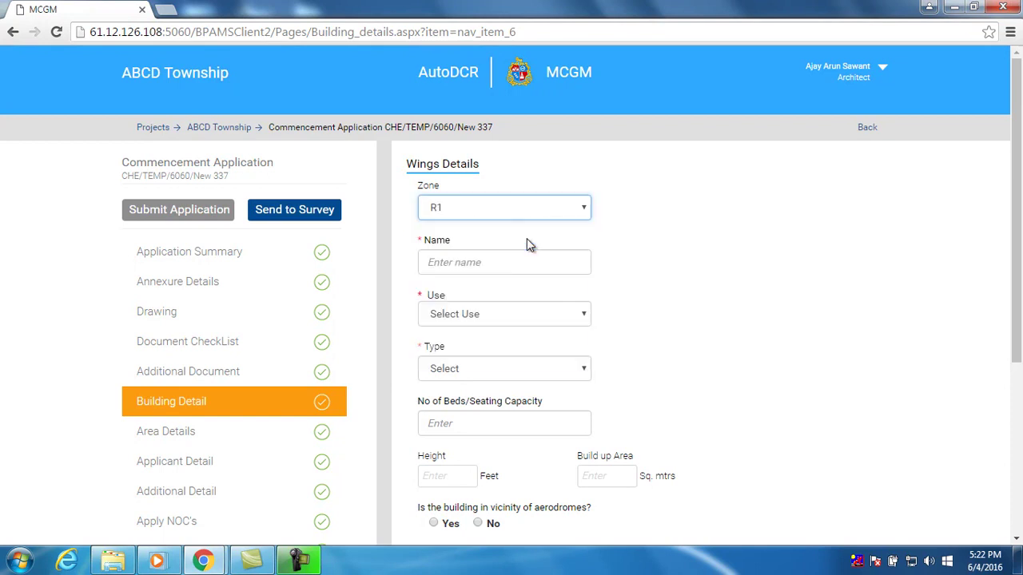
left_click(516, 261)
type("Vishakha")
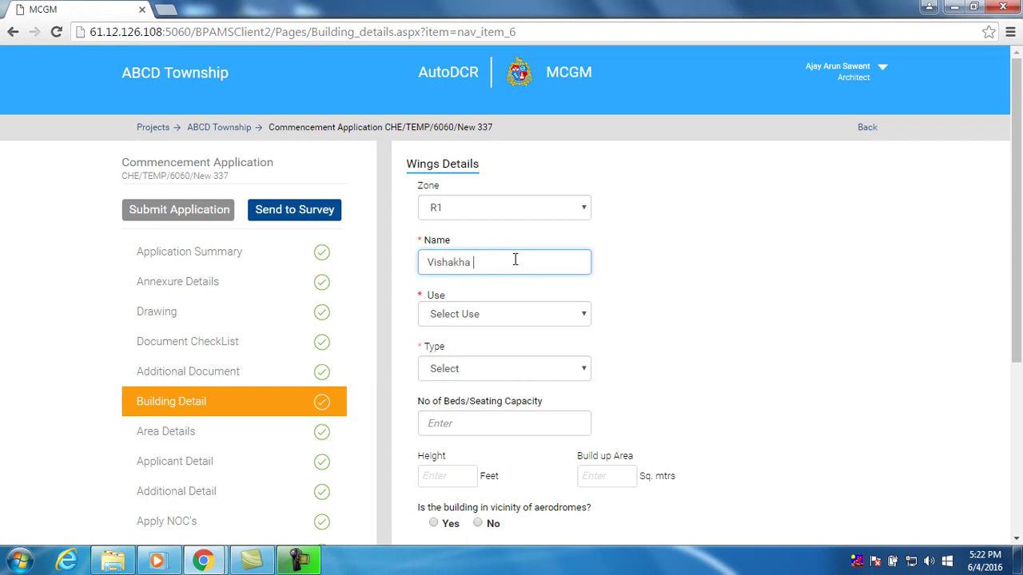
left_click(507, 316)
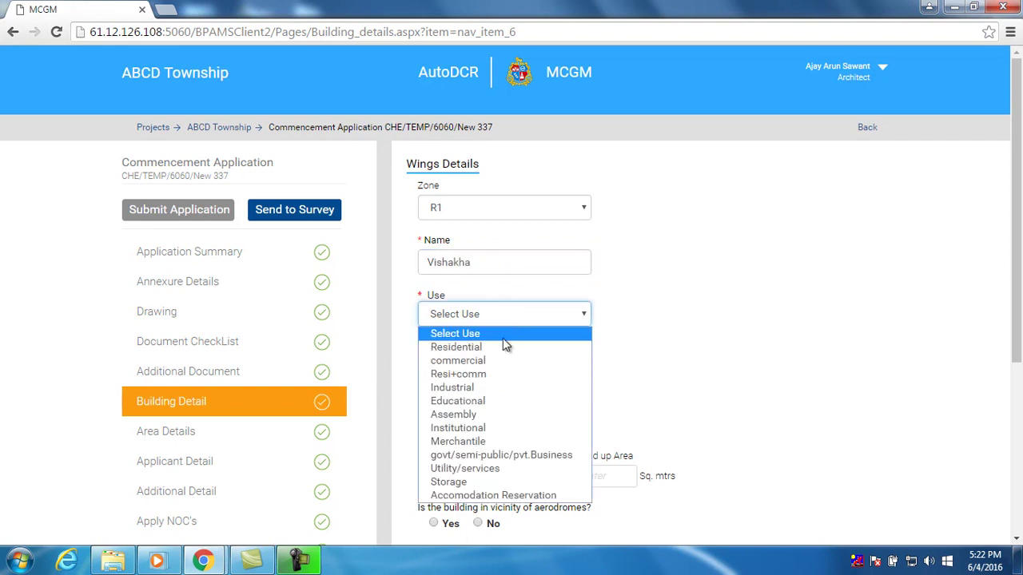
left_click(503, 344)
left_click(662, 323)
left_click(674, 348)
left_click(519, 373)
left_click(510, 418)
Enter 12 beds, height 24 and area 120, answer No to aerodromes, and save the wing
scroll(600, 402, "down", 2)
left_click(507, 277)
type("12")
left_click(446, 335)
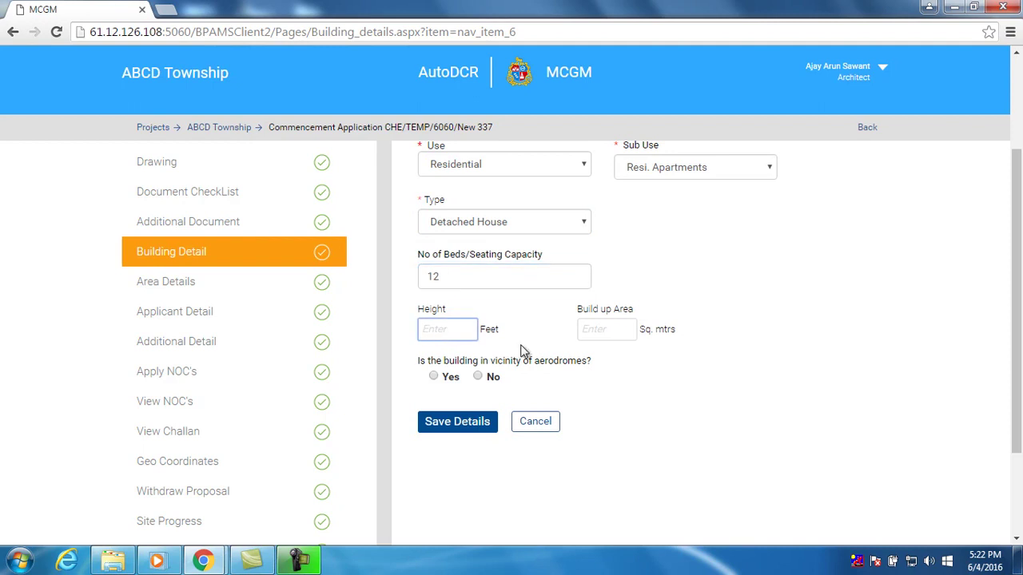
type("24")
left_click(593, 330)
type("120")
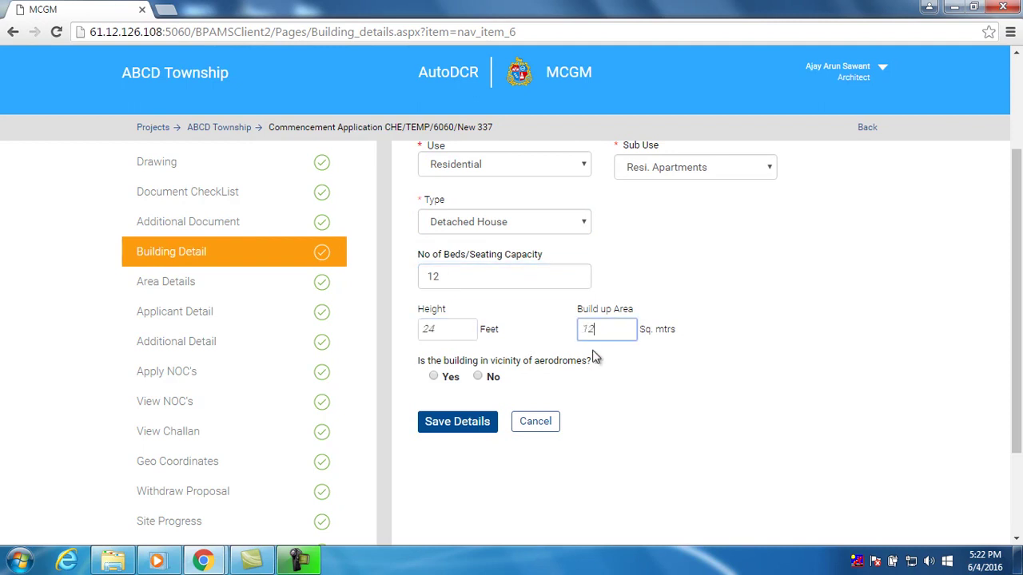
left_click(477, 377)
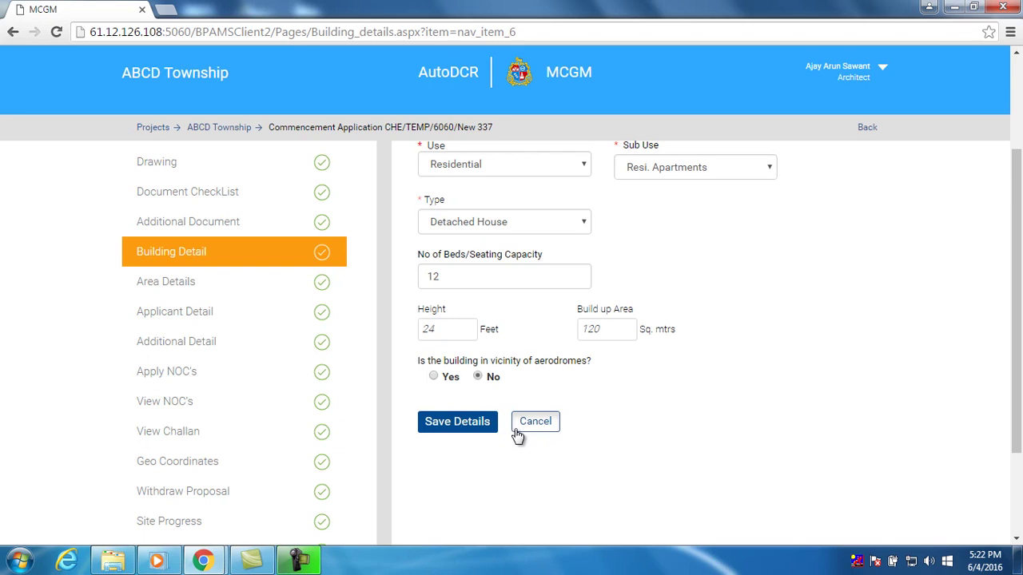
left_click(468, 425)
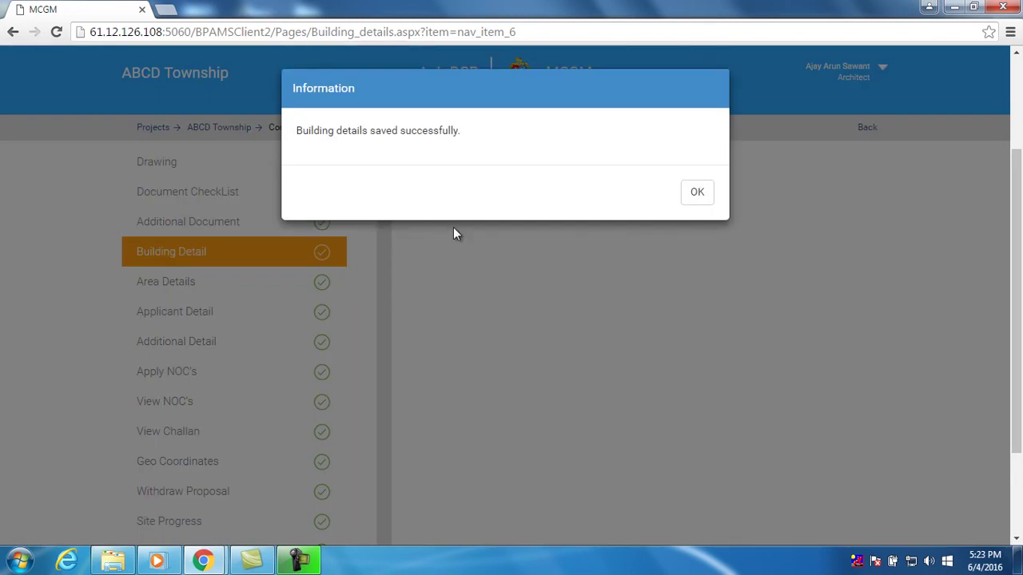
left_click(697, 193)
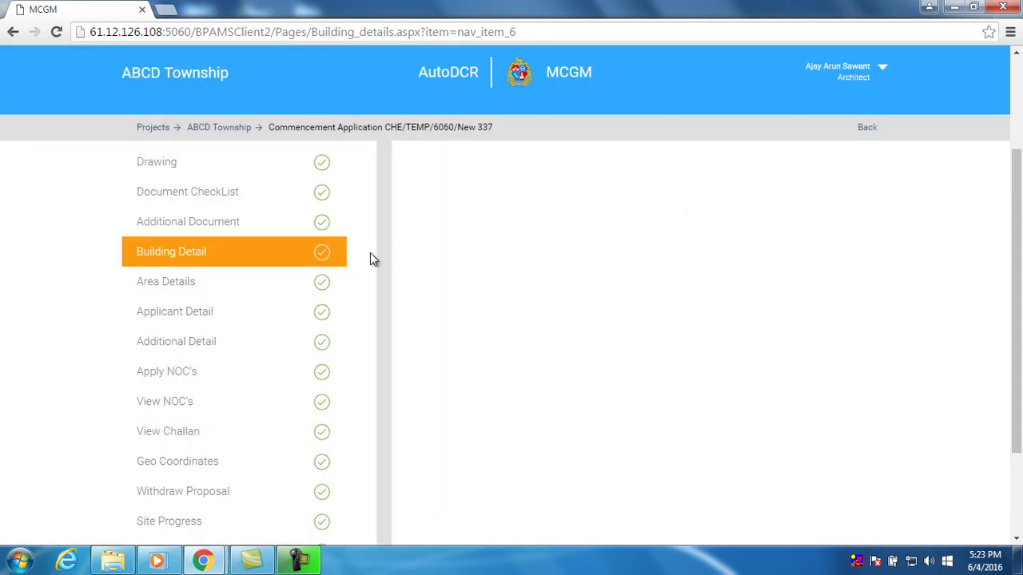
left_click(283, 291)
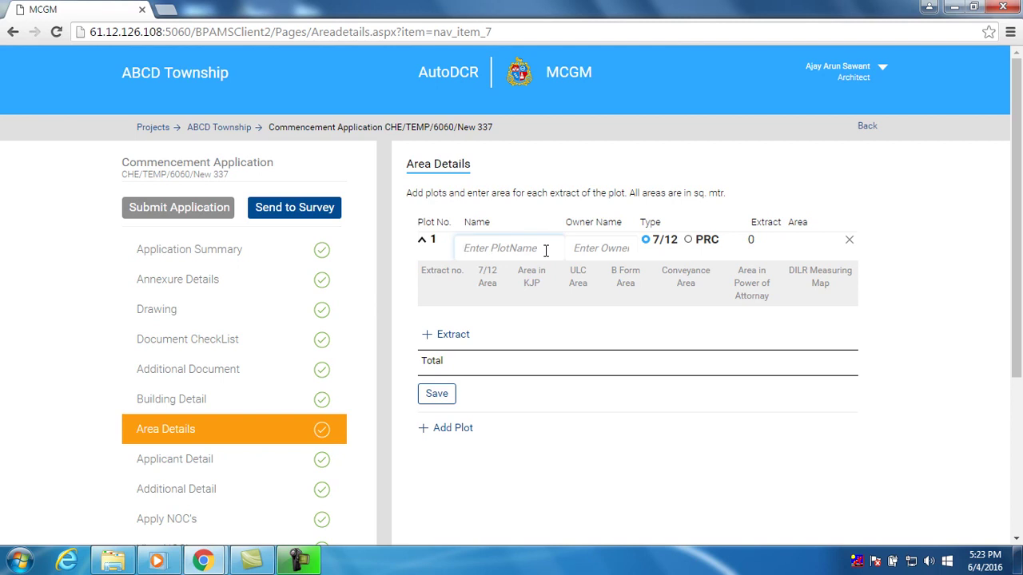
Name plot 1 'abcd' with owner 'abcd', add one extract, and save the area details
type("abcd")
left_click(604, 248)
type("abcd")
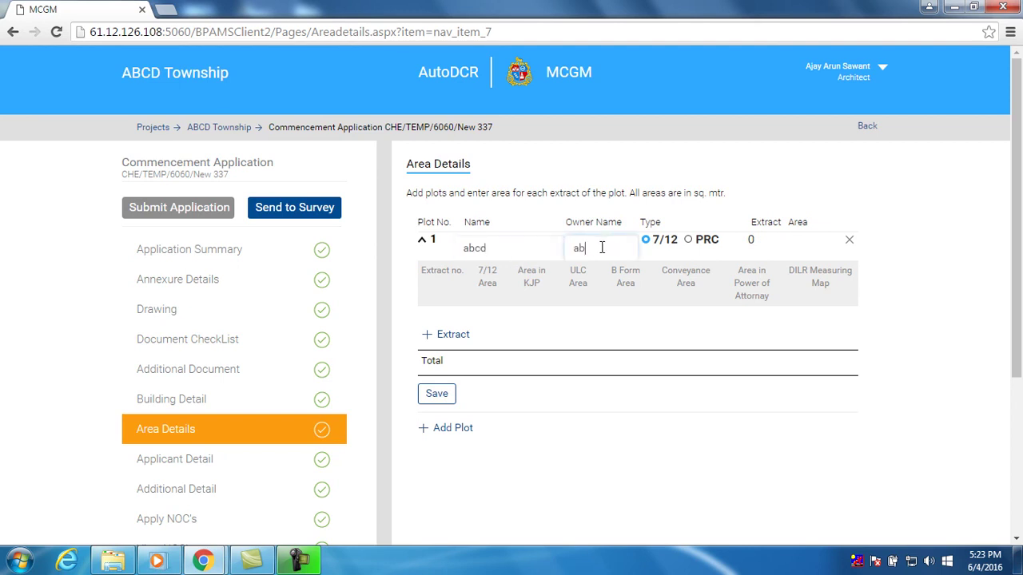
left_click(764, 243)
left_click(452, 334)
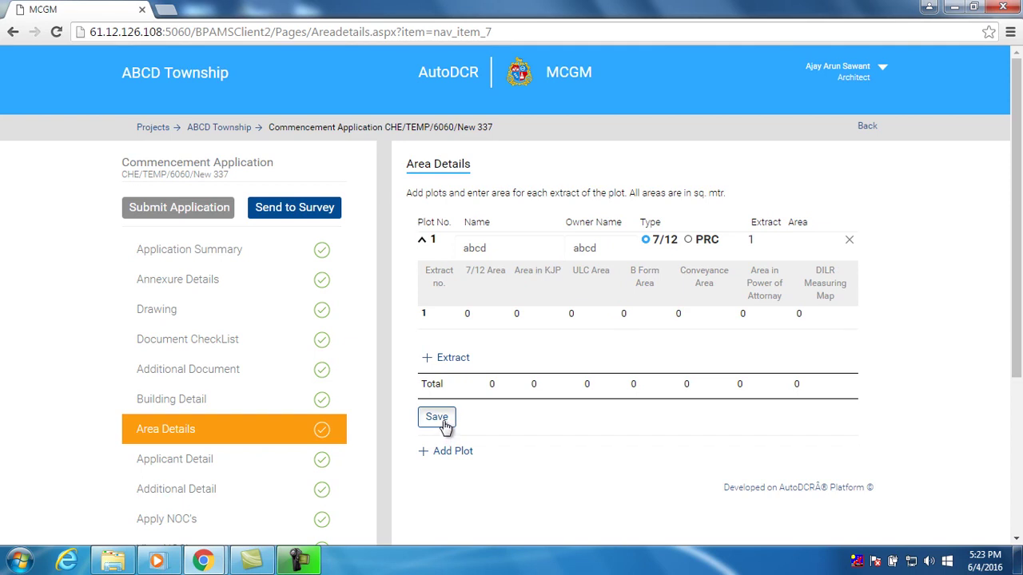
left_click(445, 423)
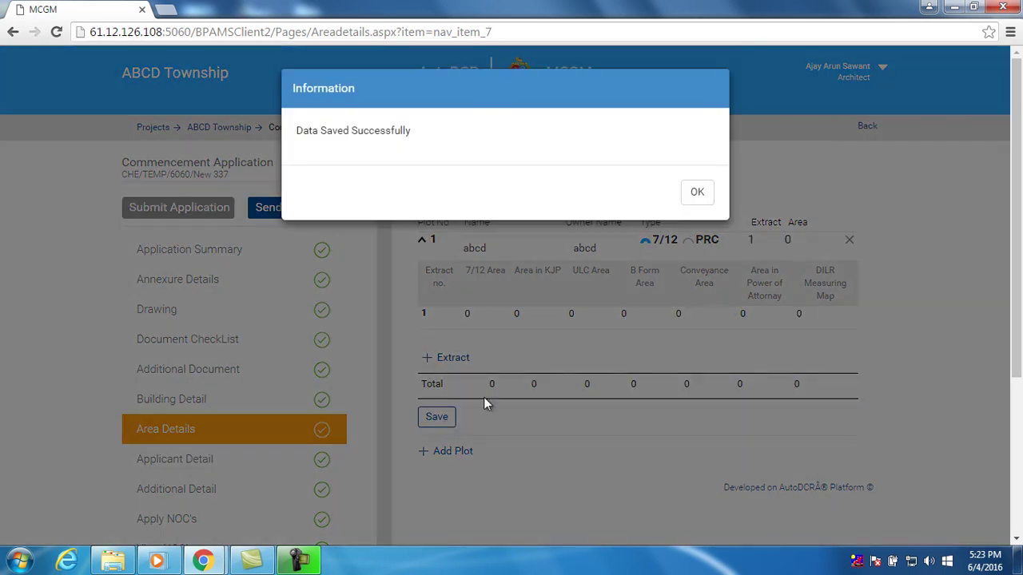
left_click(695, 196)
scroll(349, 364, "down", 1)
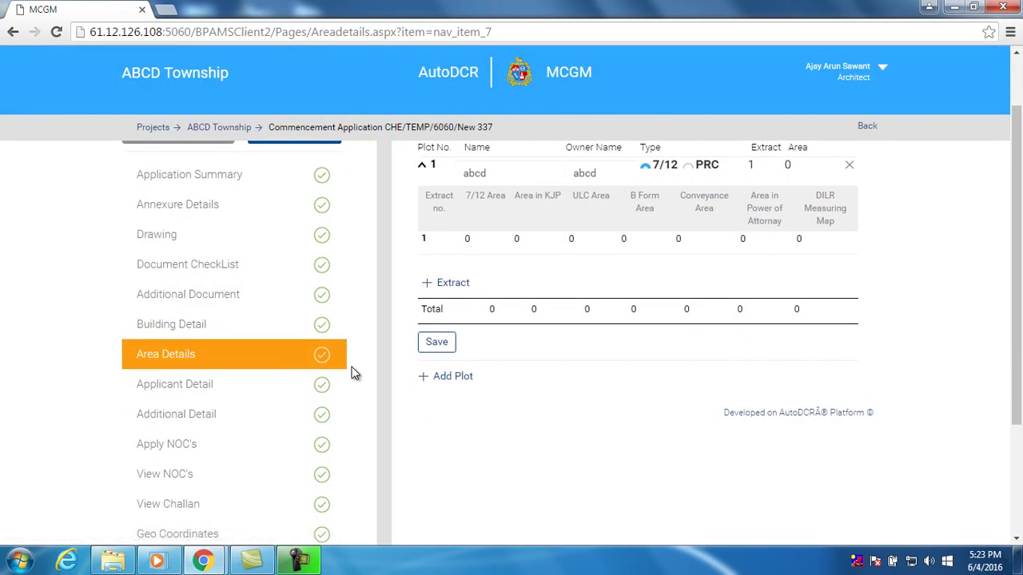
scroll(356, 374, "down", 1)
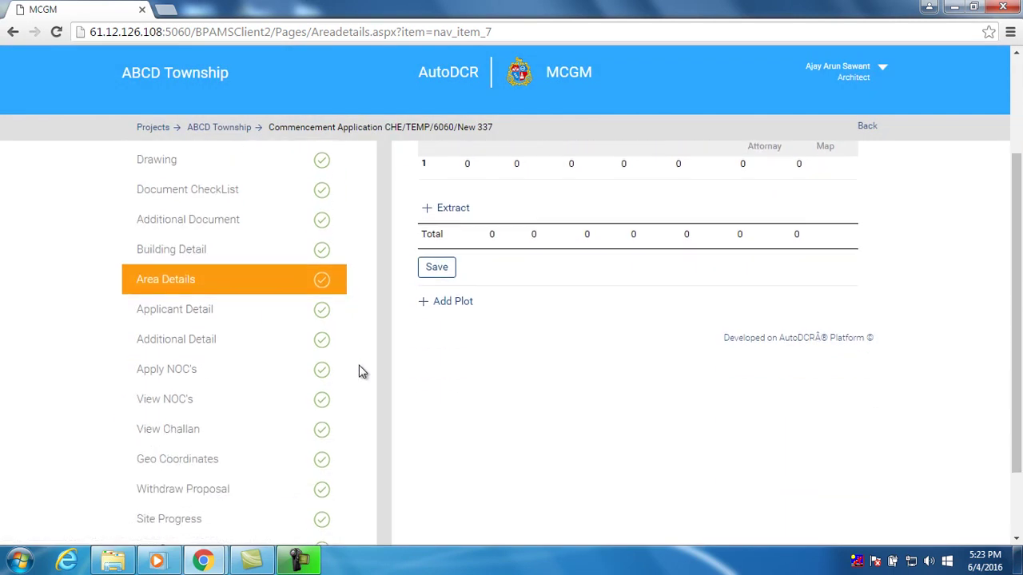
left_click(260, 321)
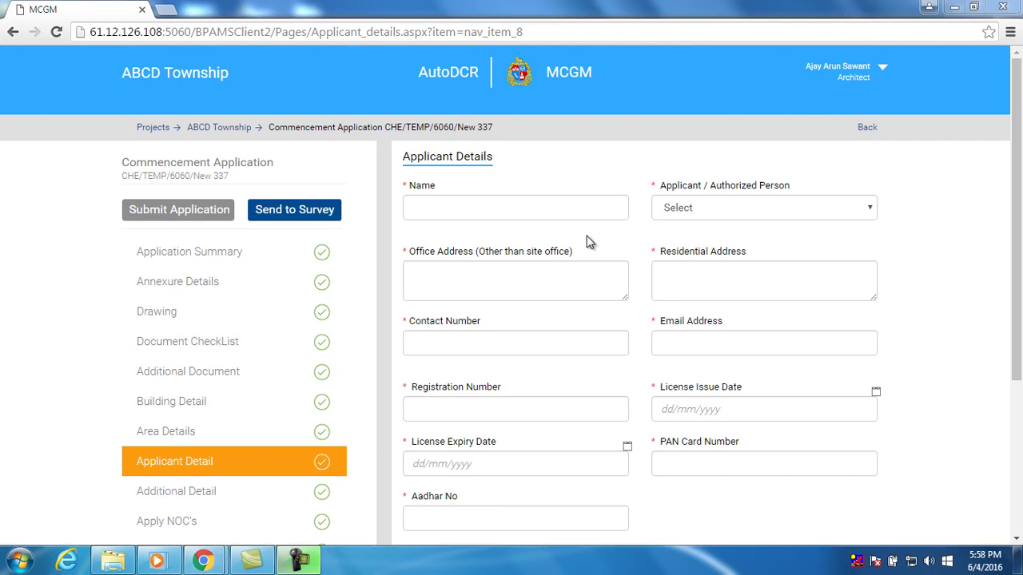
Enter the applicant's full name and set the role to Owner as per Revenue record
left_click(585, 212)
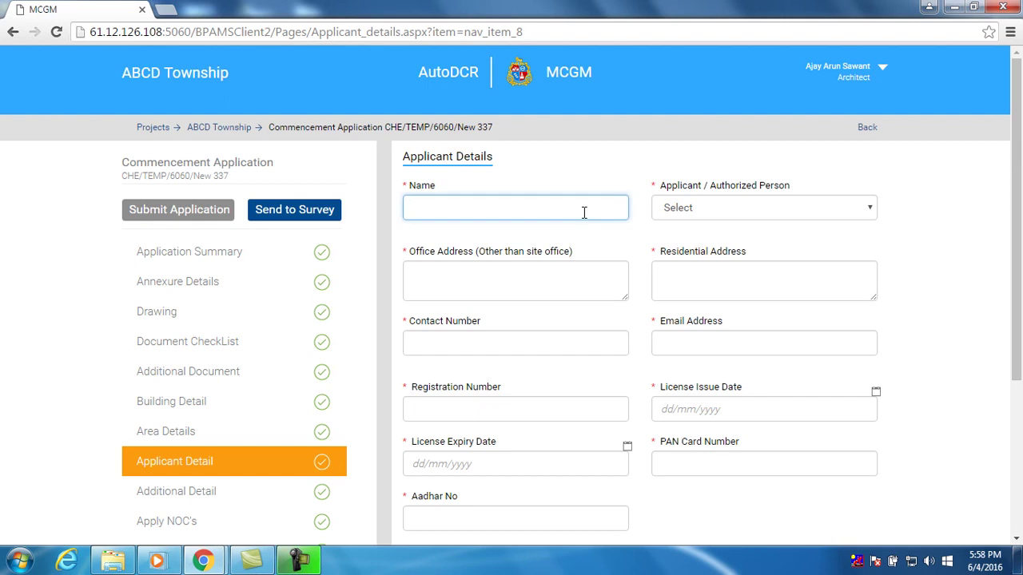
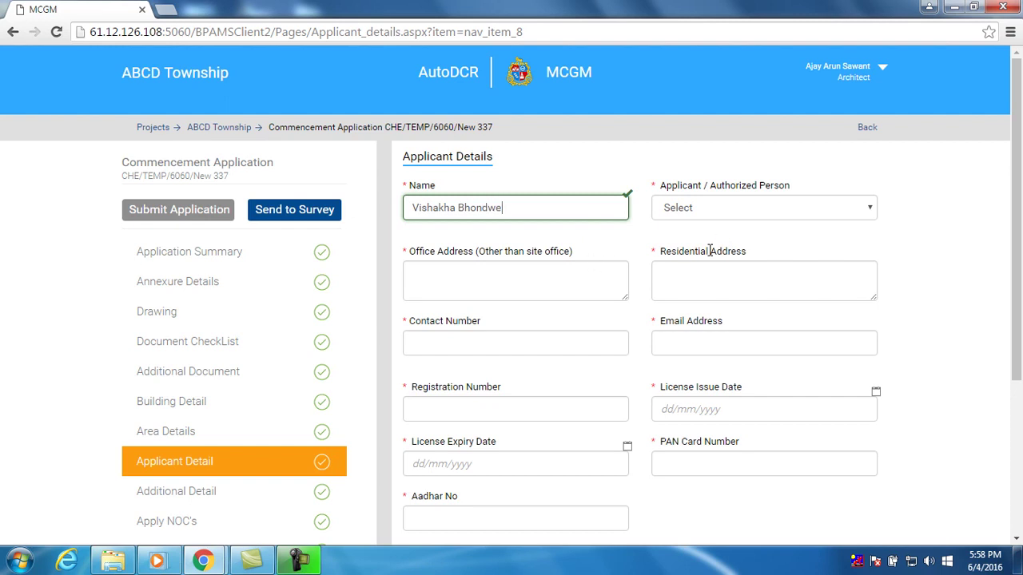
left_click(737, 208)
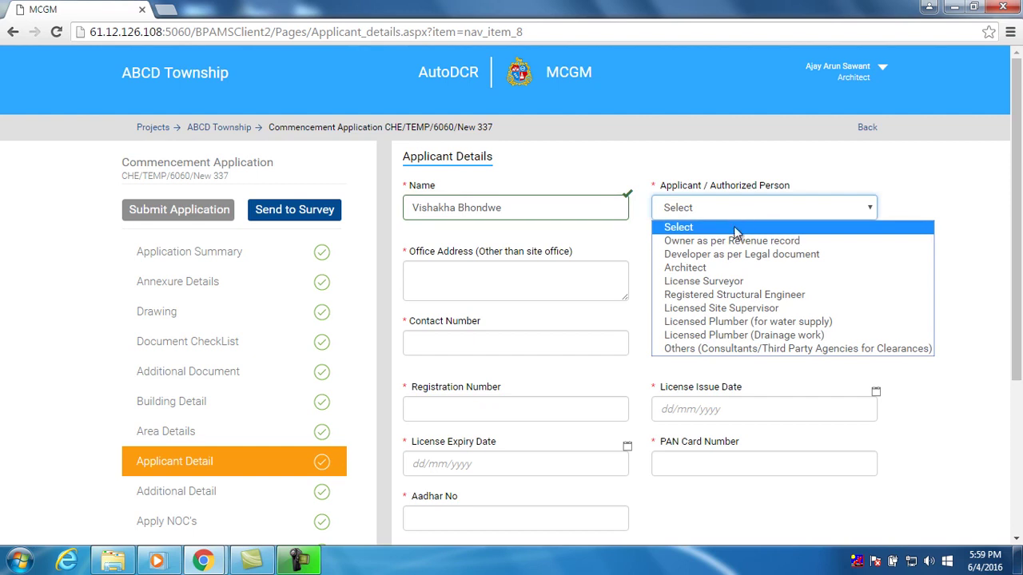
left_click(742, 241)
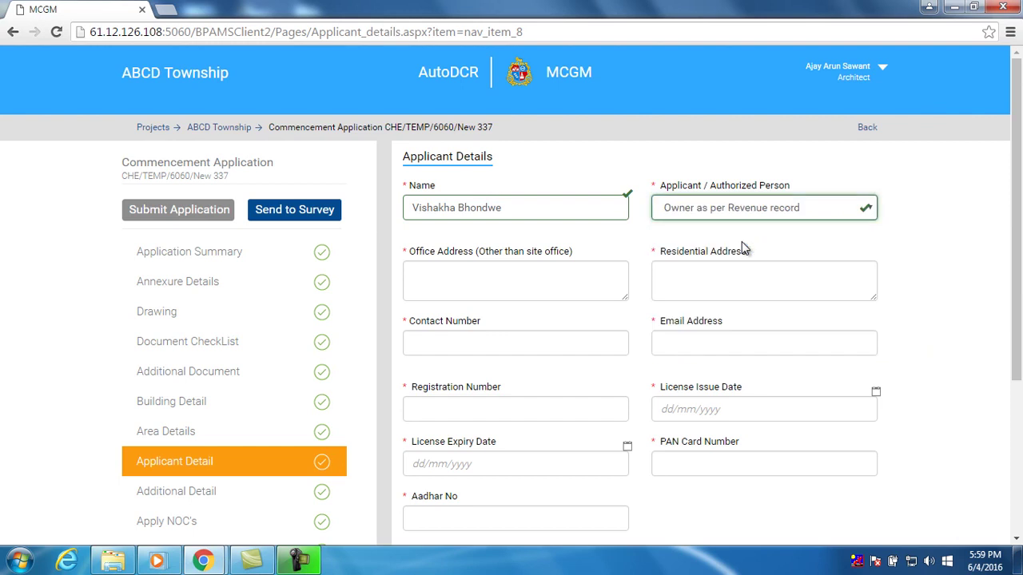
Fill in the applicant's office address and residential address
left_click(564, 285)
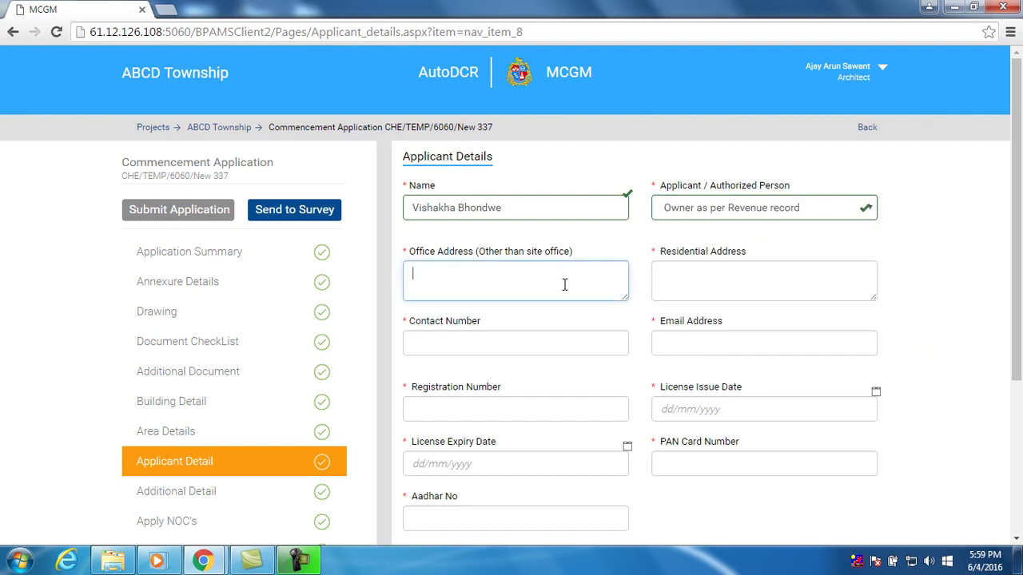
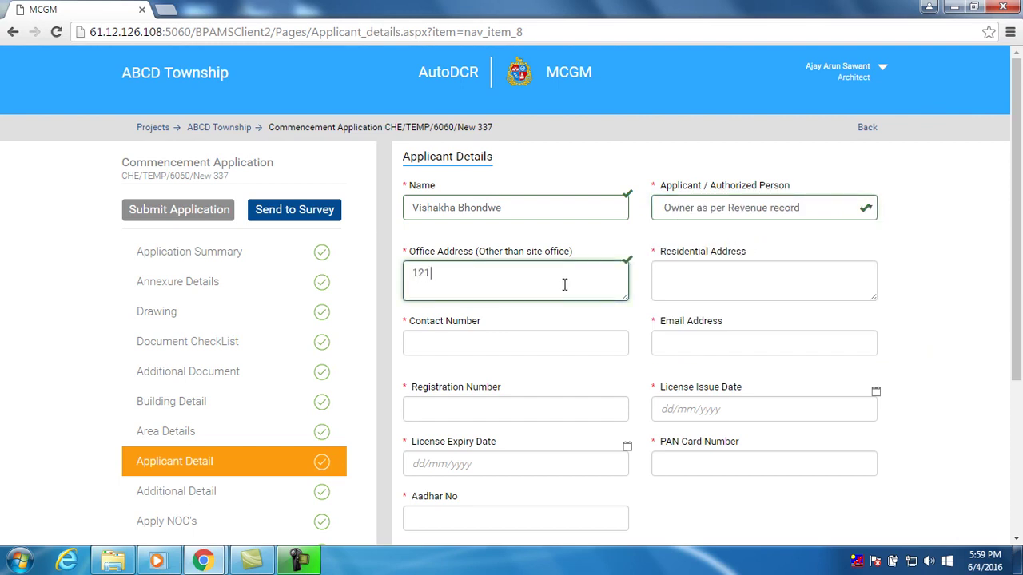
left_click(681, 277)
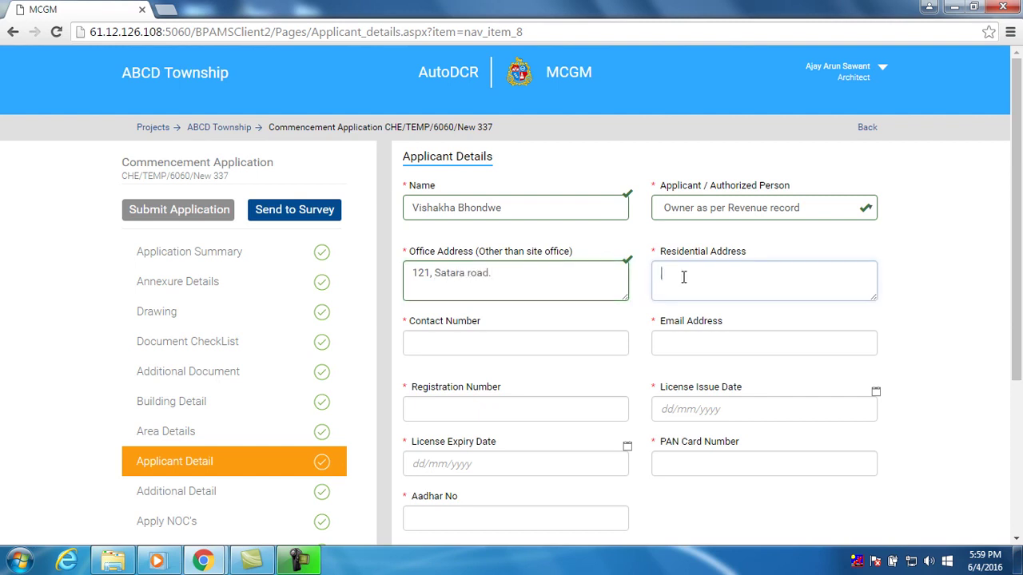
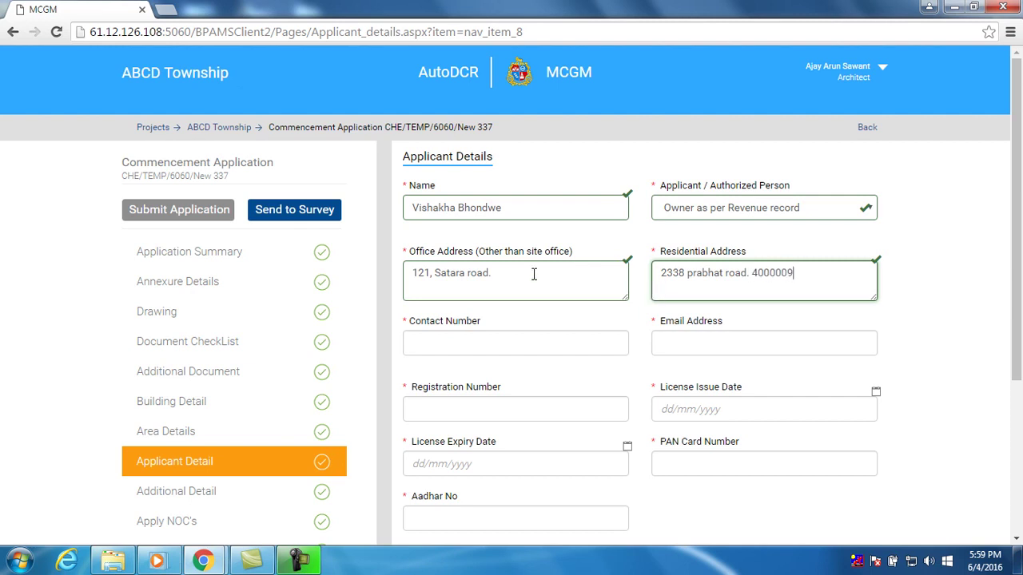
left_click(502, 342)
Enter the applicant's contact number, e-mail address and registration number
type("9")
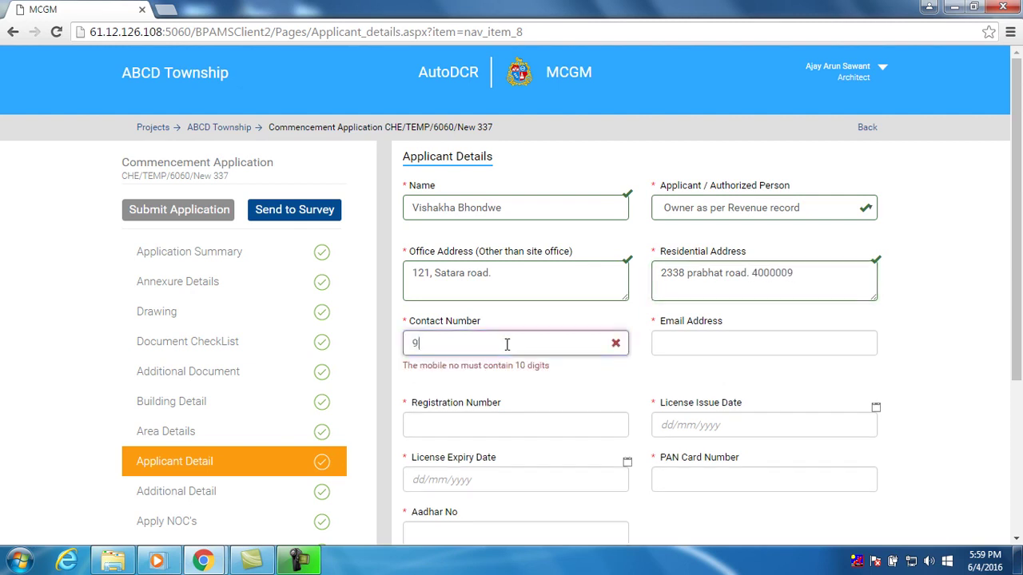
type("0909090909")
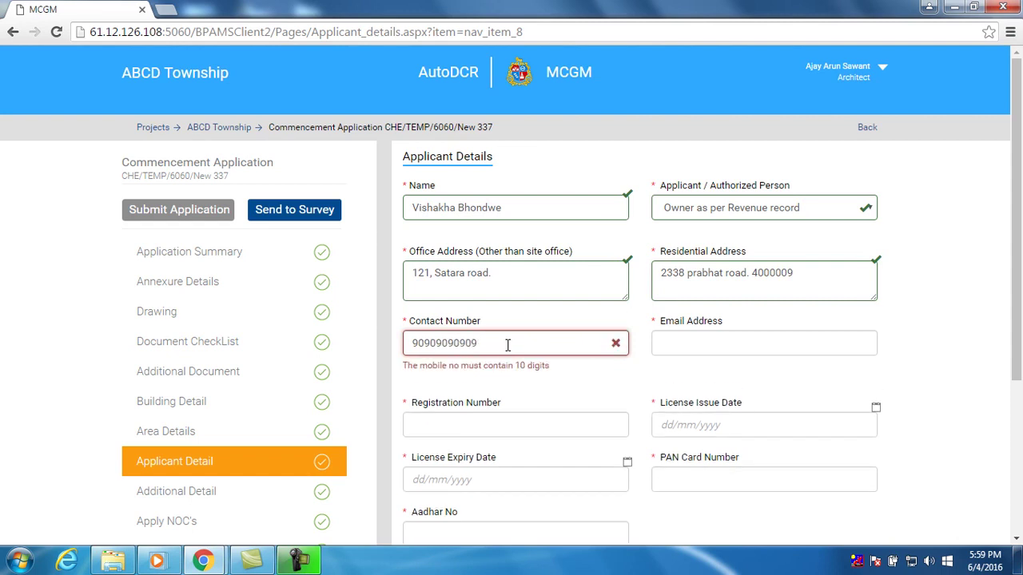
key("BackSpace")
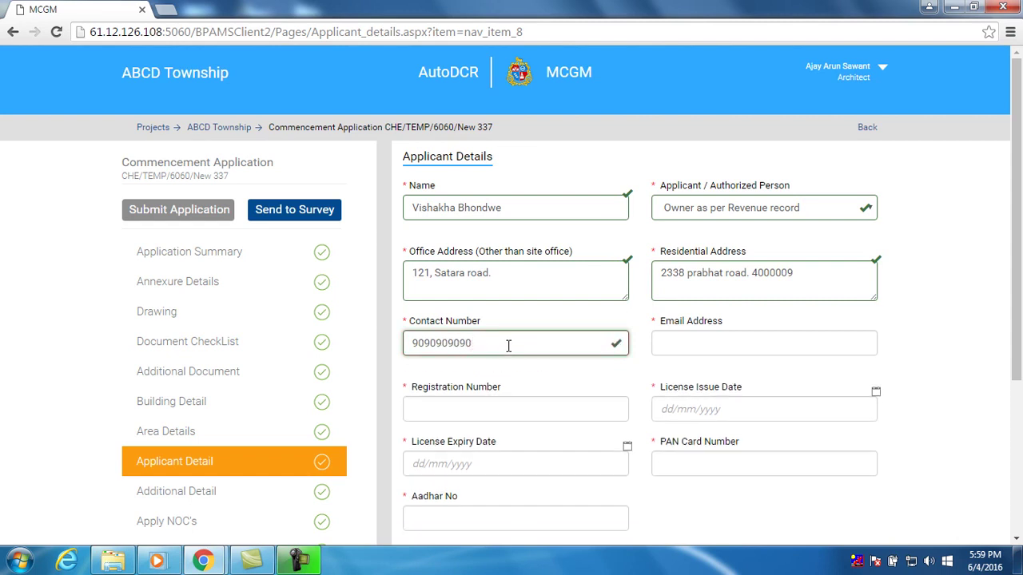
left_click(545, 406)
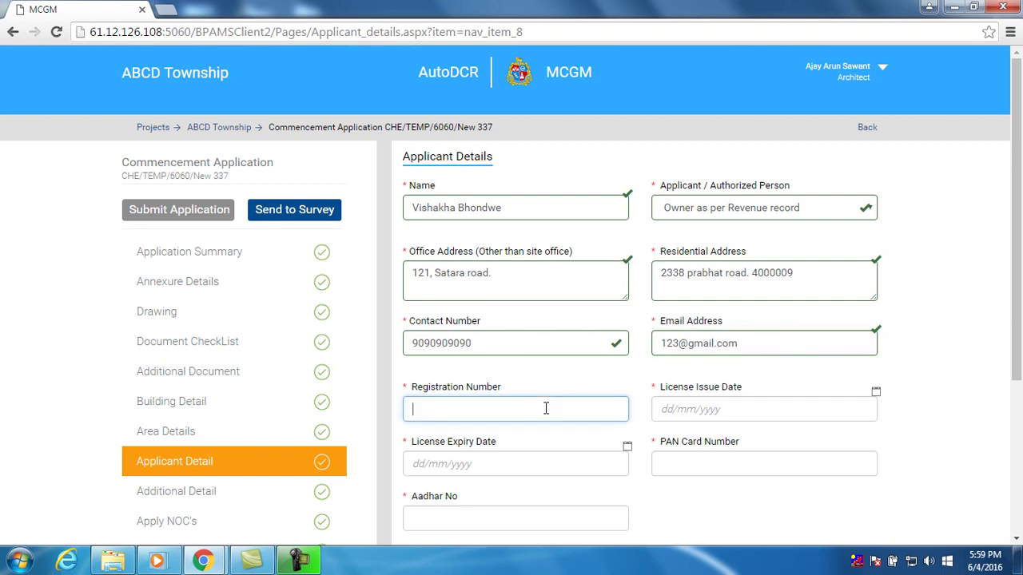
type("ca123")
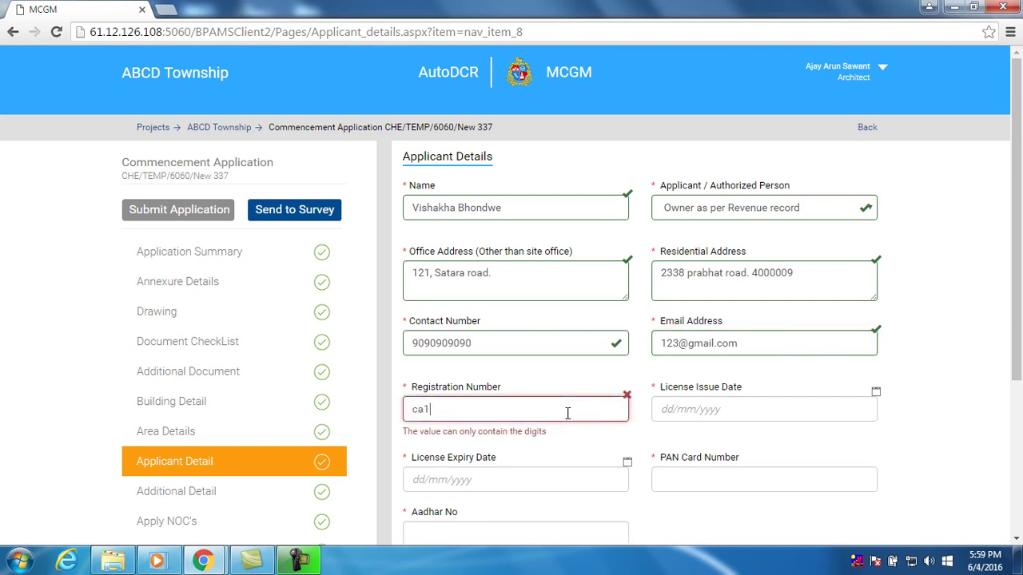
key("BackSpace")
key("BackSpace")
key("BackSpace")
key("BackSpace")
key("BackSpace")
type("12")
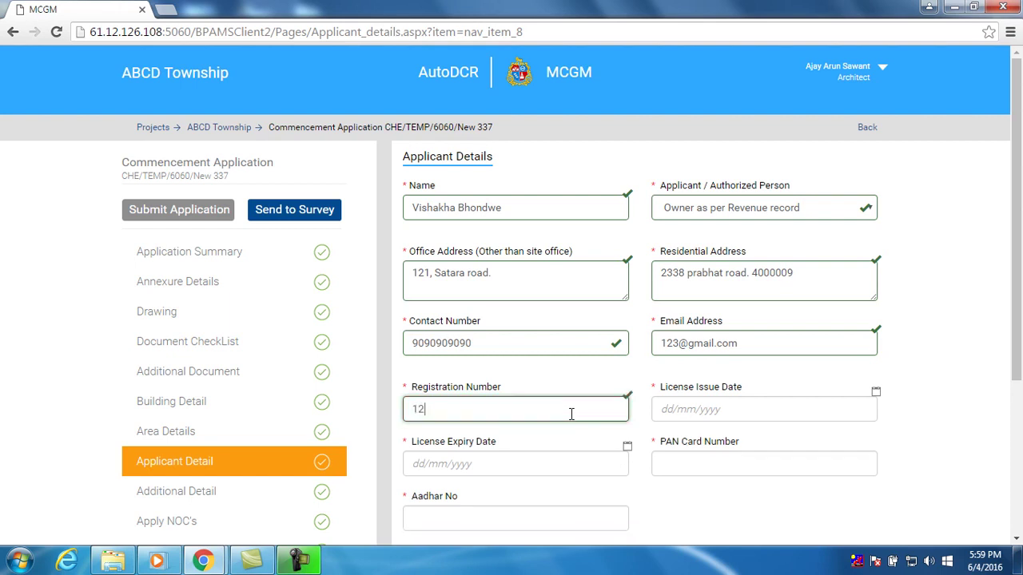
type("3986")
Set licence issue date 31/5/2016 and expiry 24/6/2016, and enter the PAN and Aadhaar numbers
left_click(682, 409)
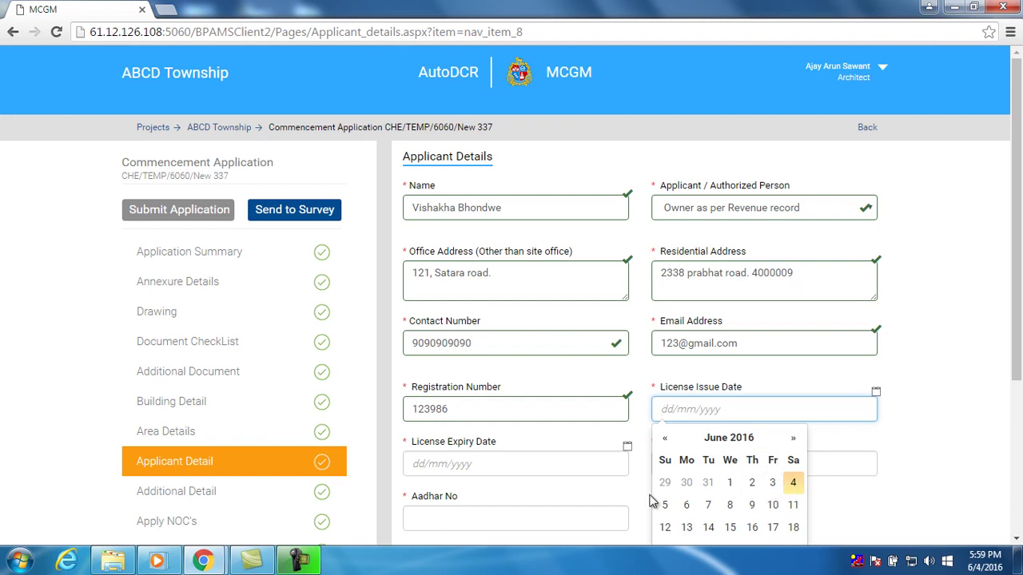
left_click(705, 484)
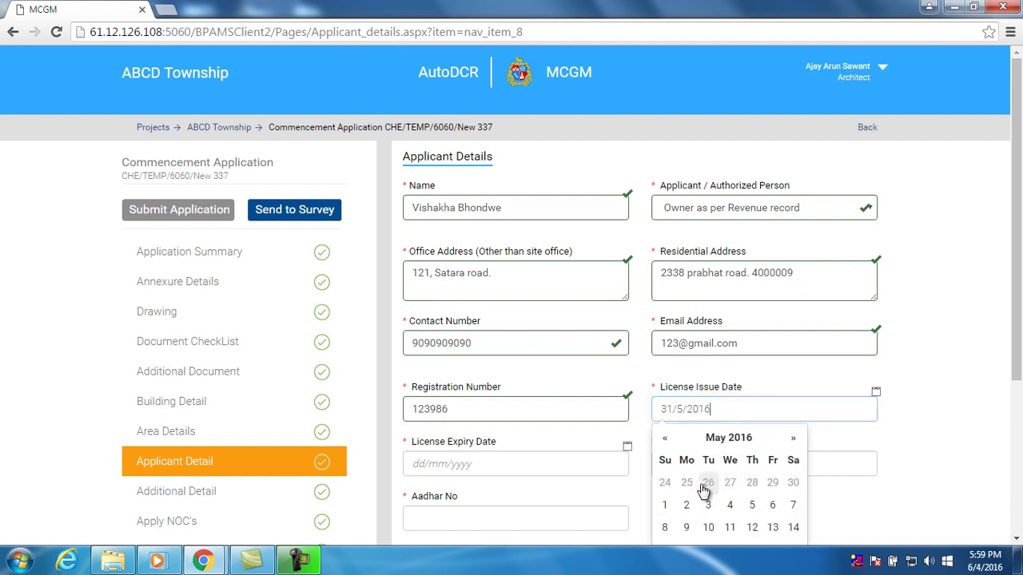
left_click(900, 452)
scroll(899, 451, "down", 1)
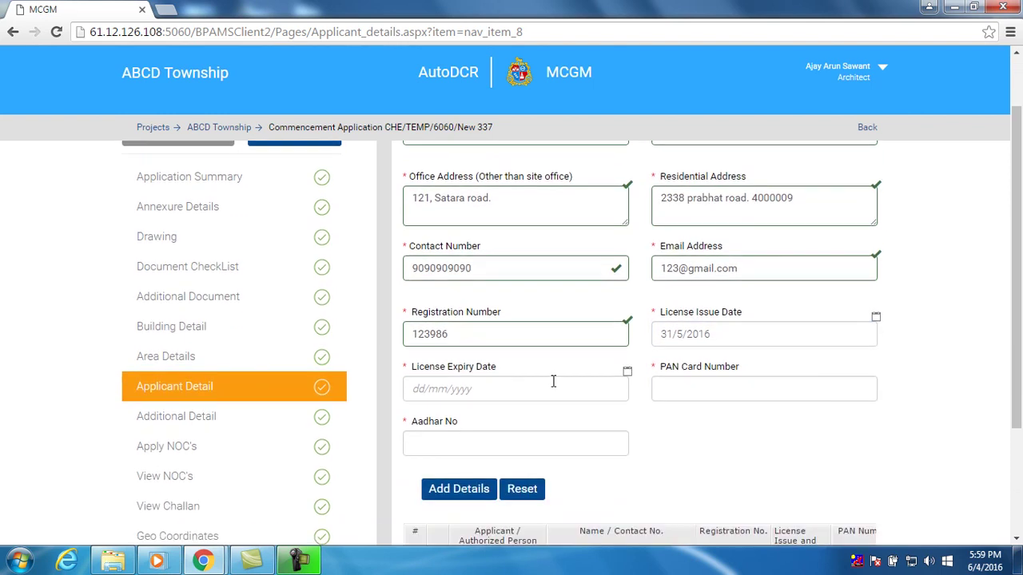
left_click(551, 387)
left_click(524, 530)
left_click(706, 388)
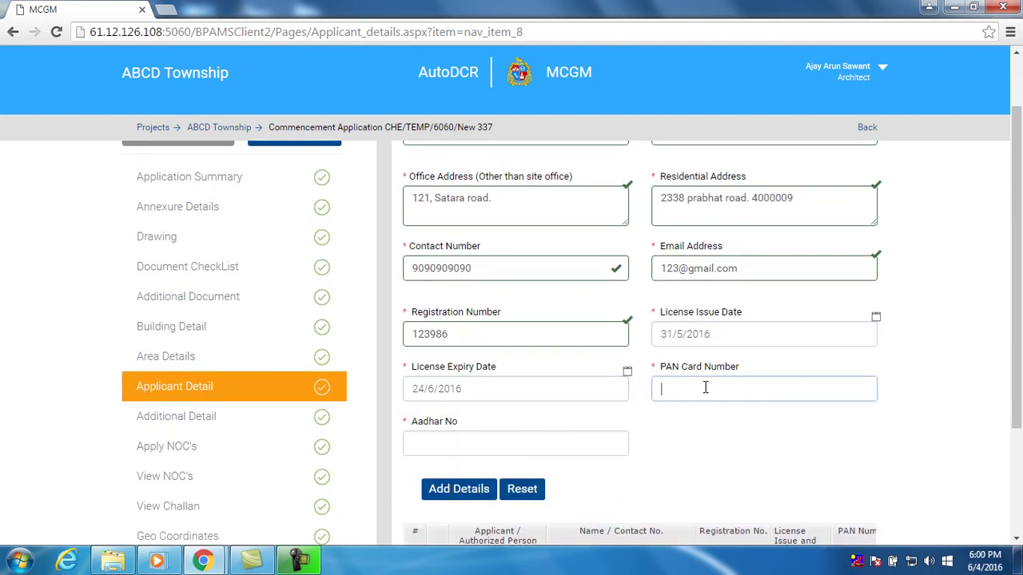
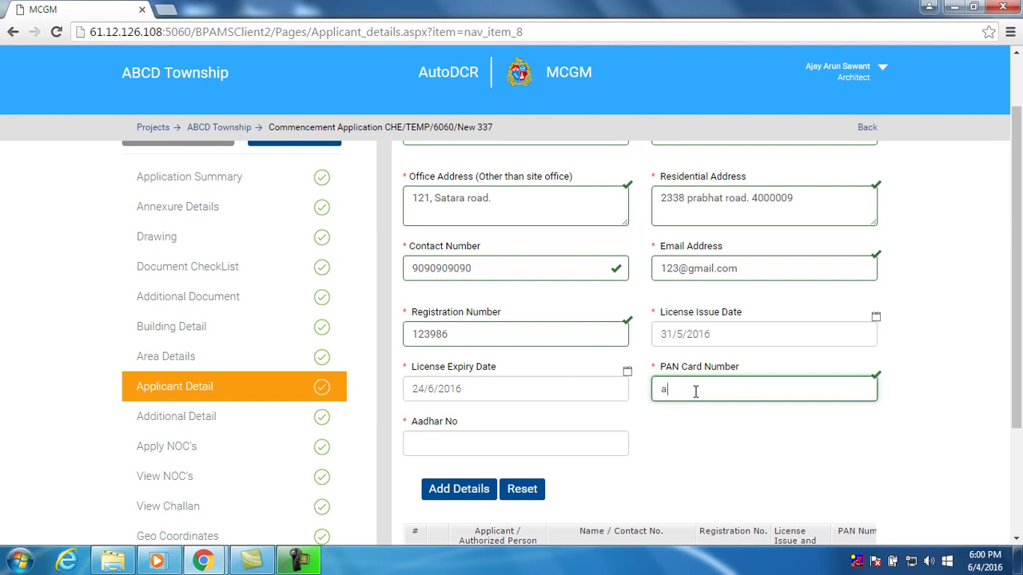
left_click(486, 446)
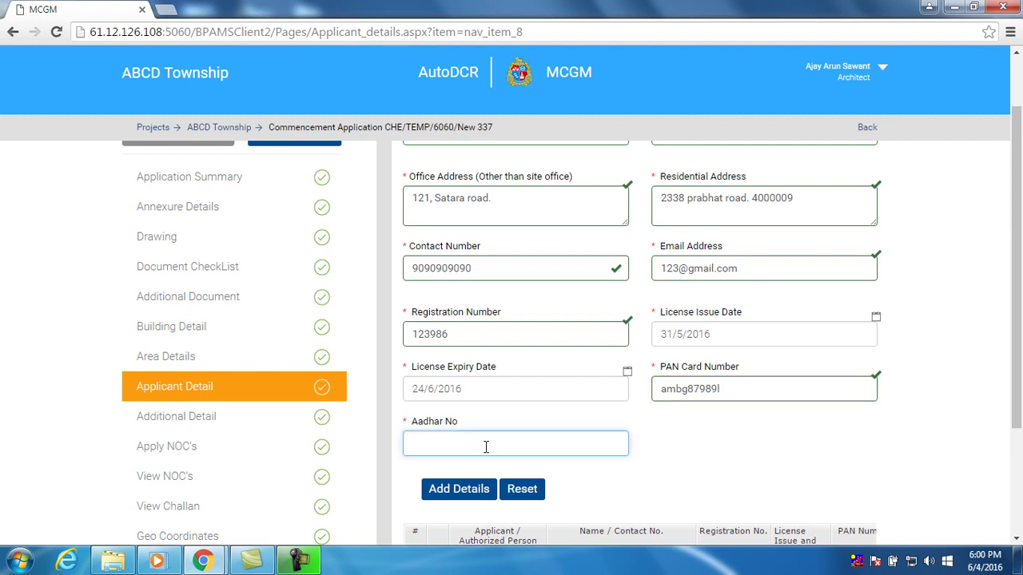
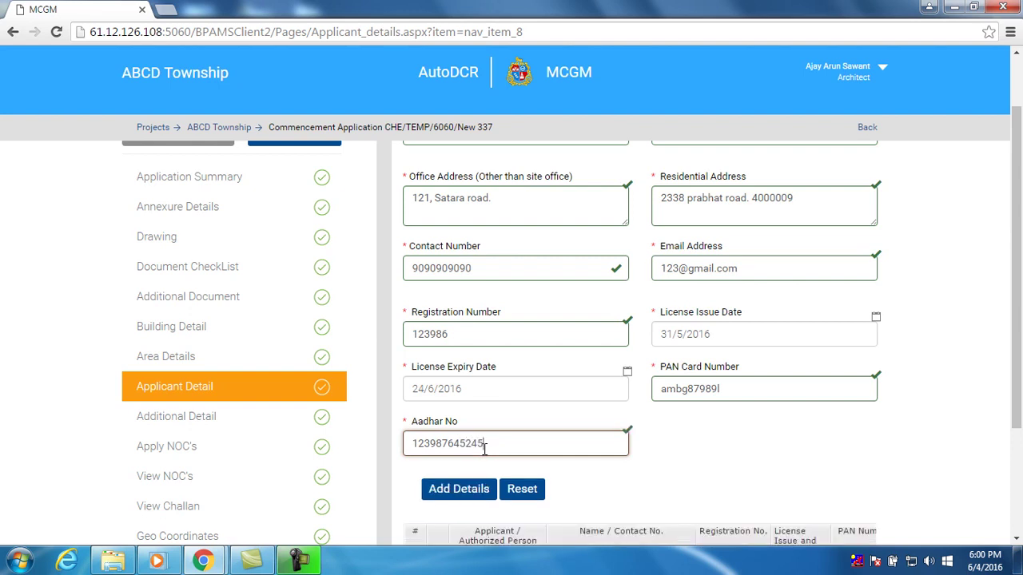
Add the applicant details as a new table row and dismiss the saved confirmation
scroll(484, 447, "down", 2)
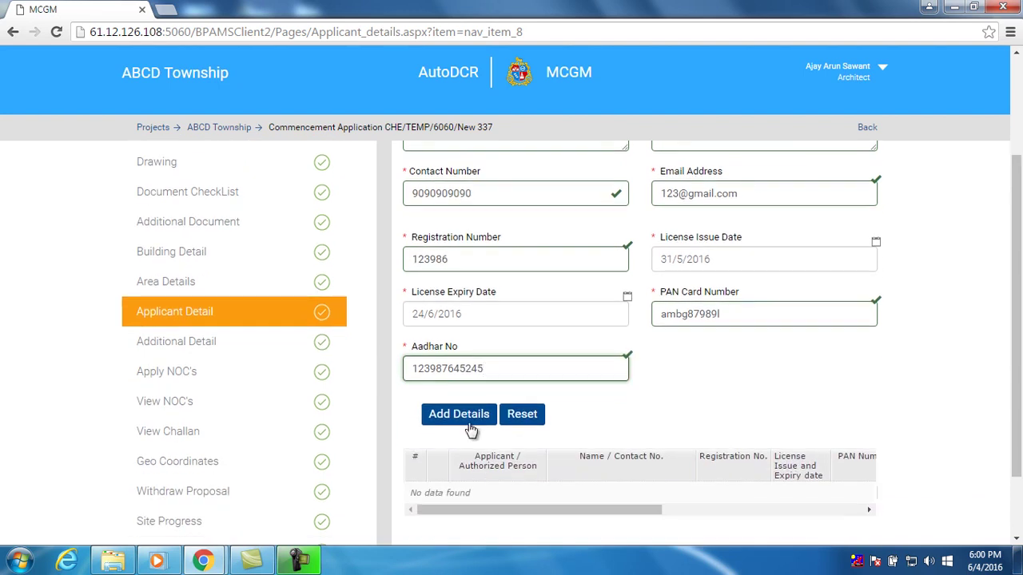
scroll(472, 422, "down", 2)
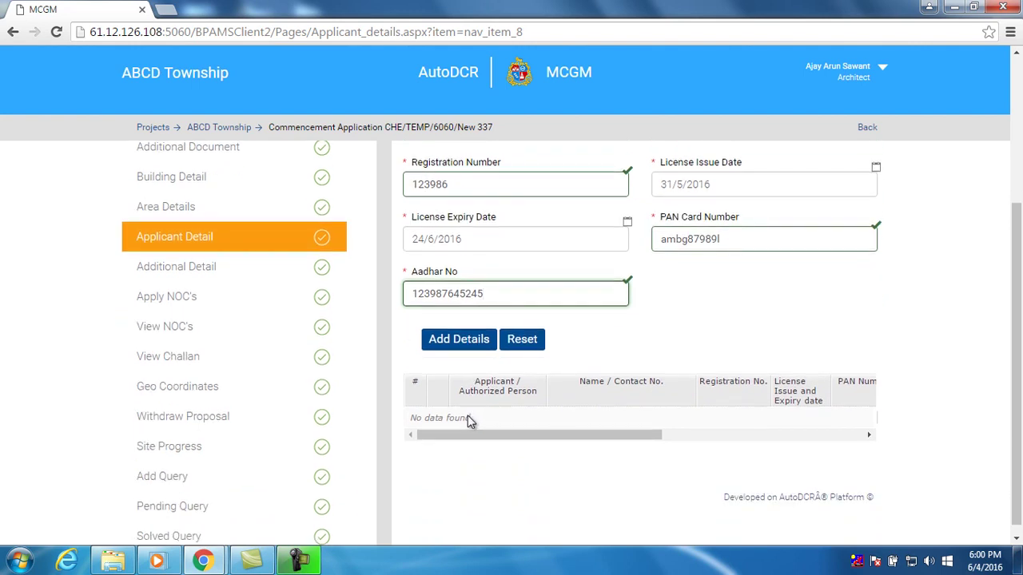
left_click(459, 342)
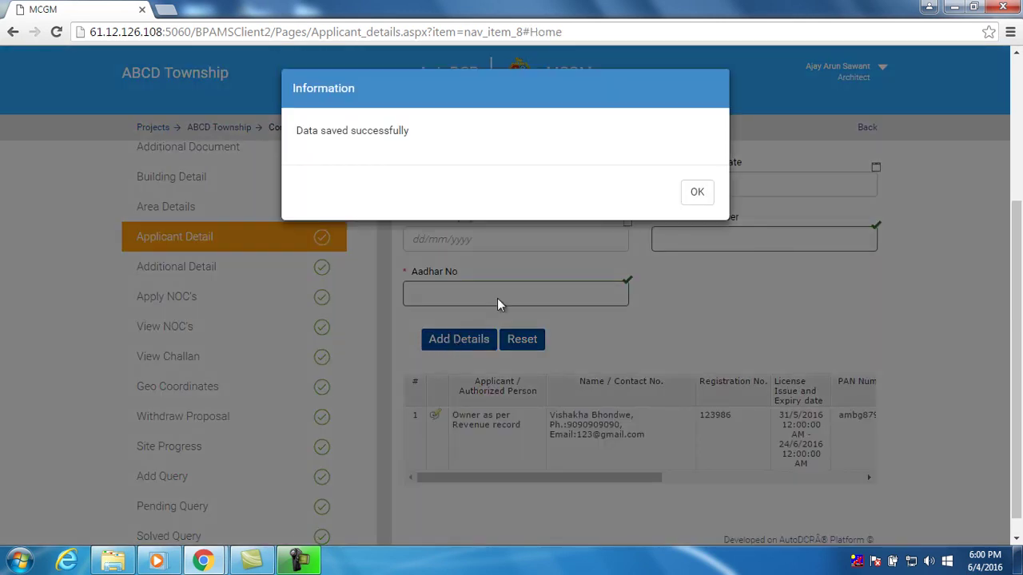
left_click(709, 200)
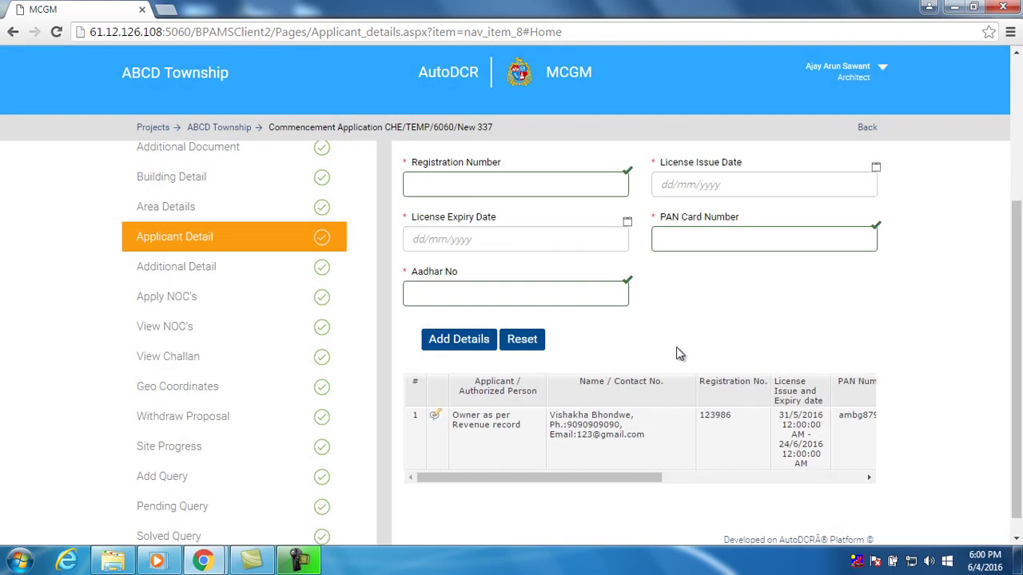
scroll(676, 347, "down", 1)
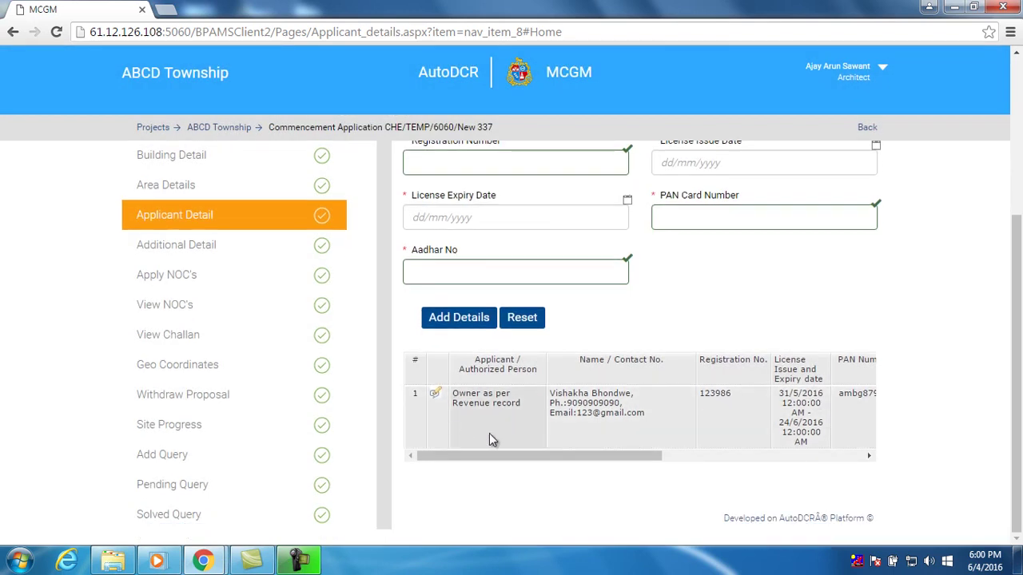
left_click_drag(499, 456, 744, 465)
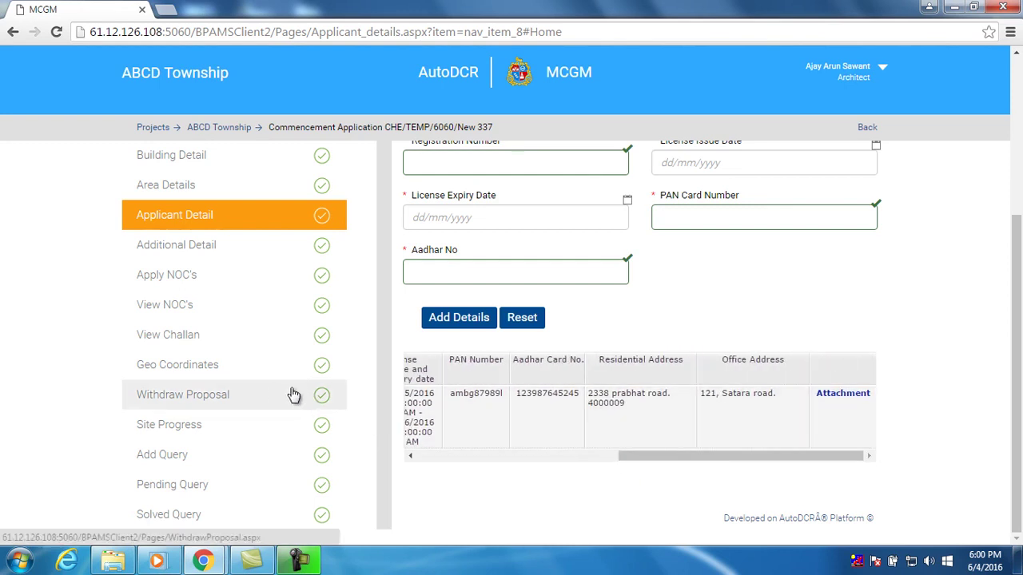
Answer Yes to land-ceiling clearance and Industries NOC, remark 'obtained', and save the details
left_click(245, 255)
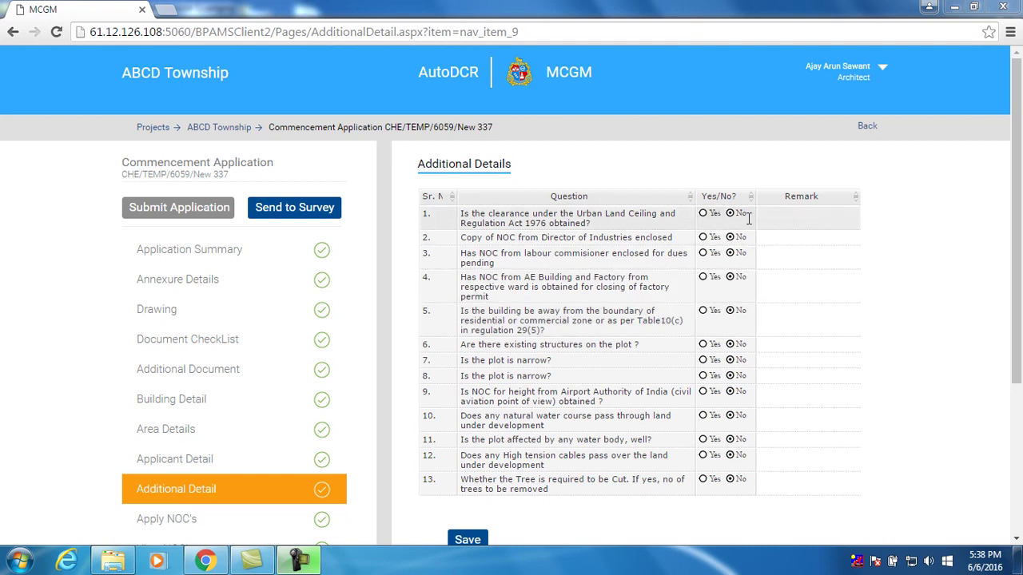
left_click(704, 215)
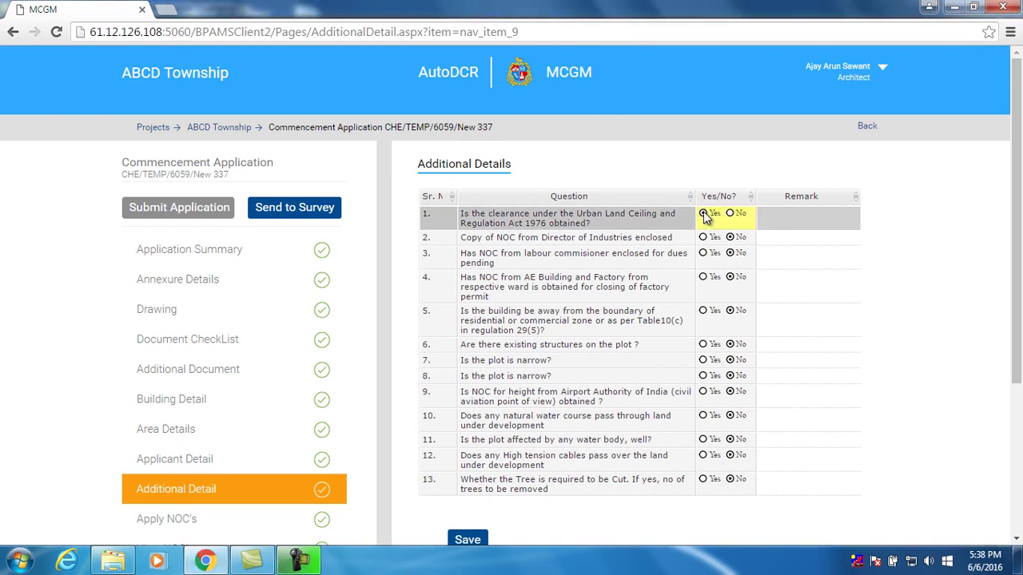
left_click(703, 240)
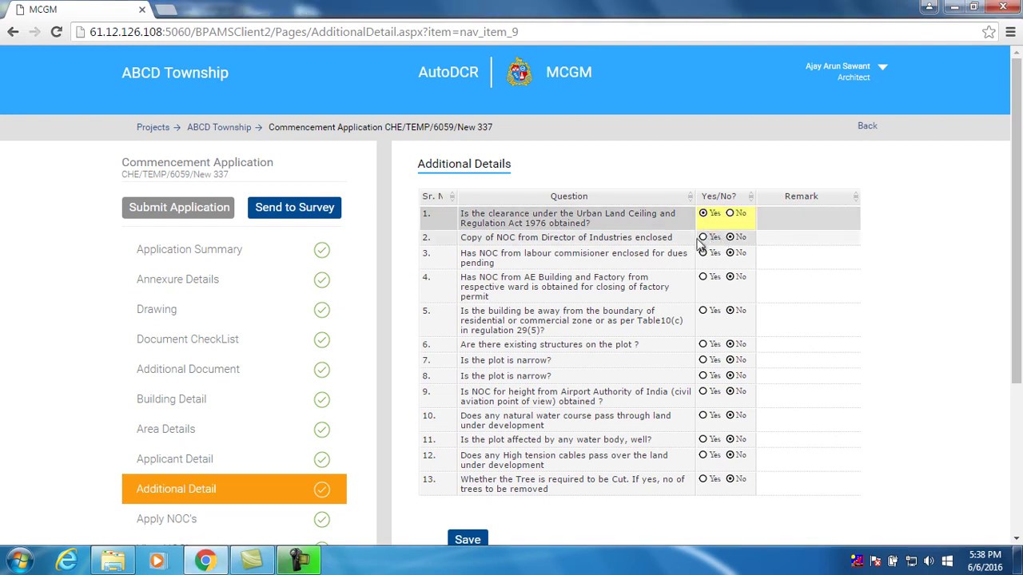
left_click(780, 222)
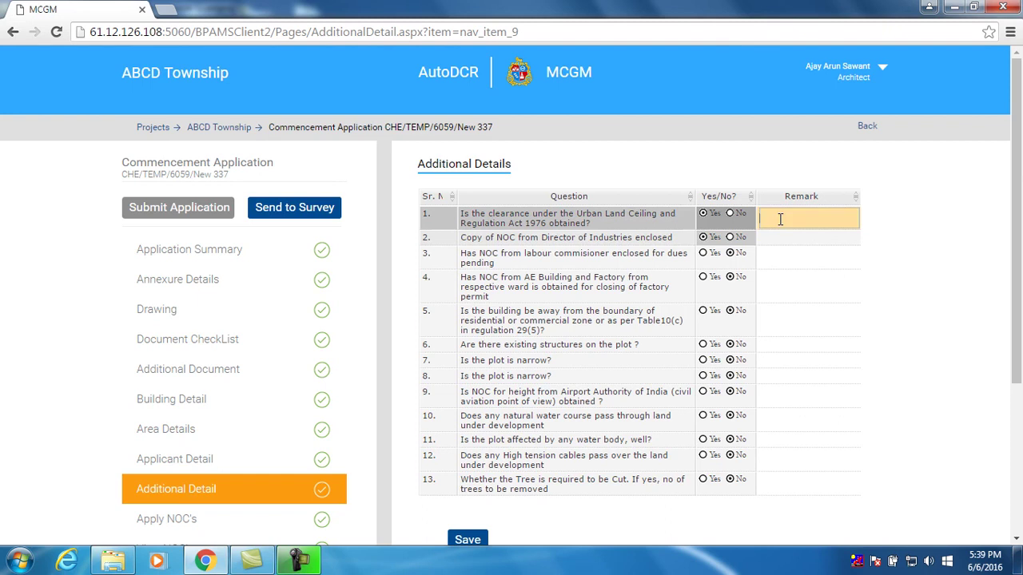
type("obtained")
left_click(786, 238)
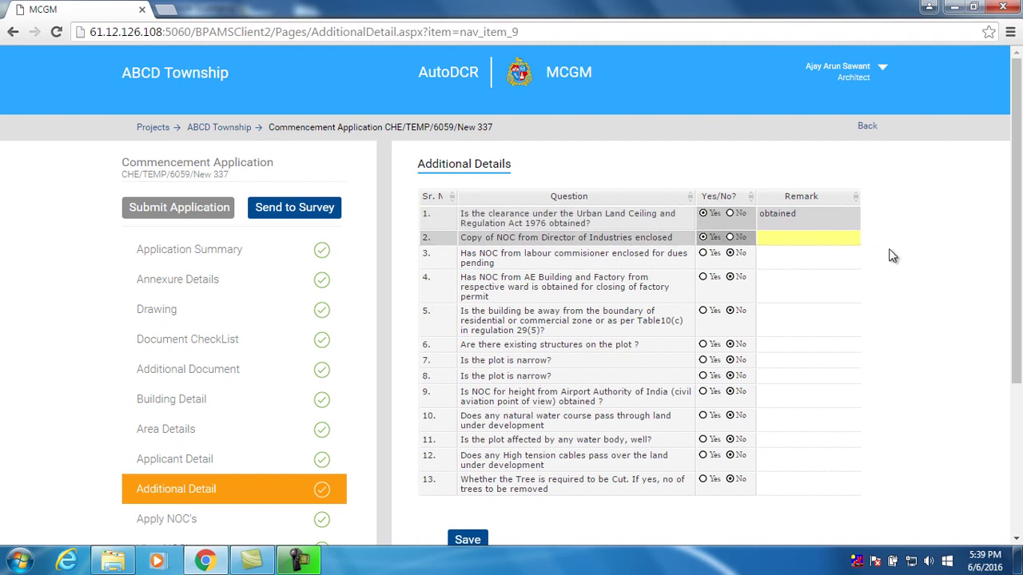
left_click_drag(1017, 210, 1017, 369)
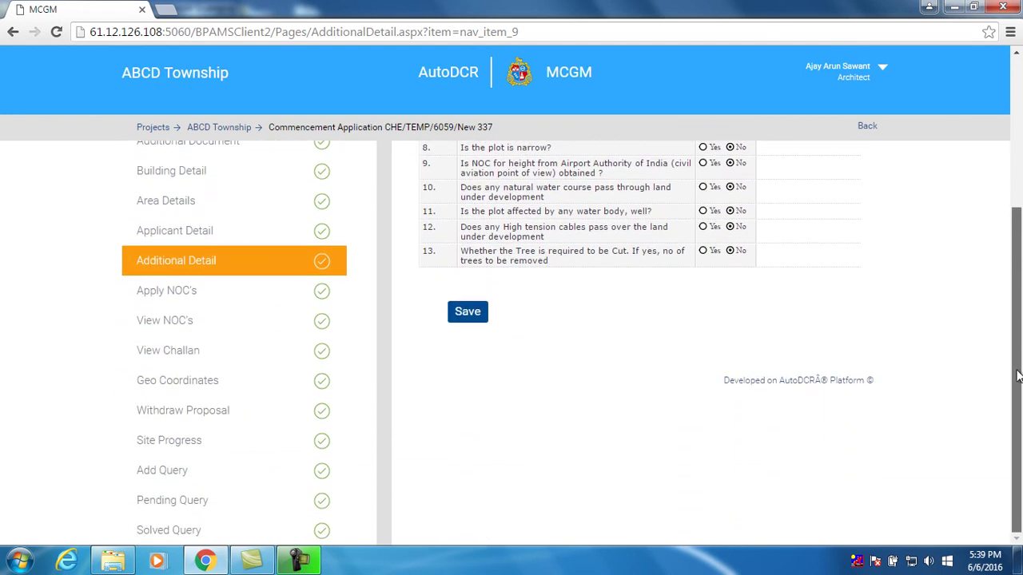
left_click(477, 320)
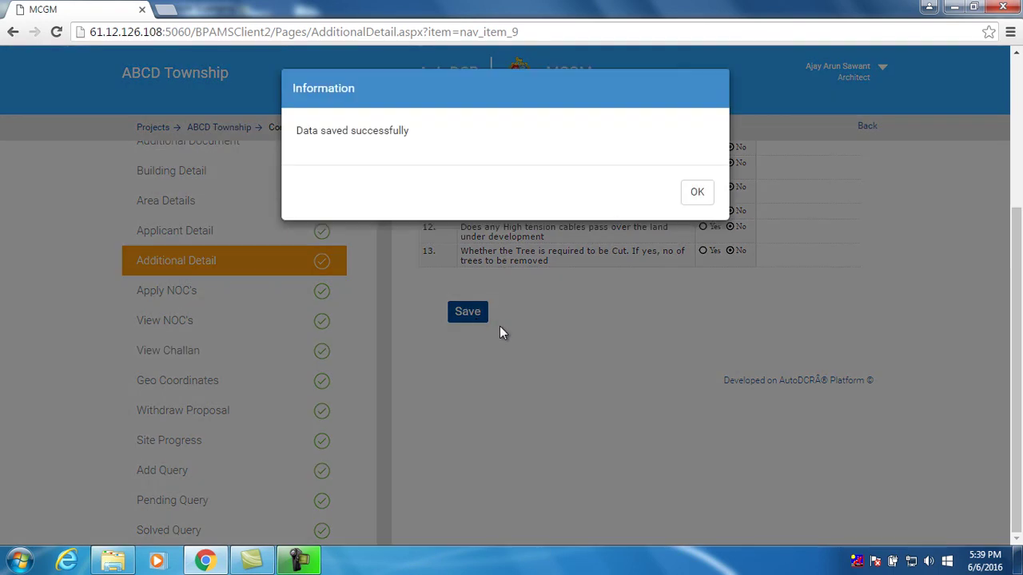
left_click(699, 194)
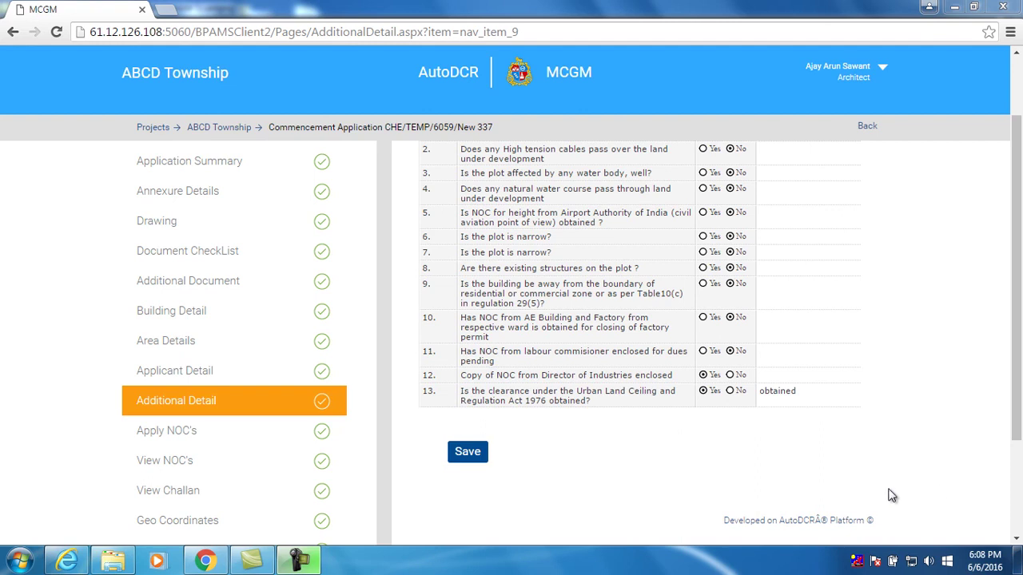
Mark Traffic NOC as No and Storm Water Drainage (Internal Nalla) as Yes, opening its attachments
left_click(167, 433)
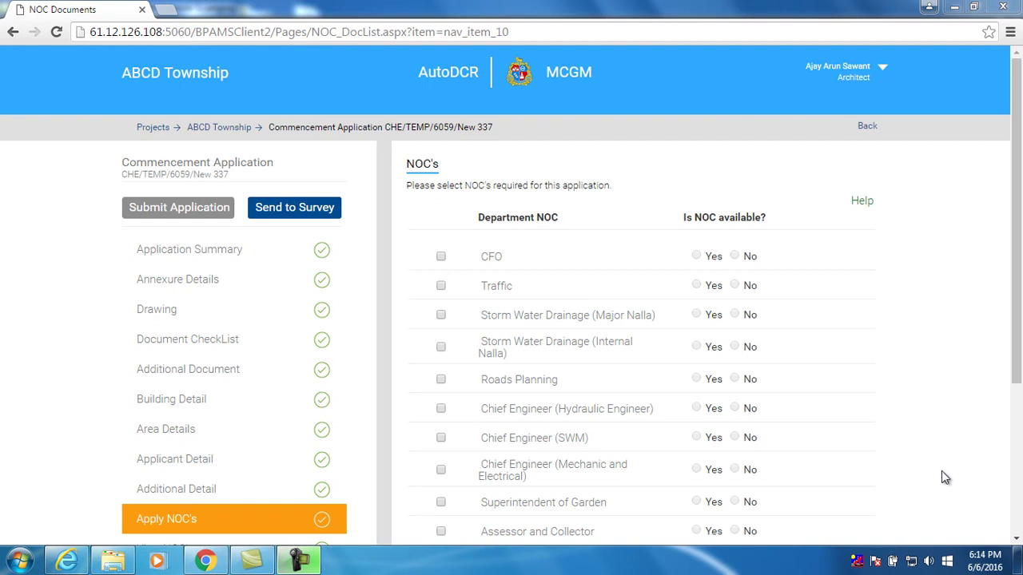
left_click(442, 288)
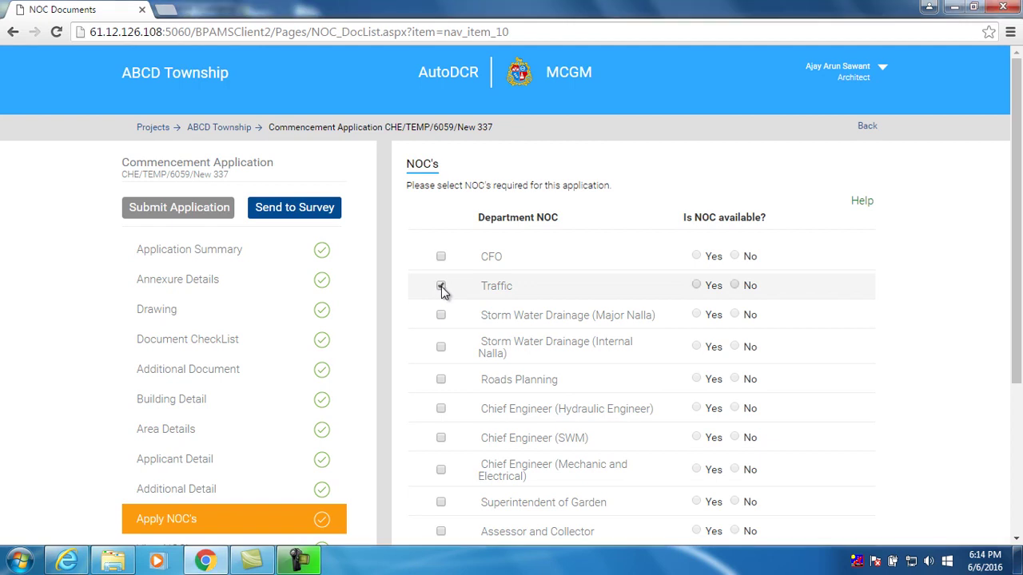
left_click(737, 287)
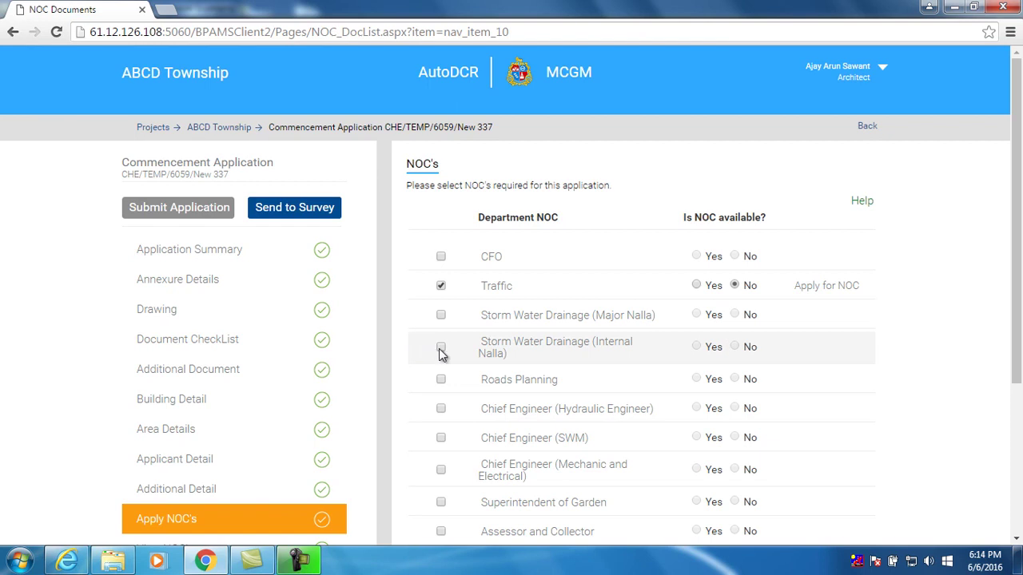
left_click(442, 348)
left_click(698, 347)
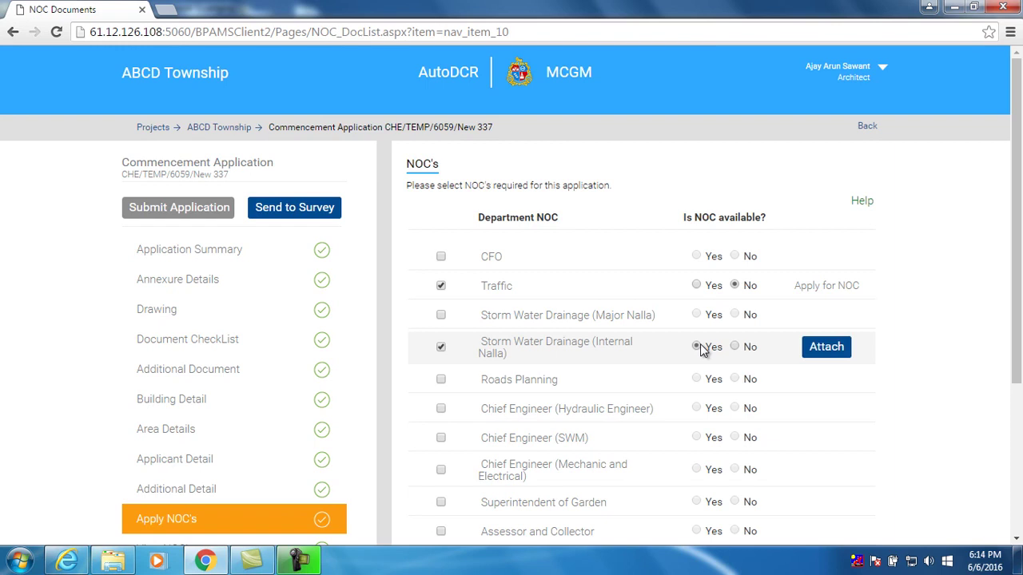
left_click(821, 352)
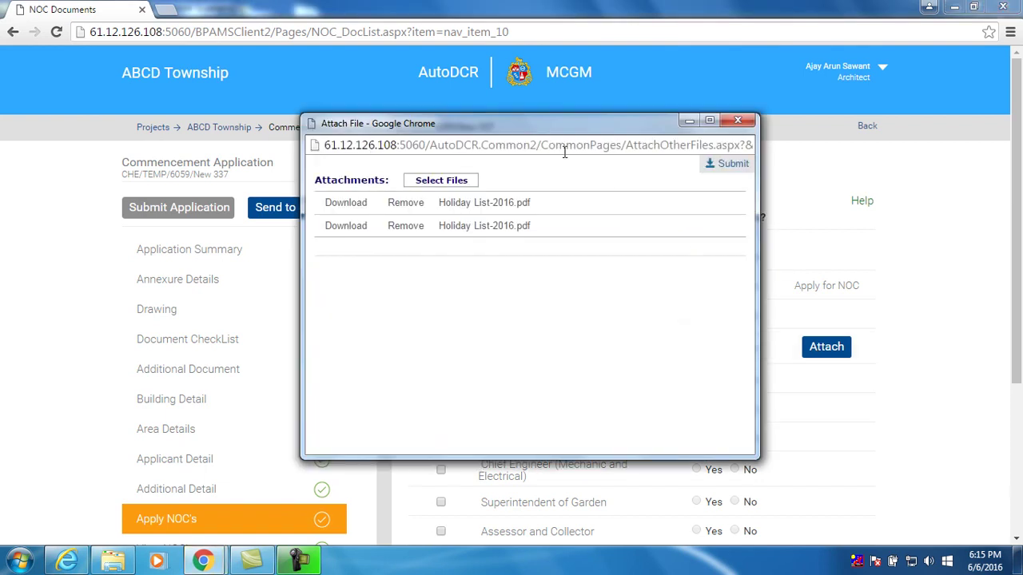
Upload Holiday List-2016.pdf as the Internal Nalla NOC attachment and submit it
left_click(468, 181)
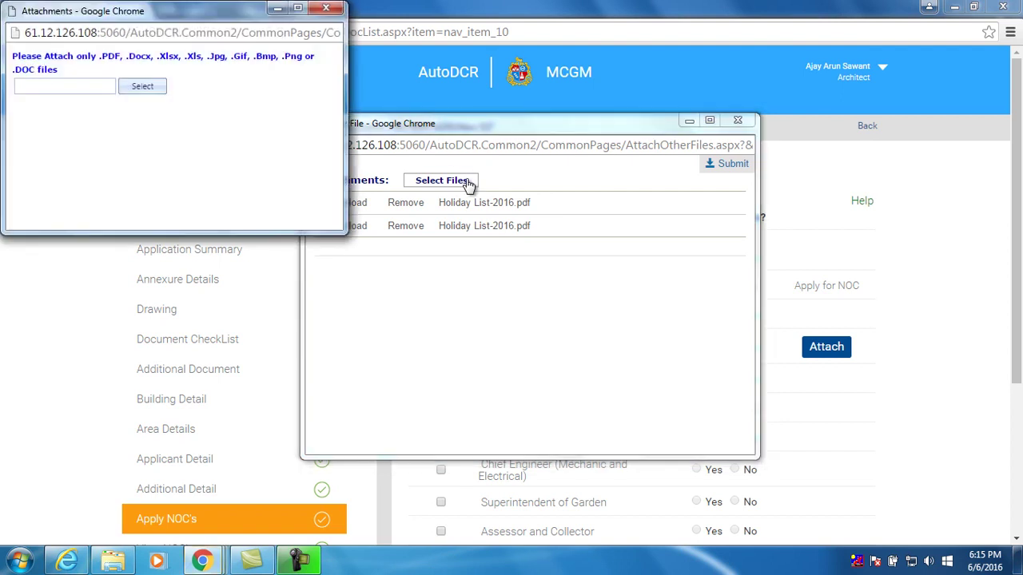
left_click(136, 86)
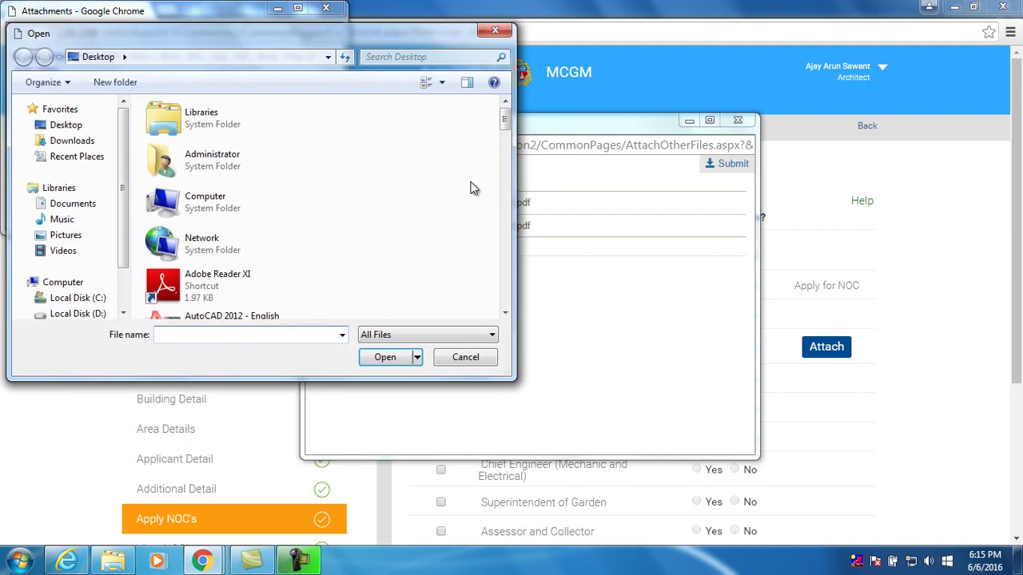
left_click_drag(501, 126, 505, 282)
left_click(239, 186)
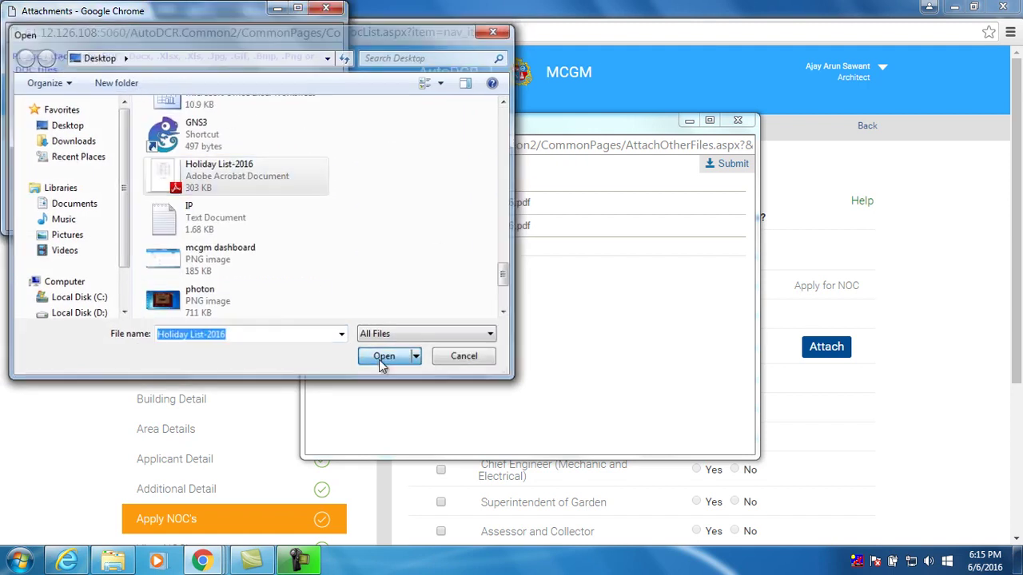
left_click(378, 360)
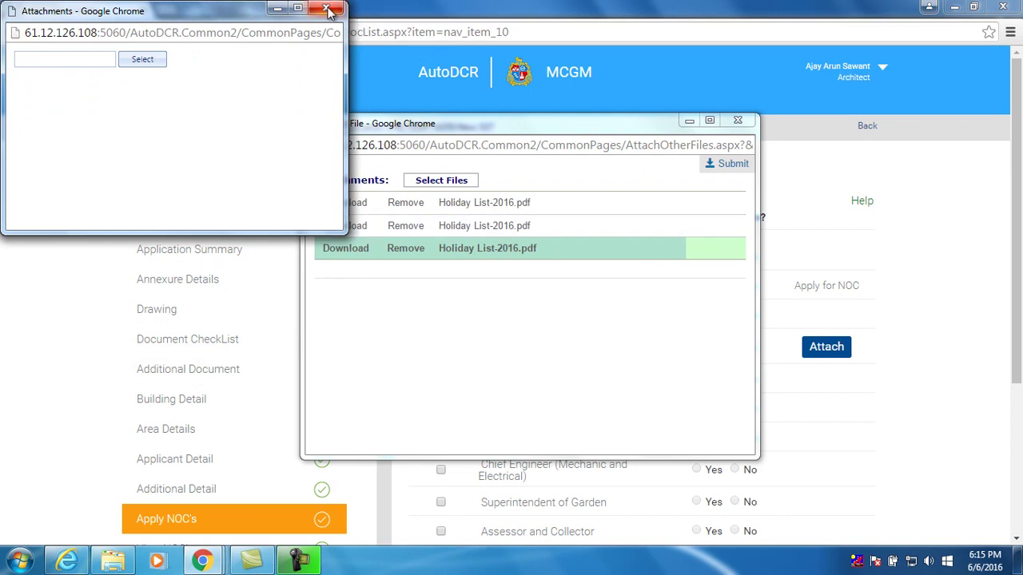
left_click(326, 8)
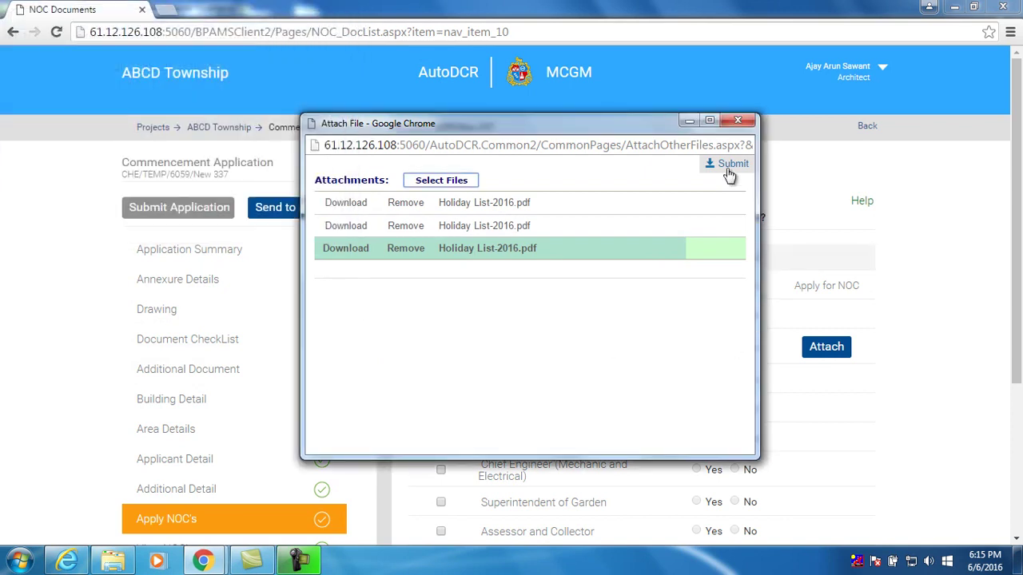
left_click(728, 169)
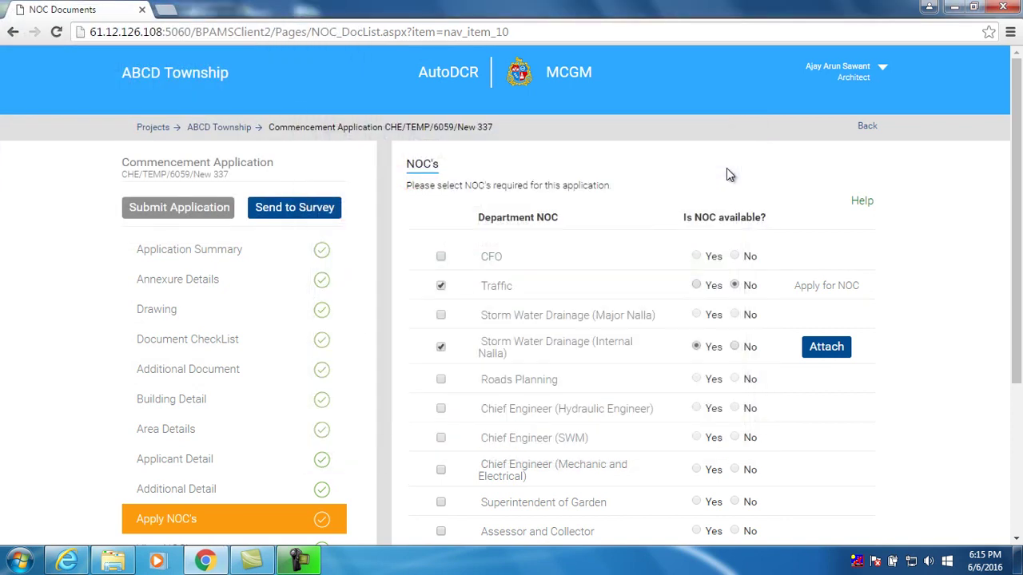
Save the NOC selections and send them to NOC, acknowledging both confirmations
left_click_drag(1017, 236, 1018, 417)
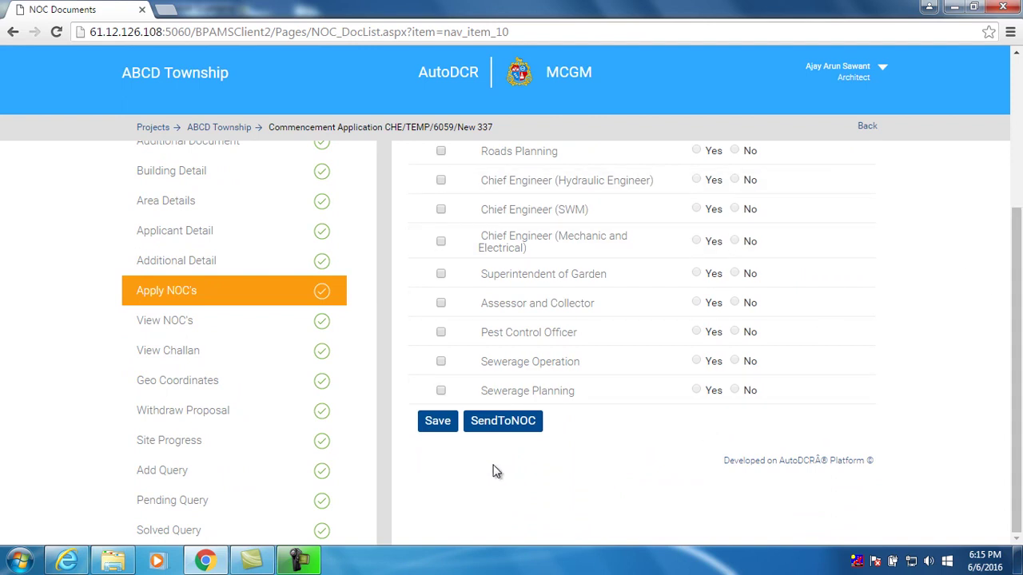
left_click(435, 424)
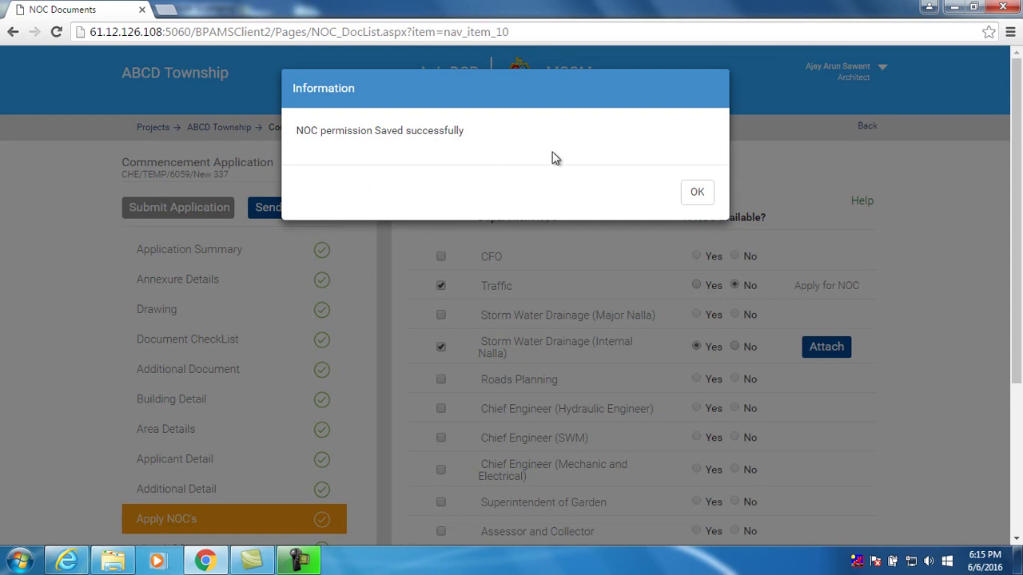
left_click(697, 192)
left_click_drag(1016, 200, 1017, 355)
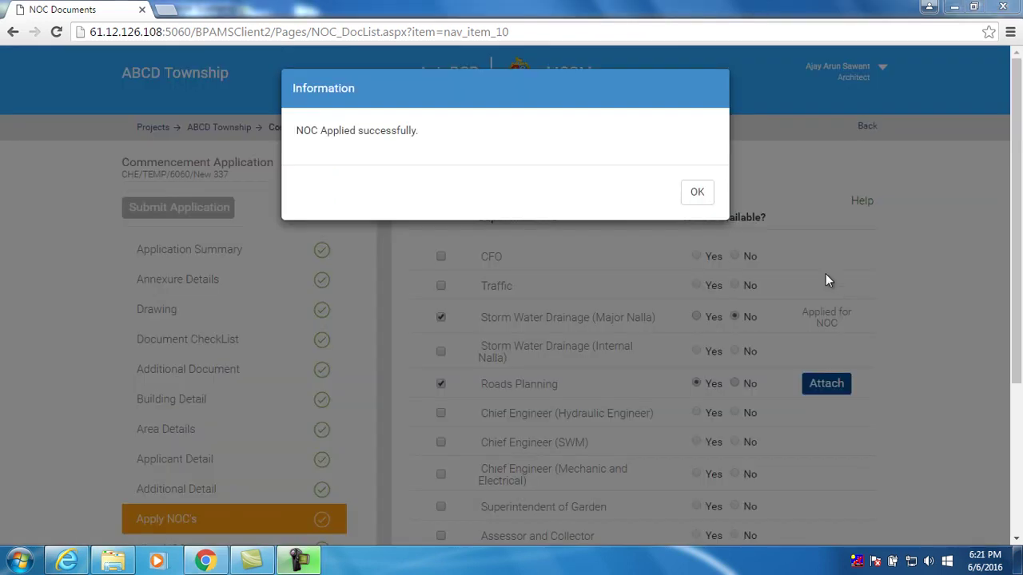
left_click(692, 206)
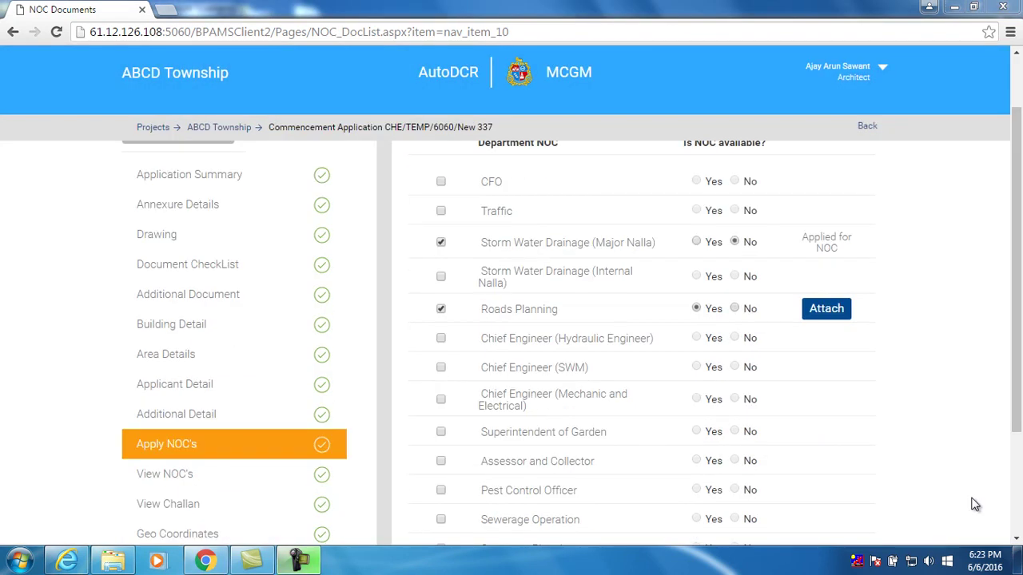
Check the applied NOCs under View NOC's, then bring up the application's challan
left_click(217, 482)
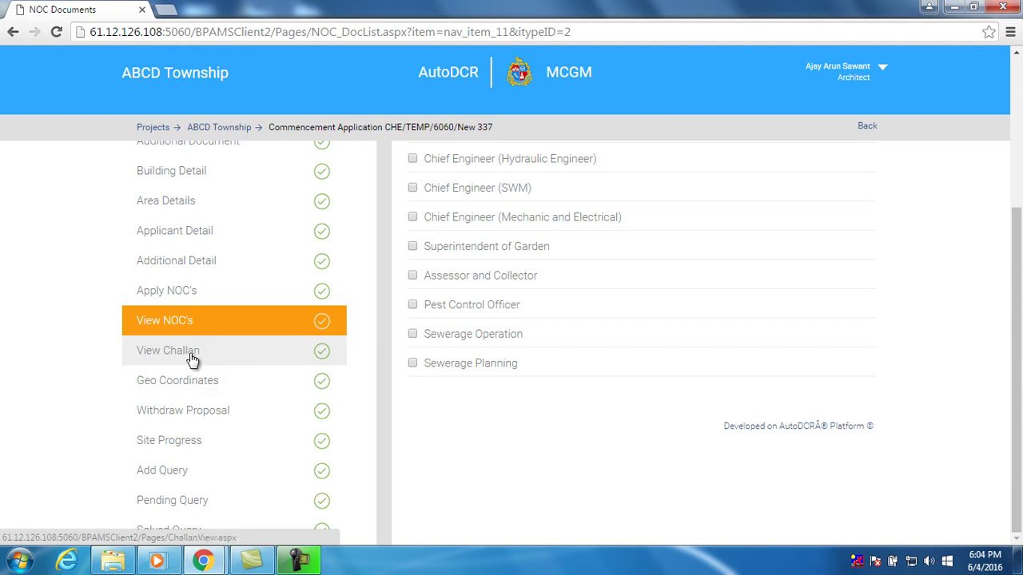
left_click(193, 360)
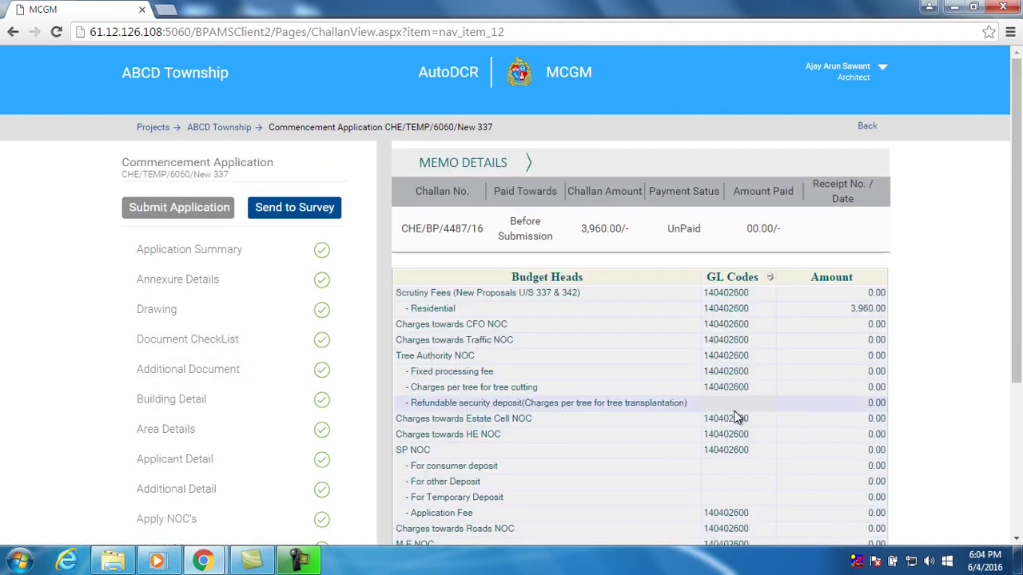
Scroll through the challan memo showing the unpaid 3,960.00/- scrutiny fee
mouse_move(1018, 349)
left_mouse_down()
mouse_move(1019, 489)
mouse_move(1021, 336)
left_mouse_up()
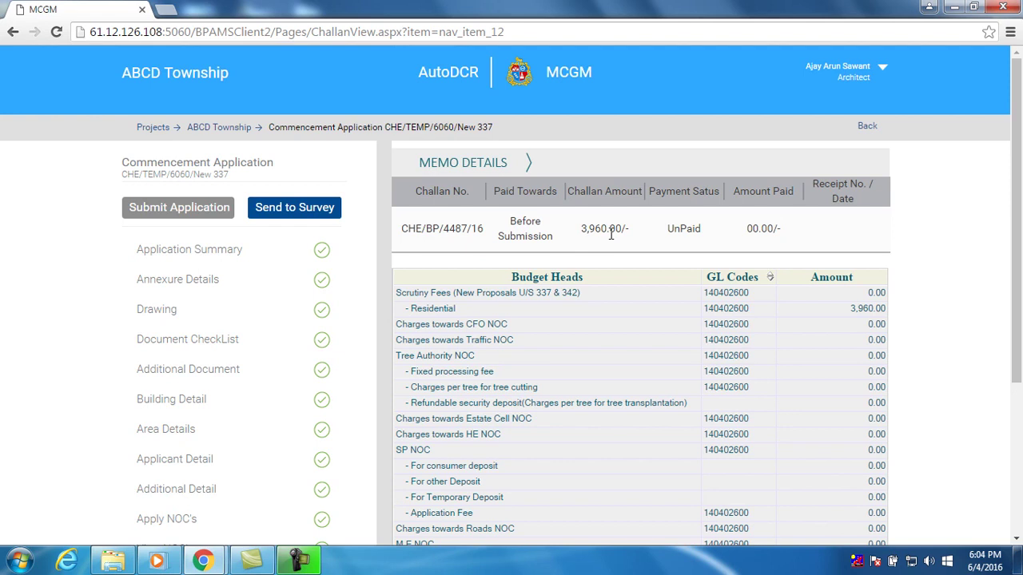
scroll(701, 296, "down", 3)
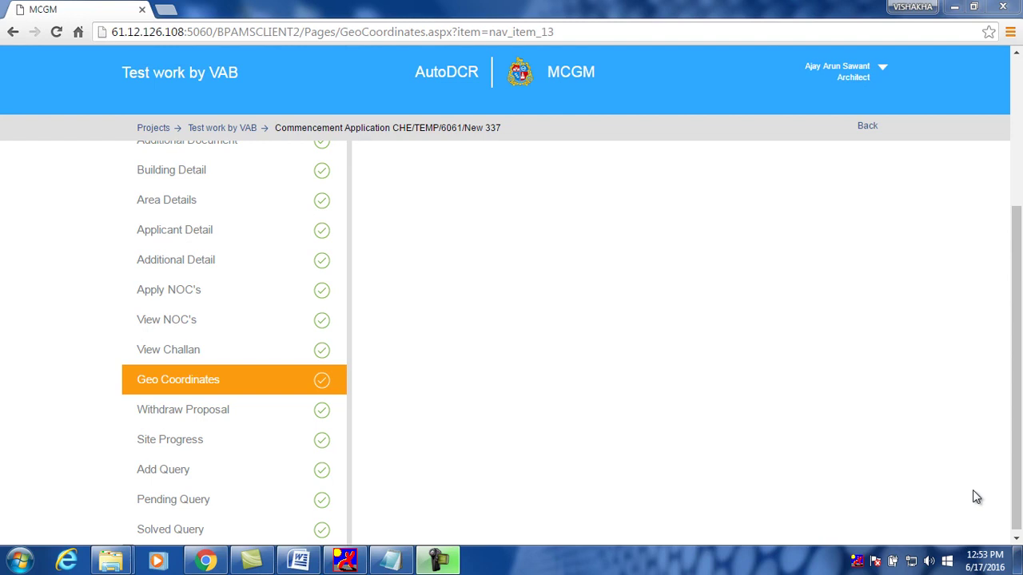
Add a second corner row in Geo Coordinates and begin editing row 1's latitude degrees
left_click(251, 384)
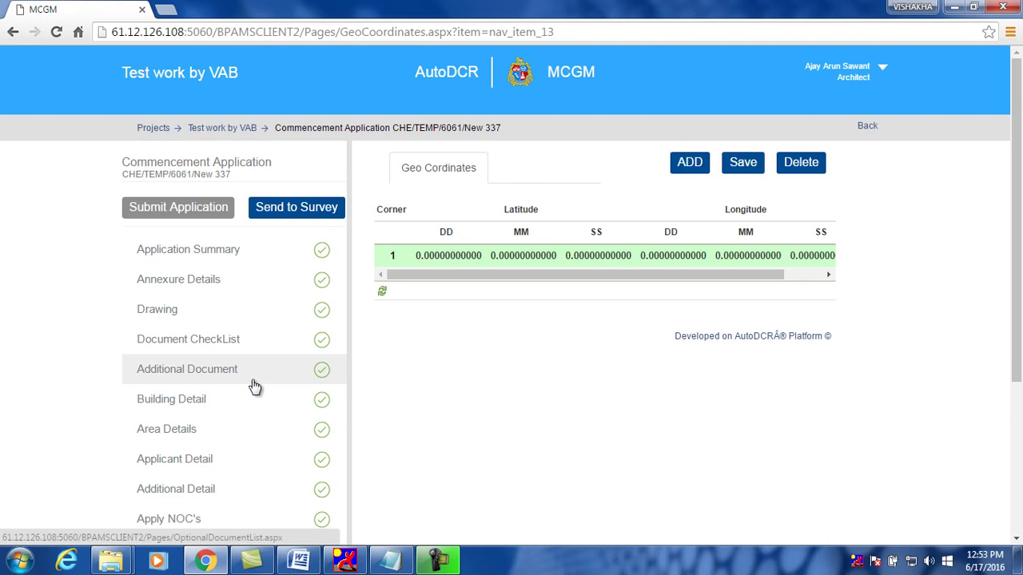
left_click(693, 170)
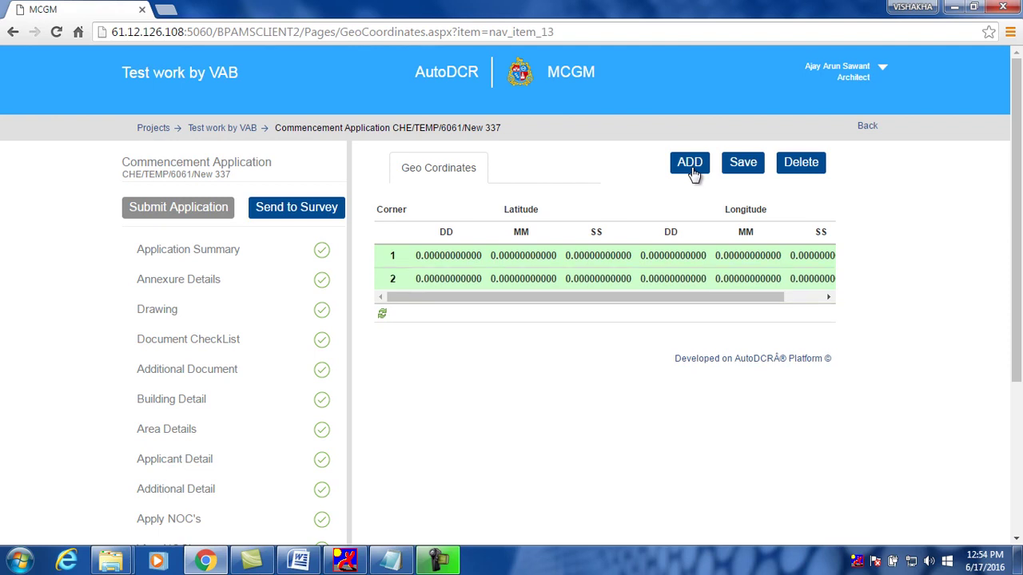
left_click(435, 258)
left_click(435, 257)
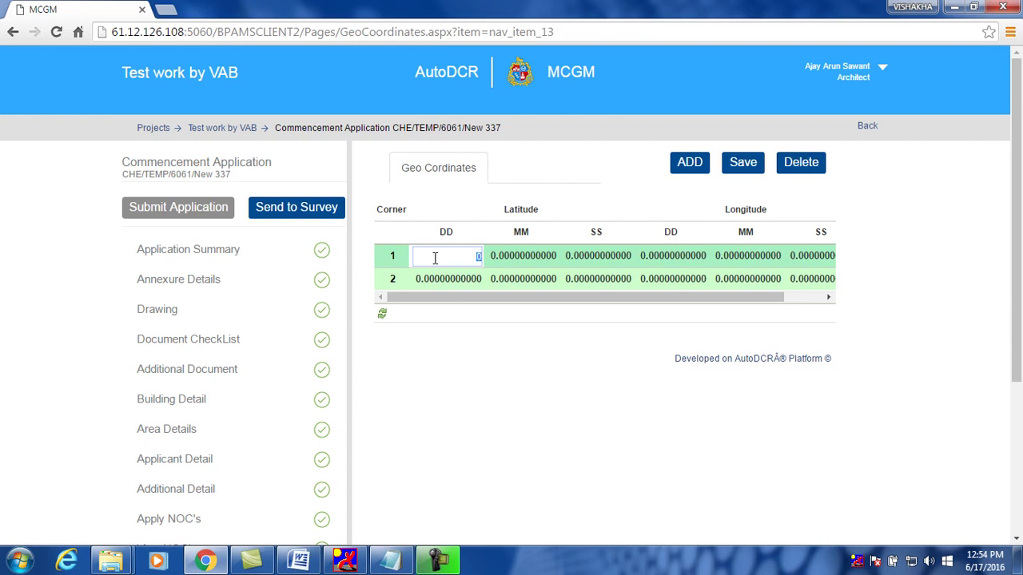
Fill row 1 with latitude minutes 12, seconds 43 and longitude 72/22/11
left_click(520, 255)
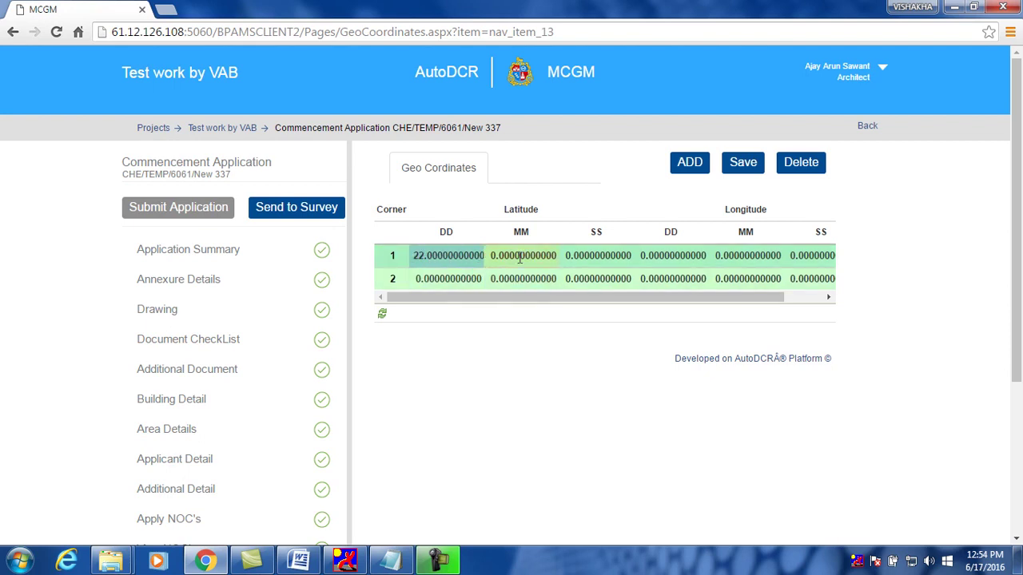
type("12")
left_click(600, 256)
type("43")
left_click(700, 256)
type("72")
left_click(747, 257)
type("22")
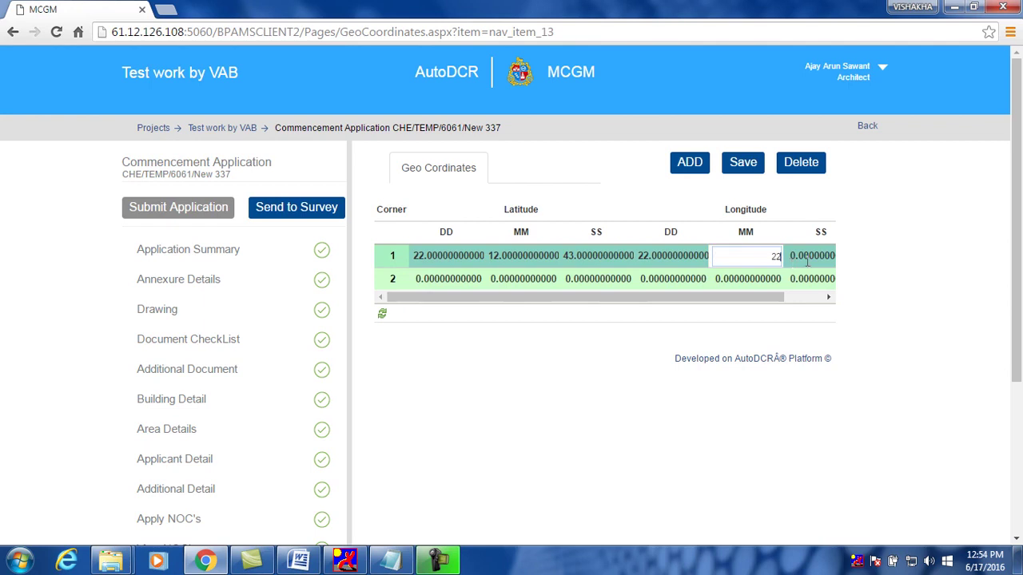
left_click(795, 262)
type("11")
Fill row 2 with latitude 130/45/55 and longitude 55/22/222
left_click(424, 278)
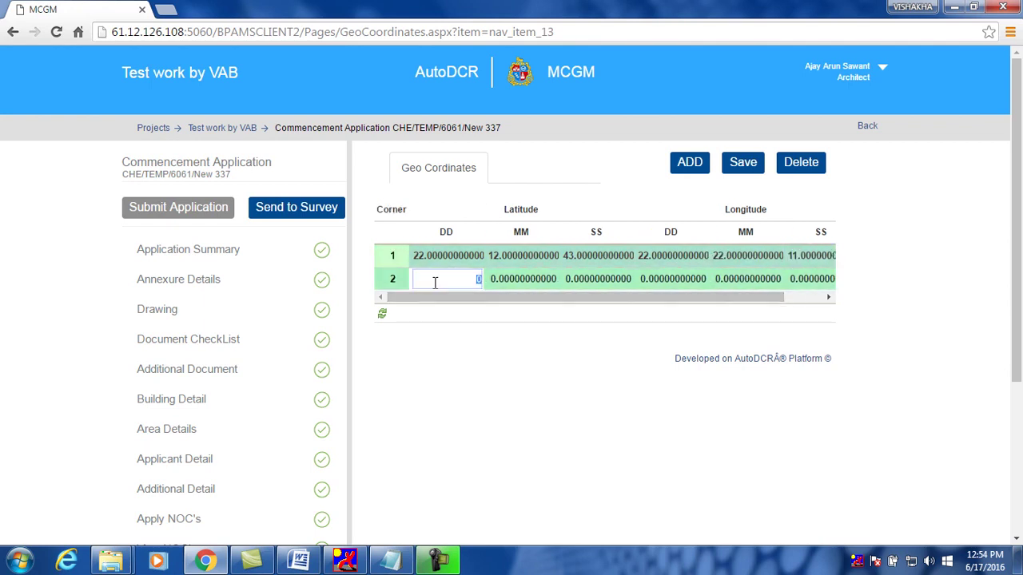
key("BackSpace")
type("130")
left_click(517, 282)
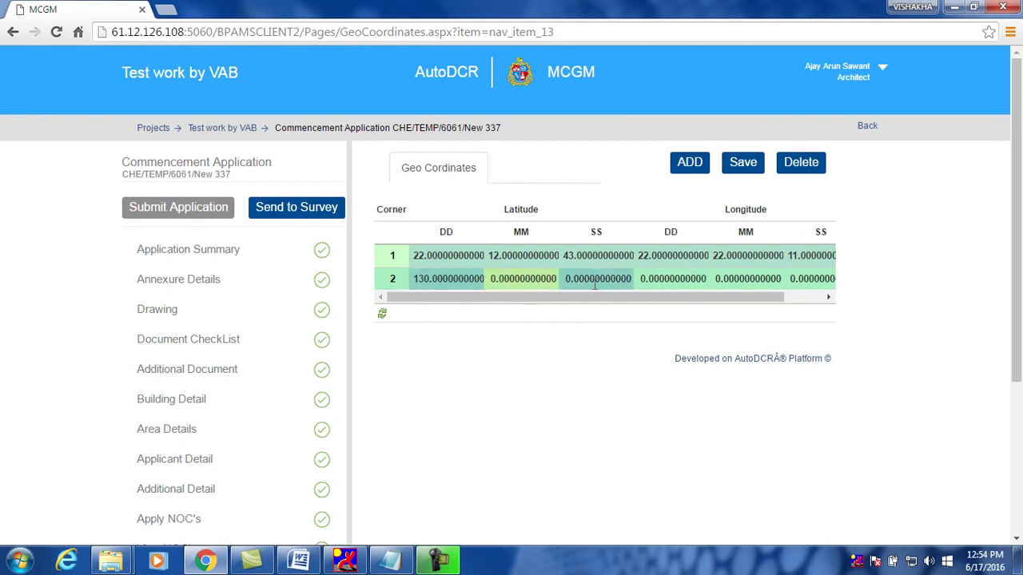
type("45")
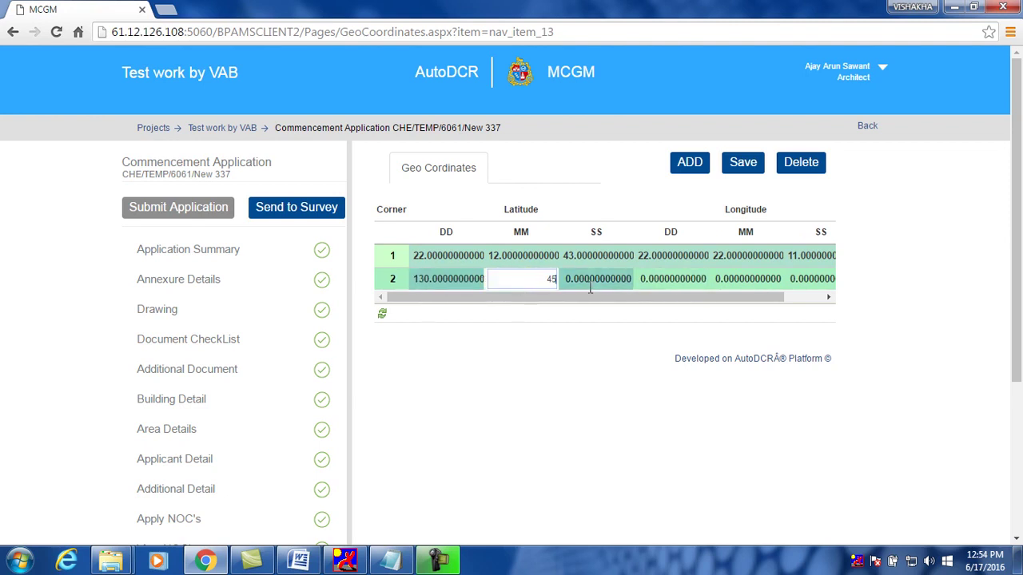
left_click(599, 285)
type("55")
left_click(680, 288)
type("55")
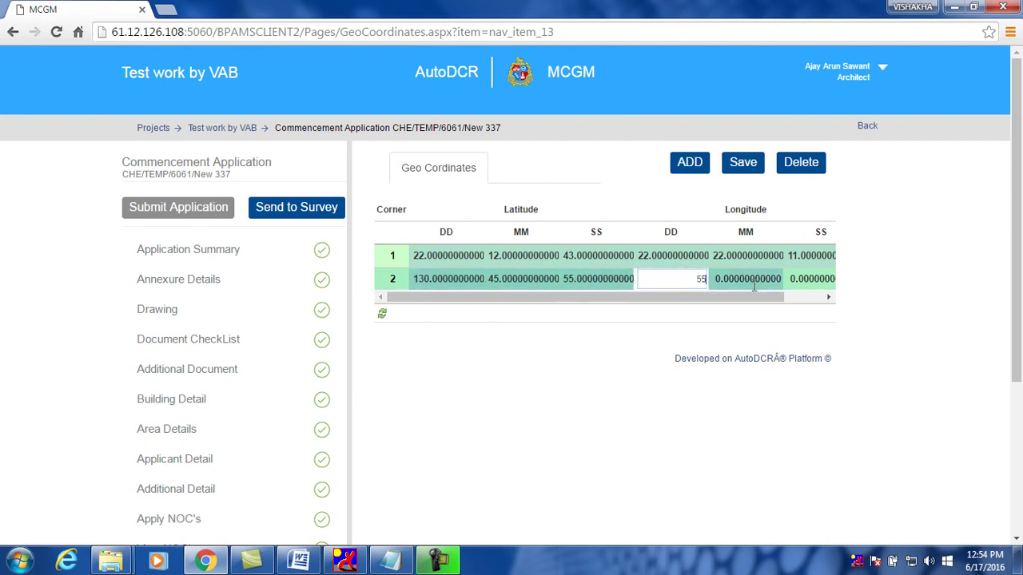
left_click(756, 286)
type("22")
left_click(808, 286)
type("222")
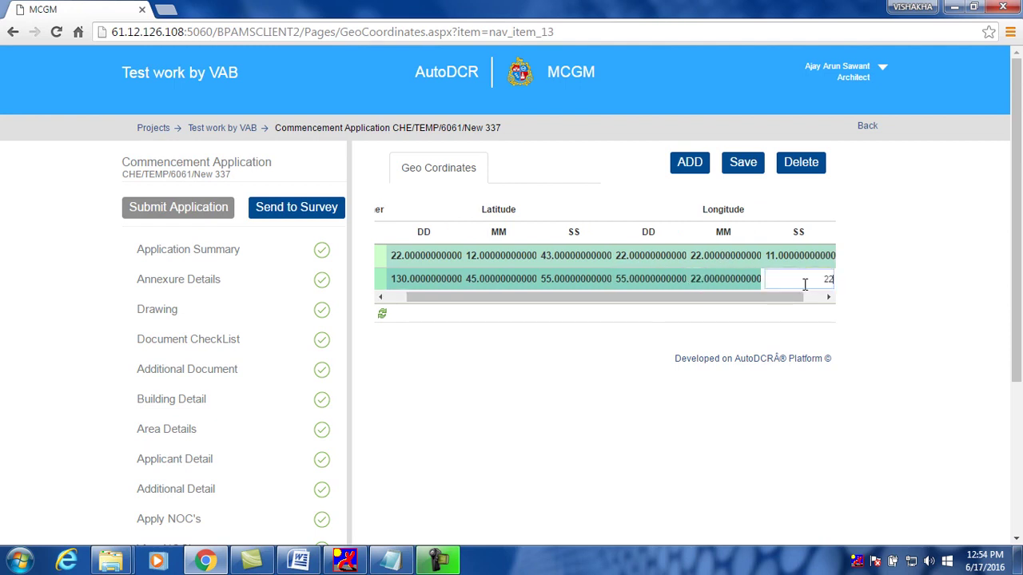
Add a third row with latitude 11/11/324 and longitude 443/22/111
left_click(703, 169)
left_click(431, 301)
type("11")
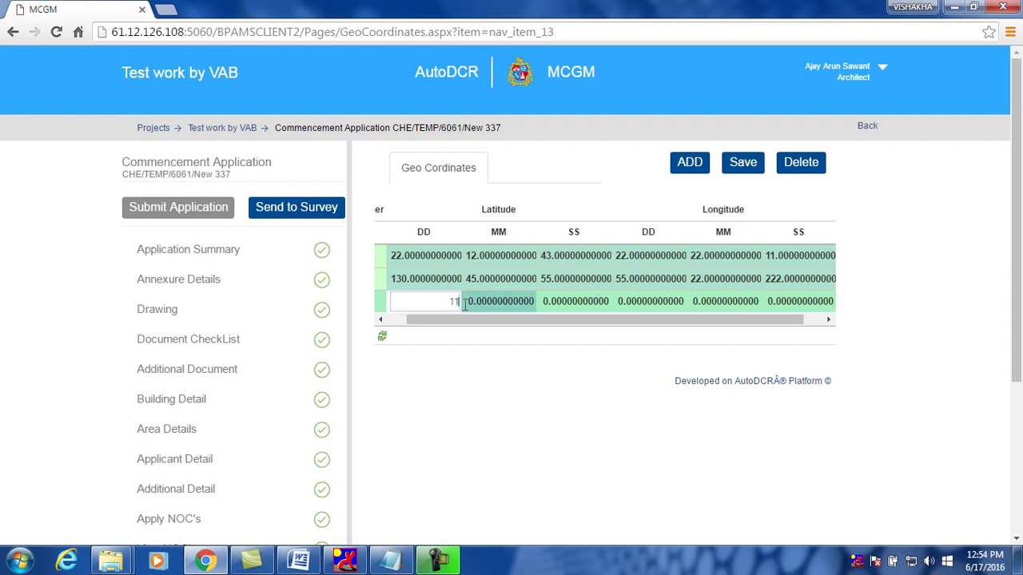
left_click(500, 301)
type("11")
left_click(557, 302)
type("324")
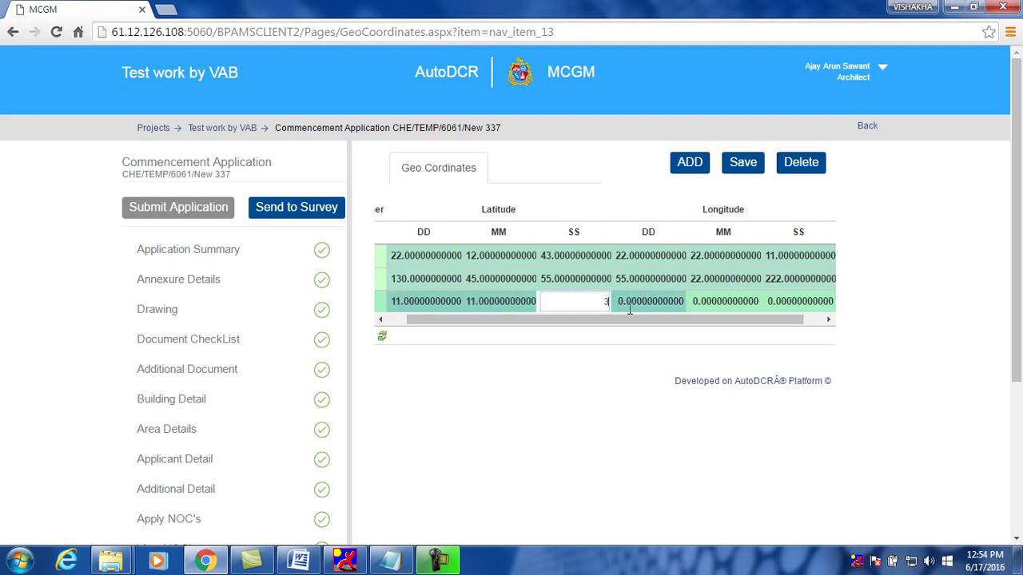
left_click(715, 304)
left_click(640, 304)
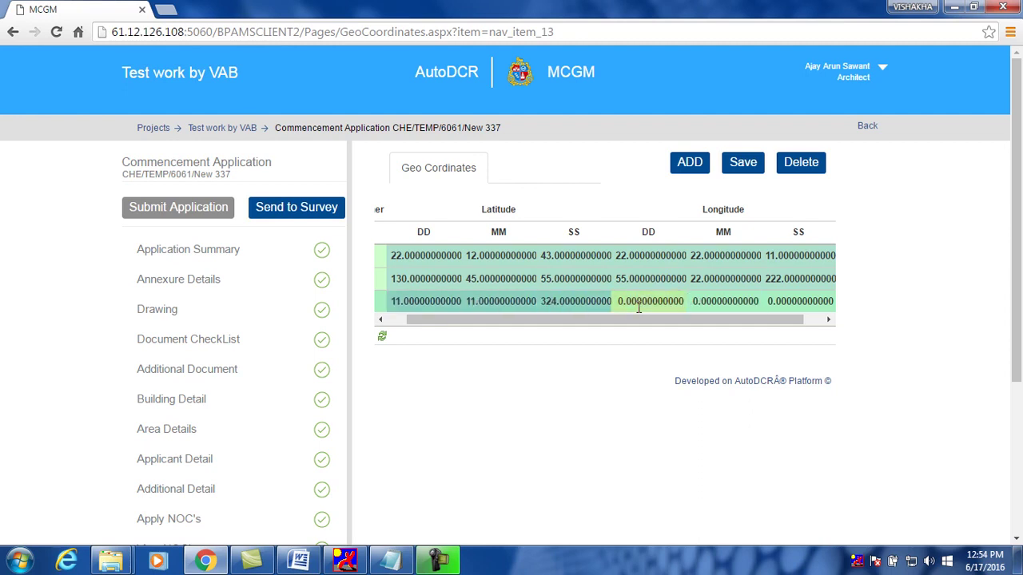
type("443")
left_click(697, 308)
type("22")
left_click(808, 307)
type("111")
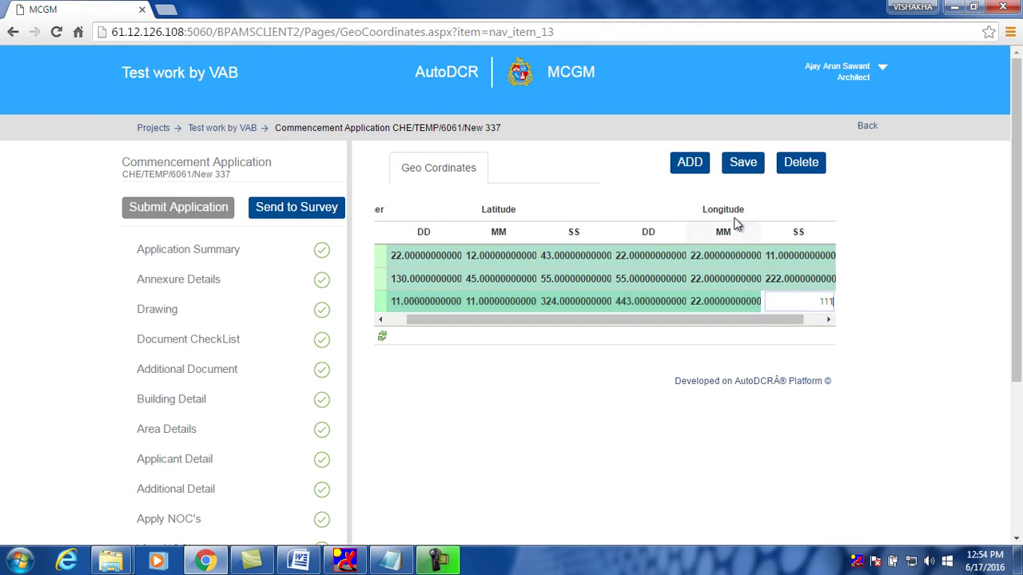
Add a fourth row with latitude 232/232/44 and longitude 44/33/22, then save the coordinates
left_click(690, 162)
left_click(423, 324)
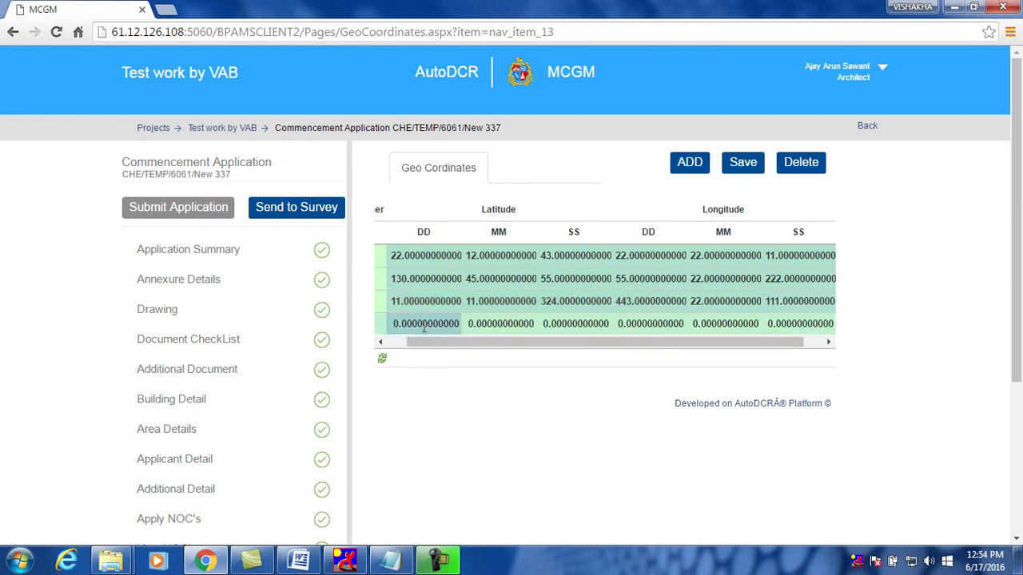
type("232")
left_click(485, 329)
type("232")
left_click(572, 329)
type("44")
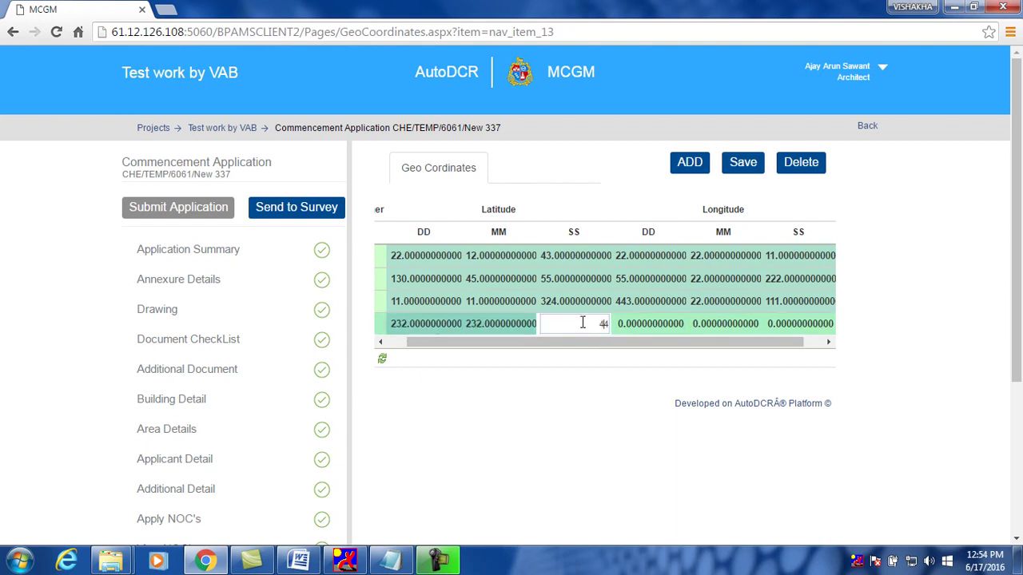
left_click(653, 329)
type("44")
left_click(740, 328)
type("33")
left_click(783, 325)
type("22")
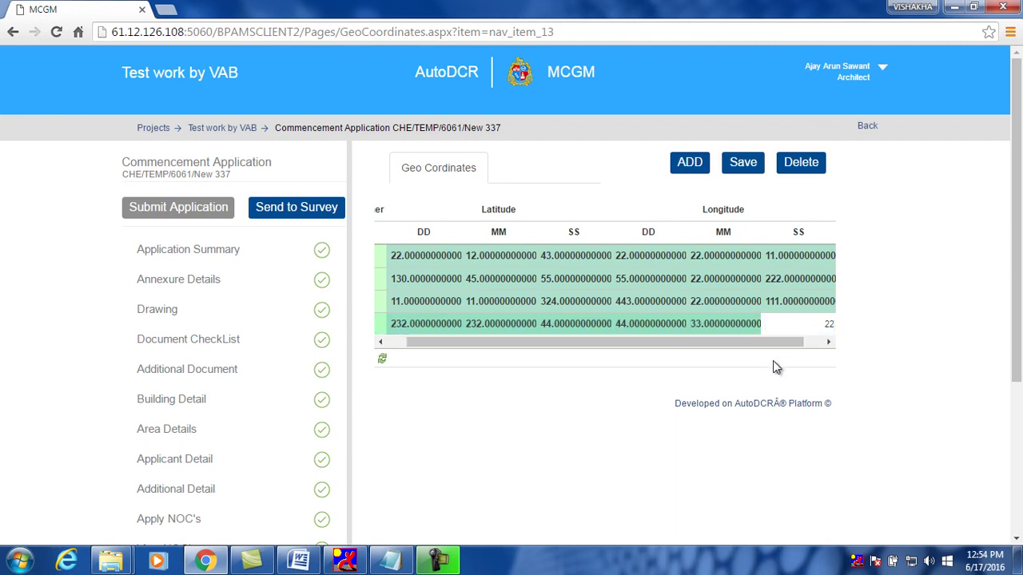
left_click(773, 360)
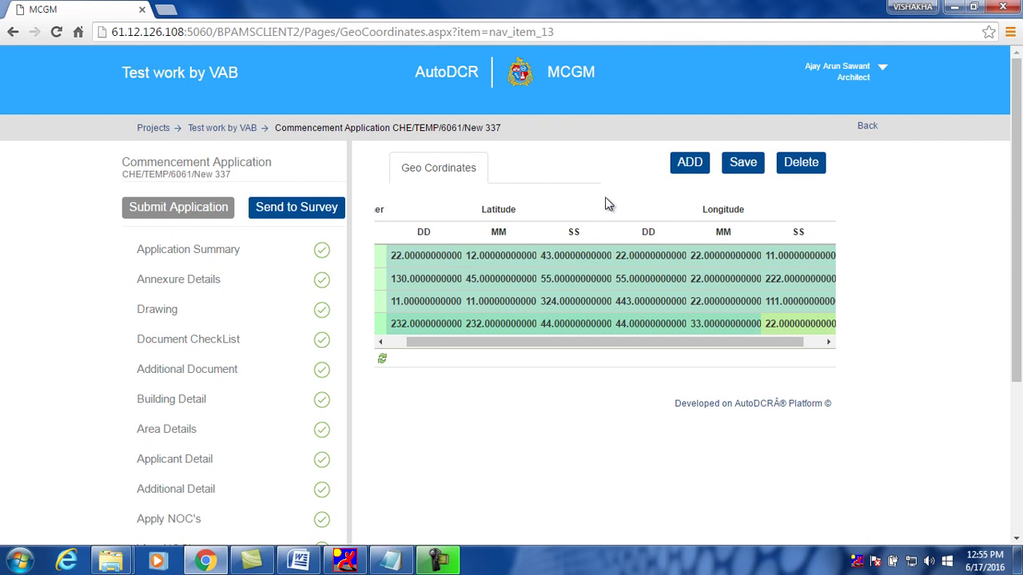
left_click(743, 164)
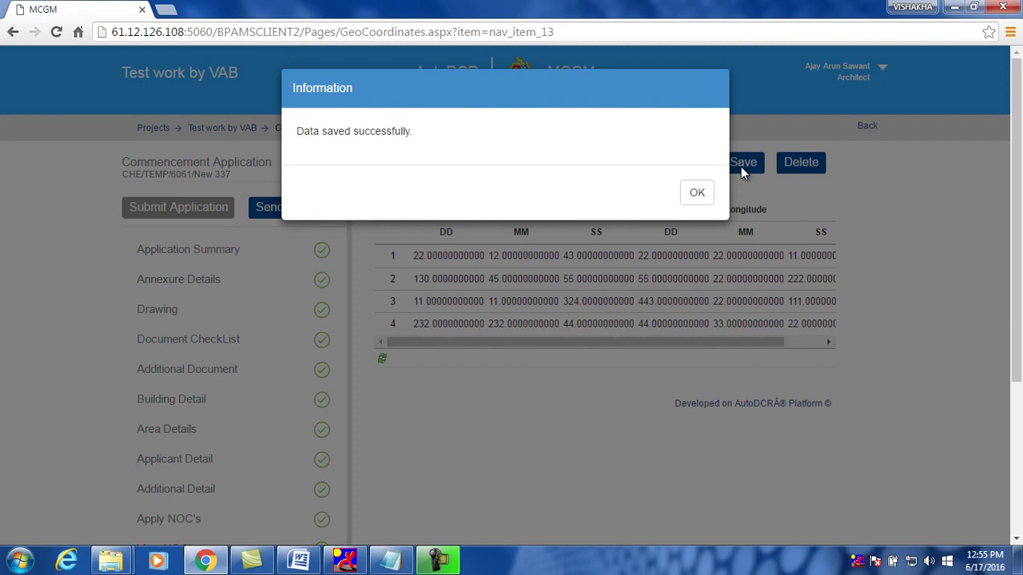
left_click(697, 195)
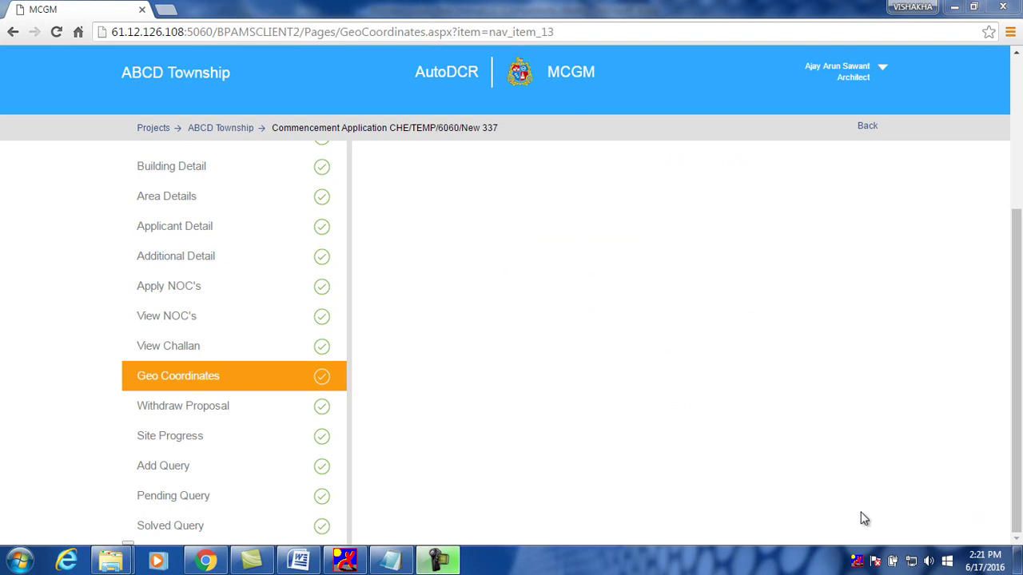
Review the Withdraw Proposal page showing current process Survey and proposal status Reject
left_click(274, 408)
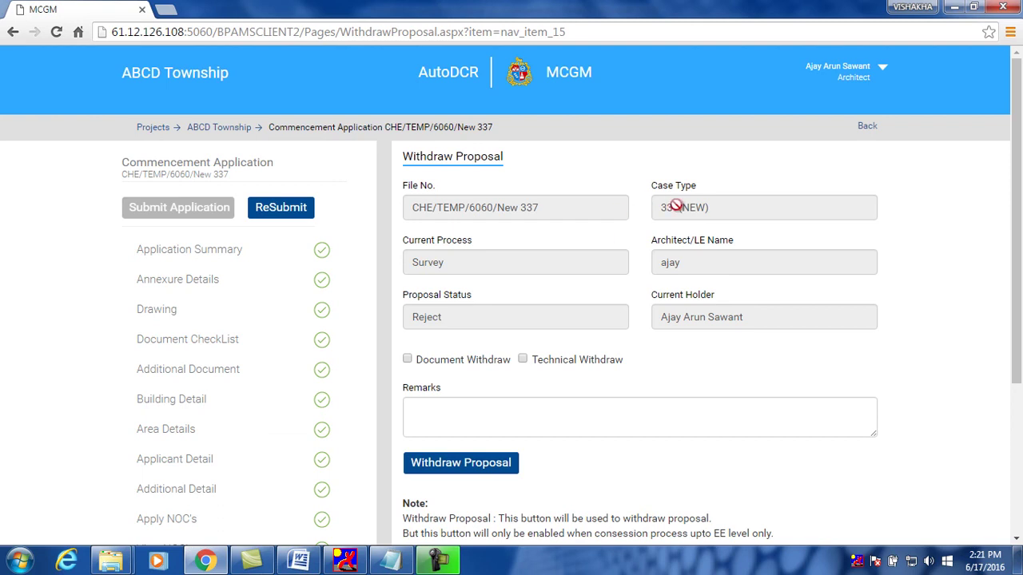
scroll(712, 289, "down", 1)
scroll(712, 289, "down", 1)
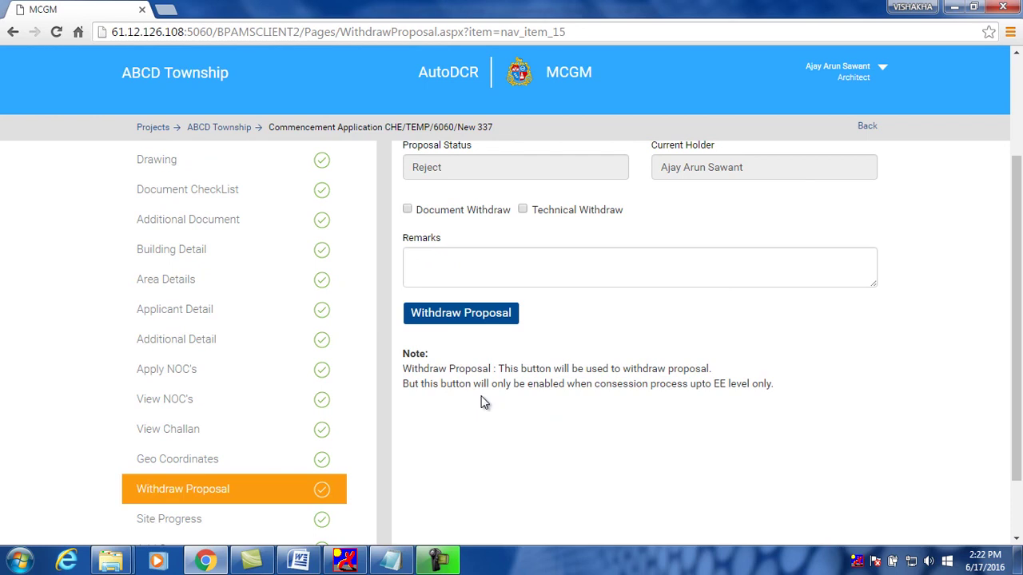
scroll(483, 402, "down", 1)
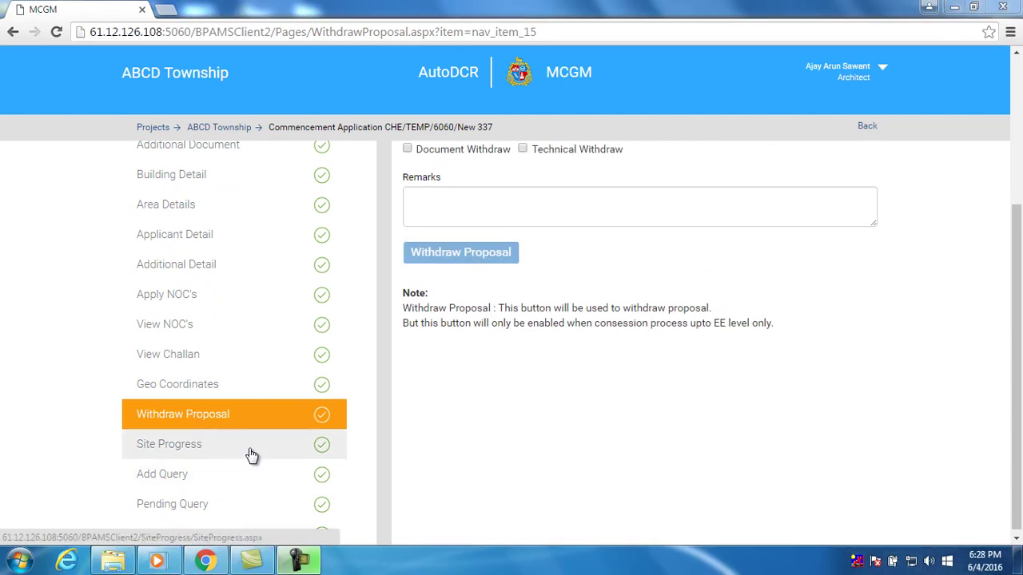
left_click(252, 454)
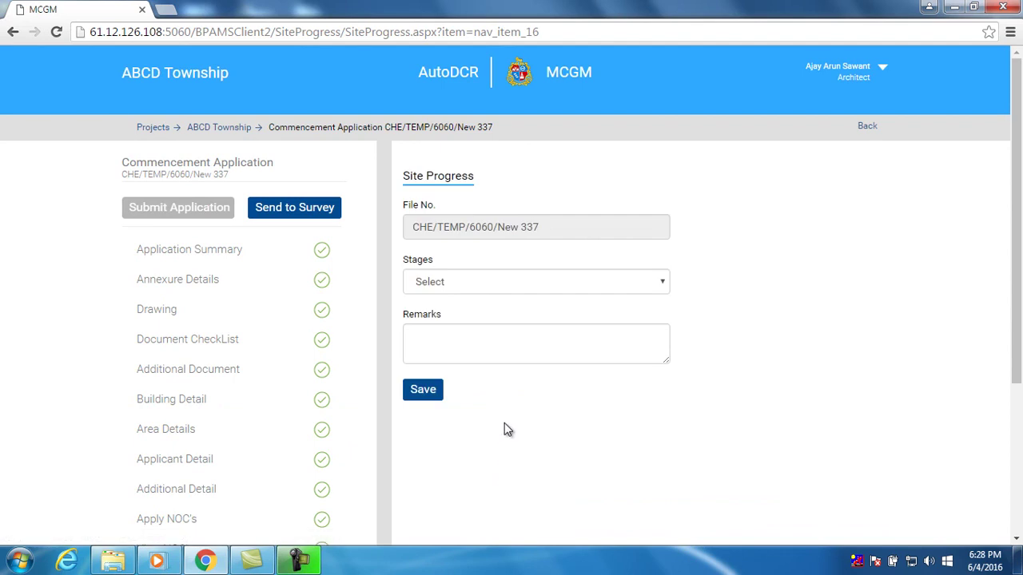
Try saving a site progress entry without a stage and dismiss the missing-stage warning
left_click(527, 283)
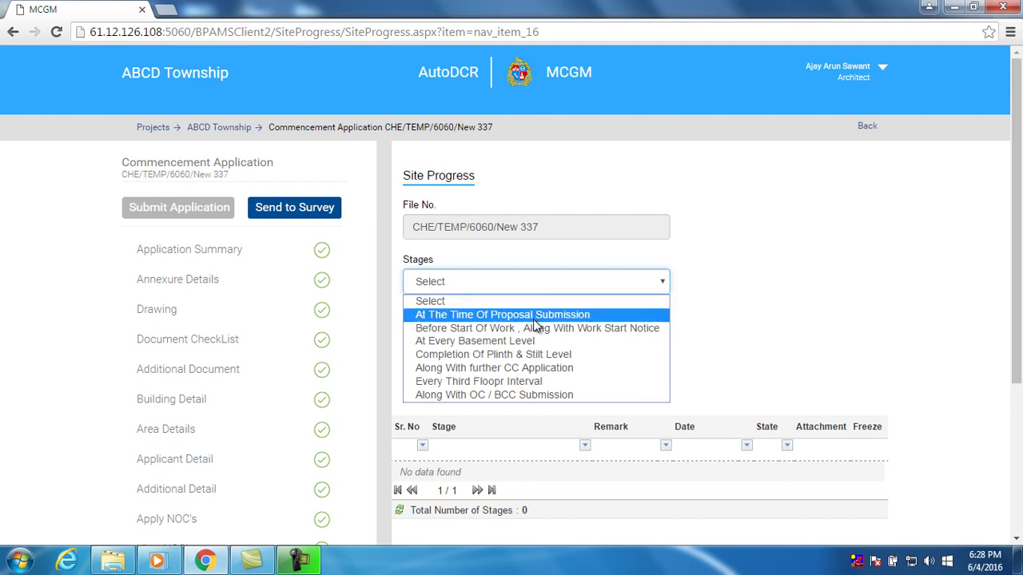
left_click(831, 328)
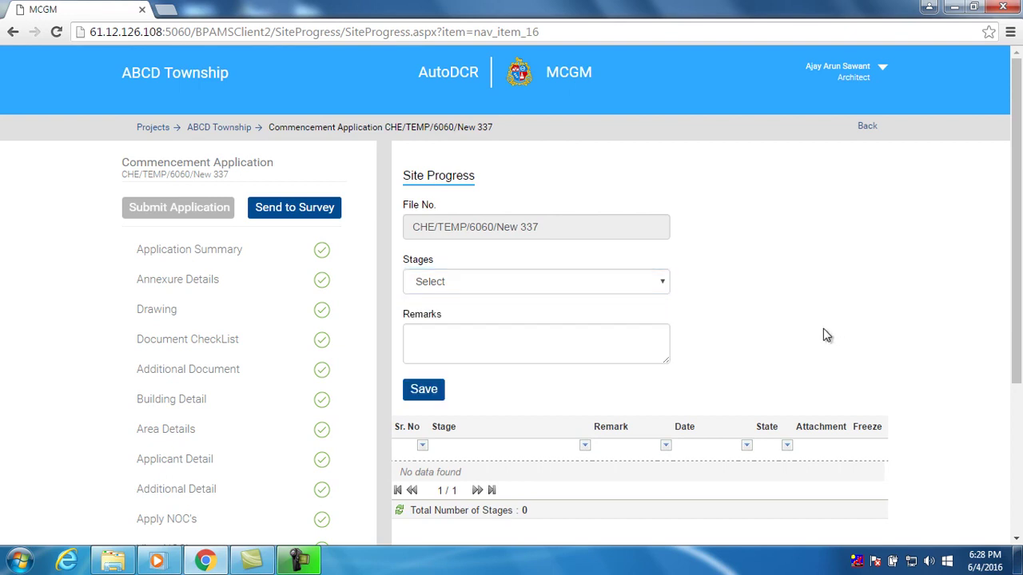
left_click(605, 354)
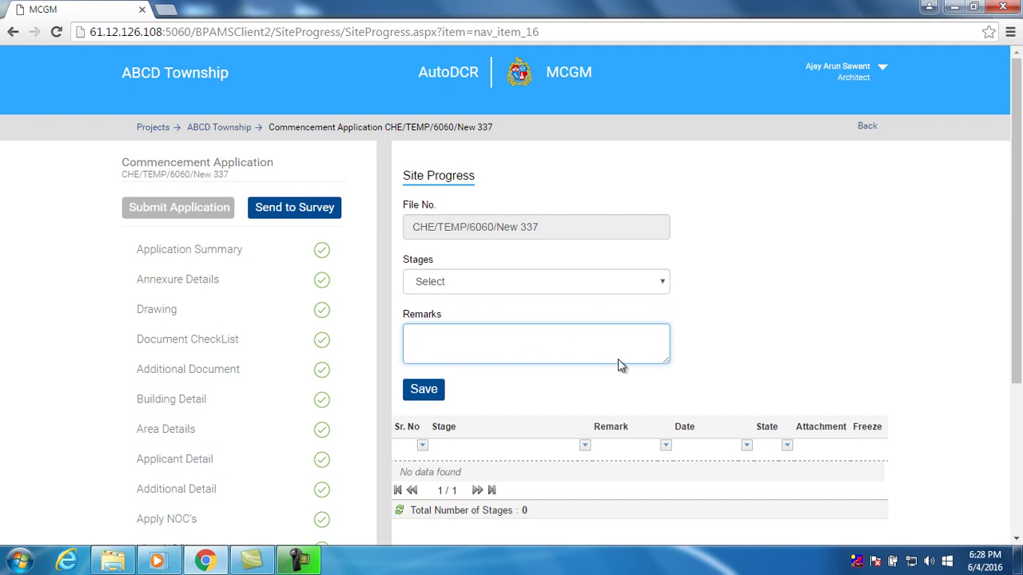
scroll(599, 358, "down", 3)
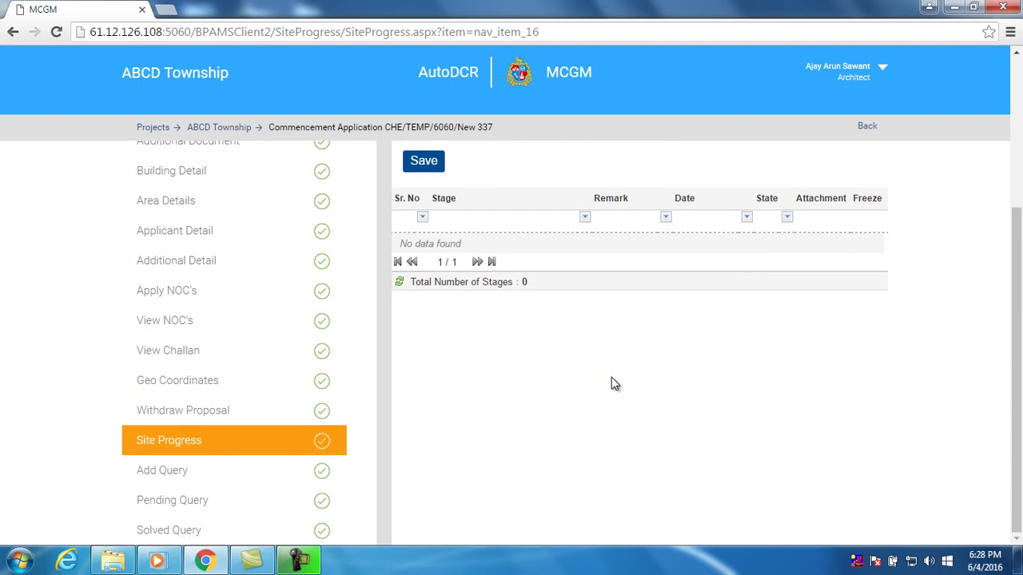
scroll(611, 377, "up", 1)
scroll(517, 299, "up", 1)
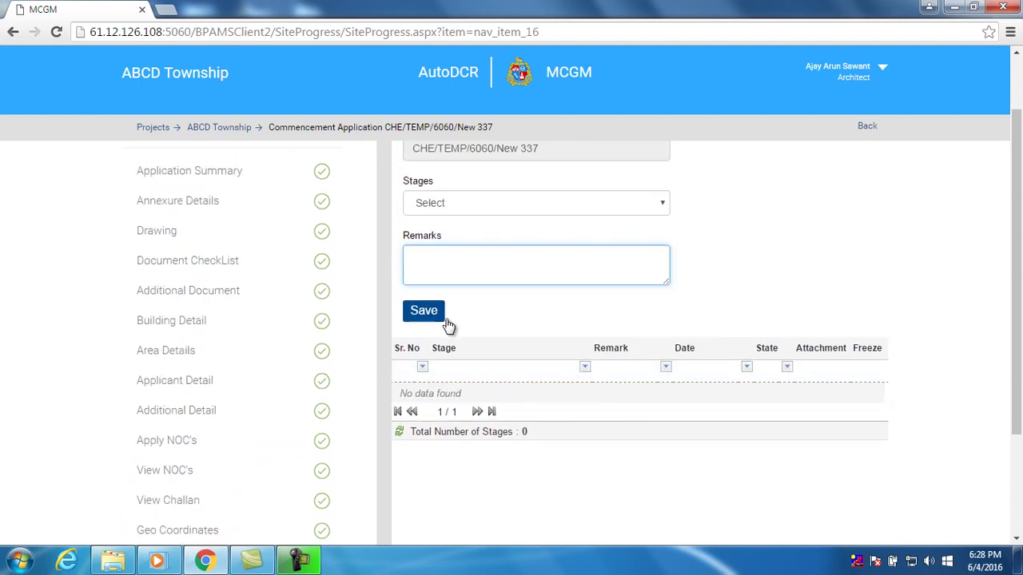
left_click(433, 313)
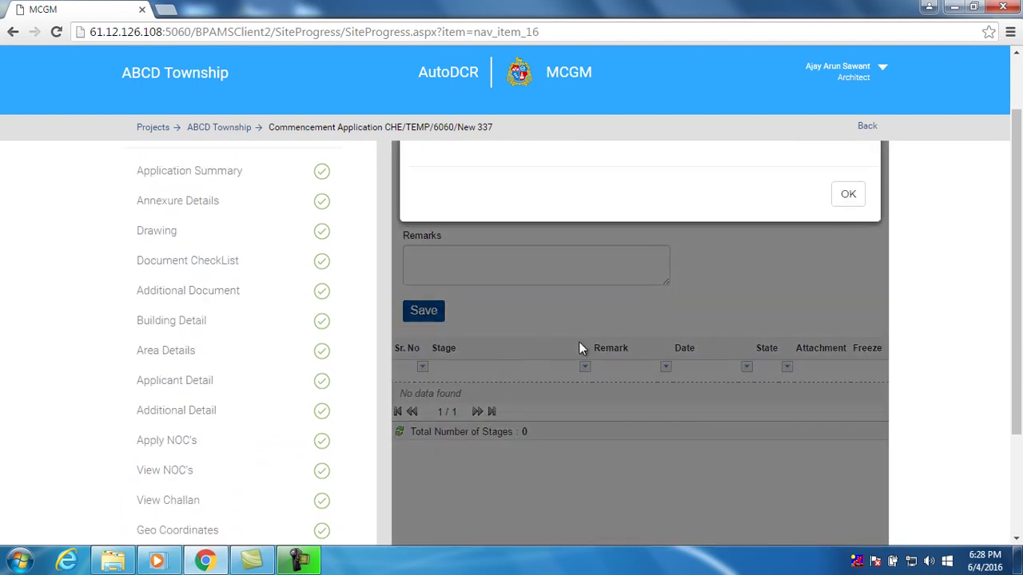
scroll(580, 348, "up", 1)
left_click(847, 273)
Save site progress stage At The Time Of Proposal Submission with remark 'work ok' as Draft
left_click(582, 282)
left_click(580, 313)
left_click(458, 350)
type("work")
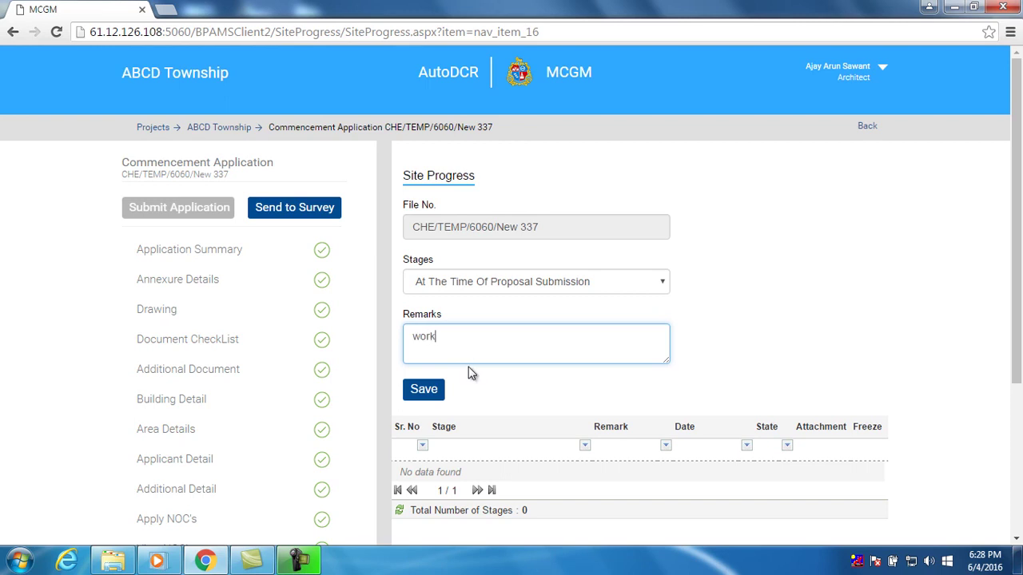
type(" ok.")
scroll(468, 394, "down", 2)
left_click(431, 248)
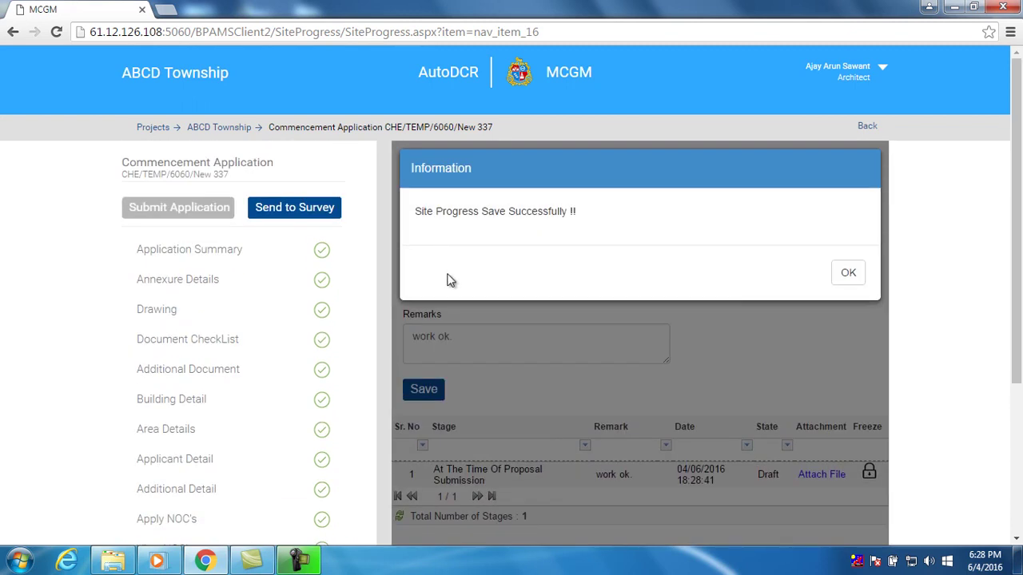
left_click(842, 275)
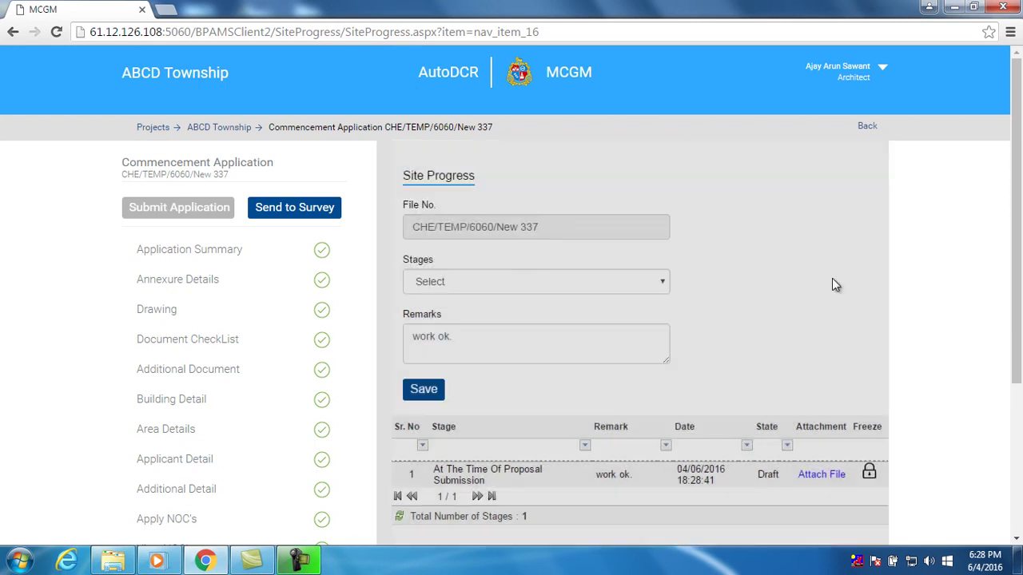
scroll(621, 363, "down", 3)
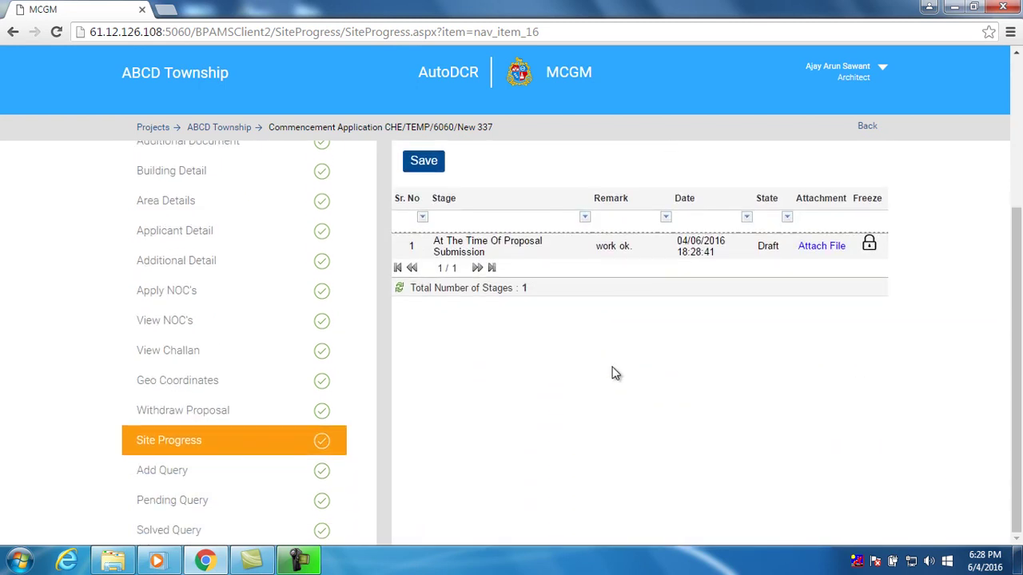
left_click(218, 477)
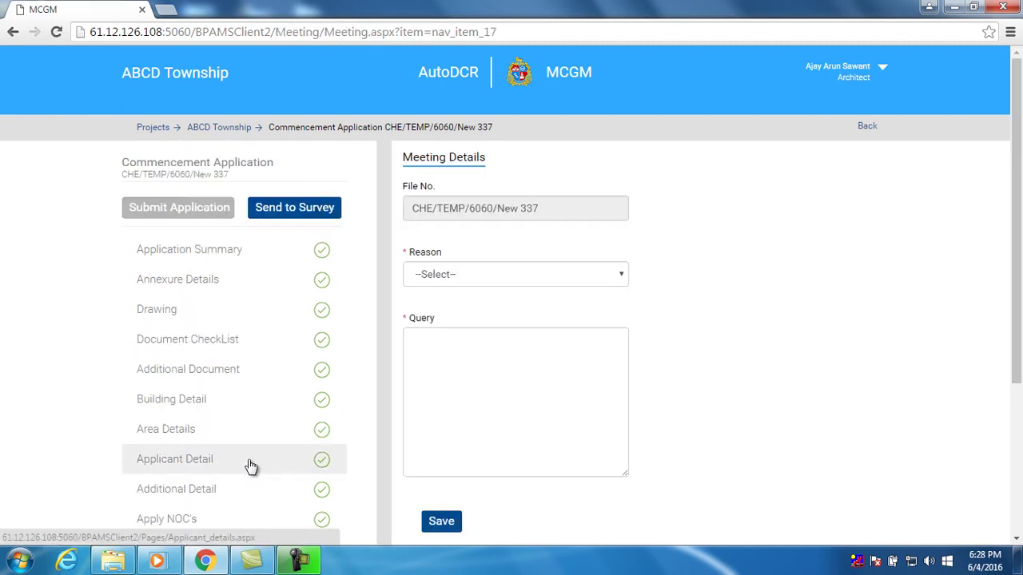
Save a query with reason Online_Submission and the text 'online payment error'
left_click(497, 277)
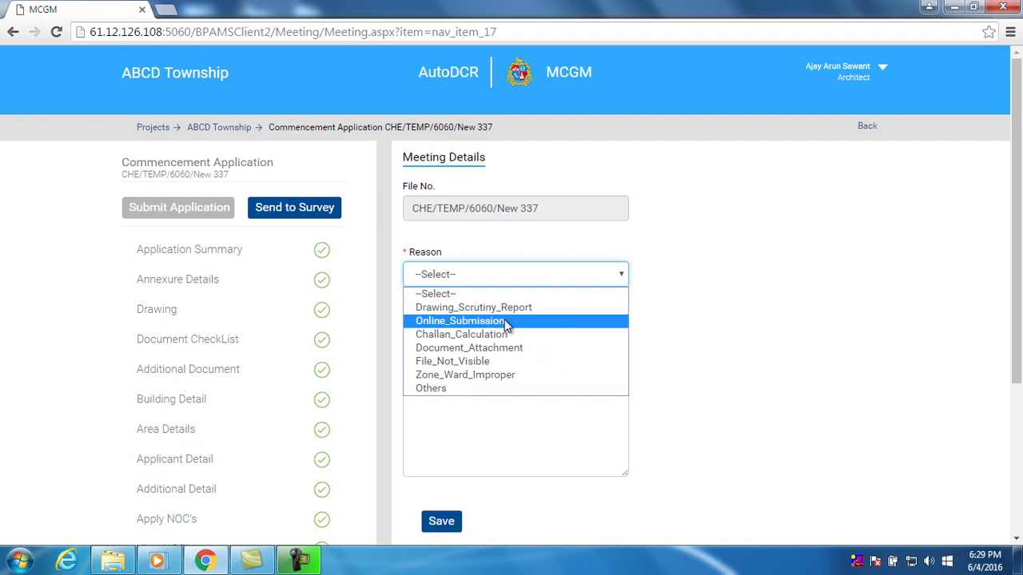
key("Up")
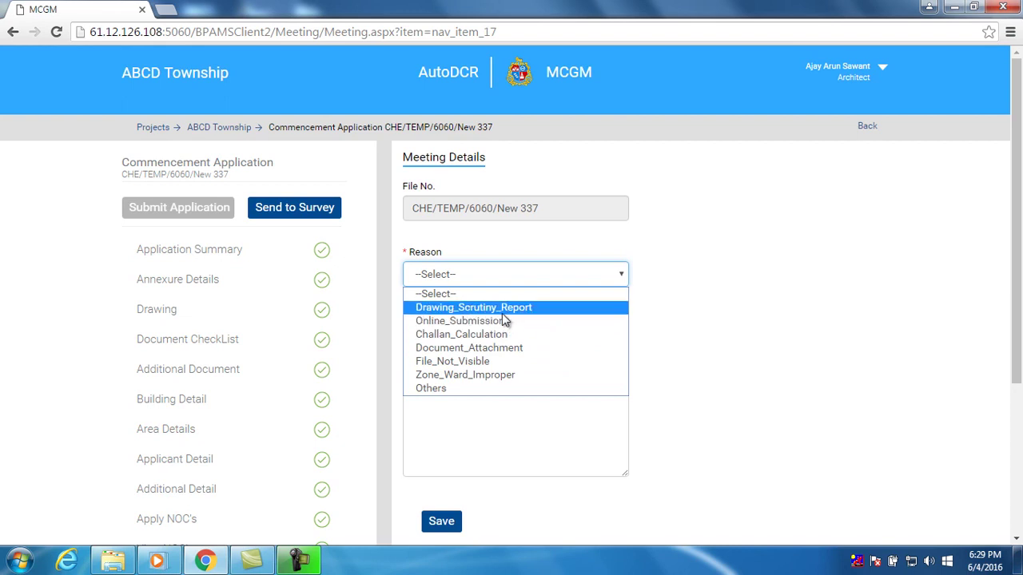
left_click(503, 320)
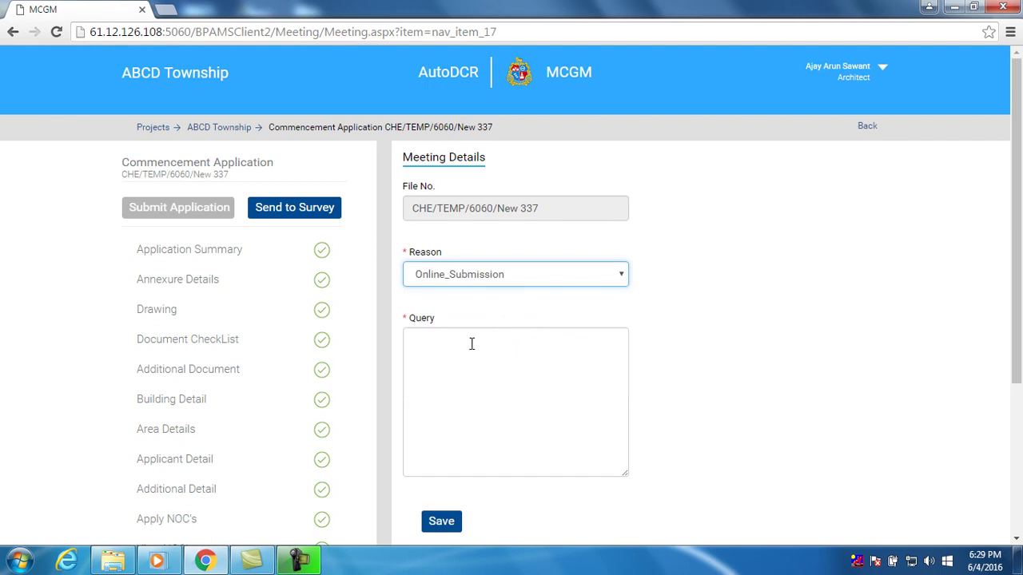
left_click(470, 343)
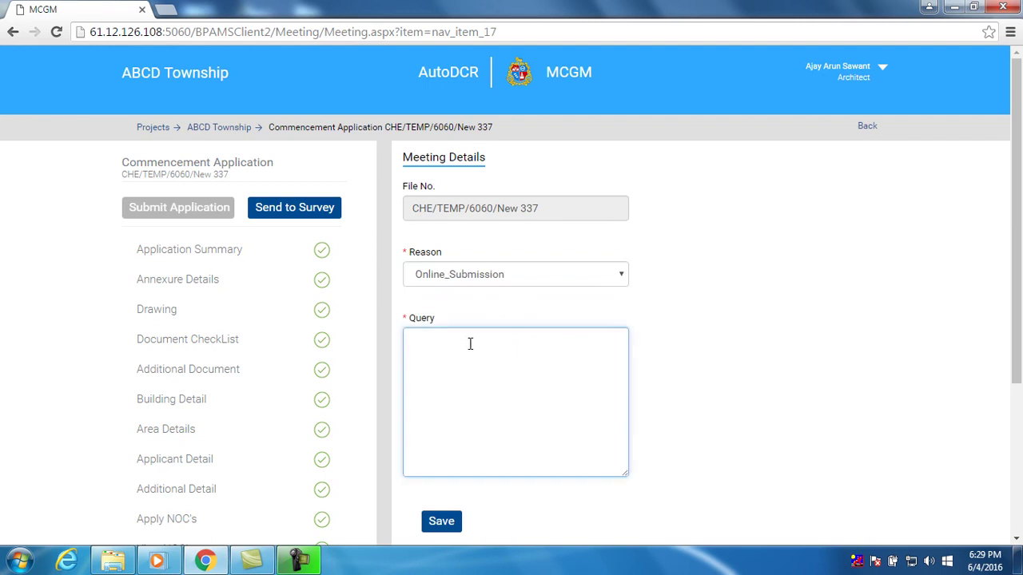
type("online payment error")
scroll(471, 388, "down", 1)
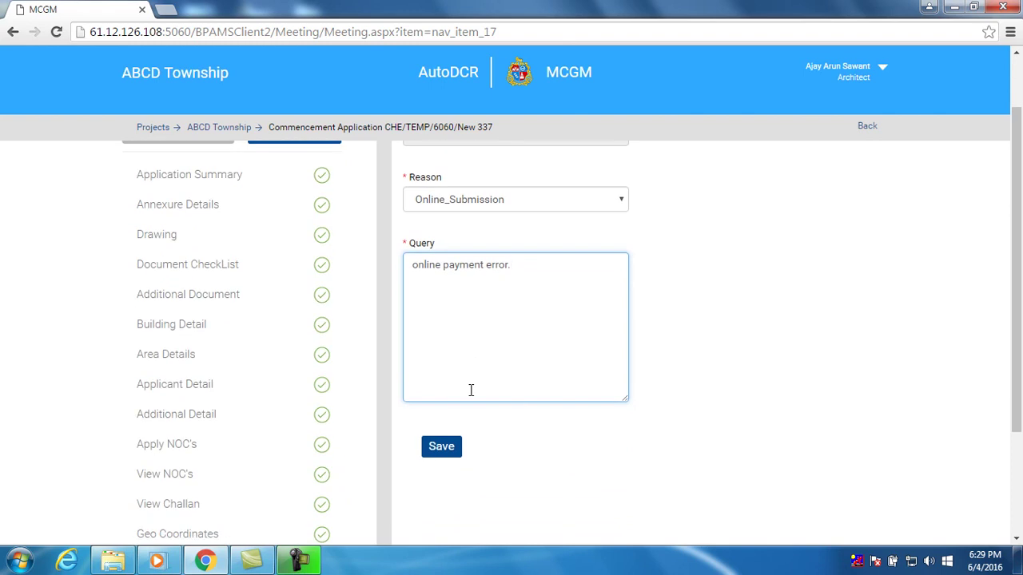
left_click(450, 452)
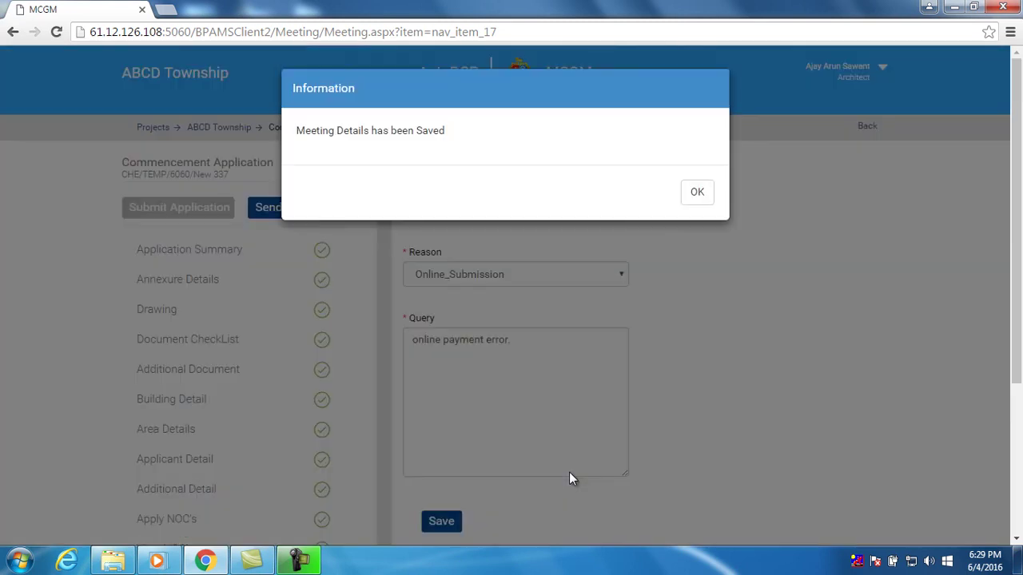
left_click(697, 194)
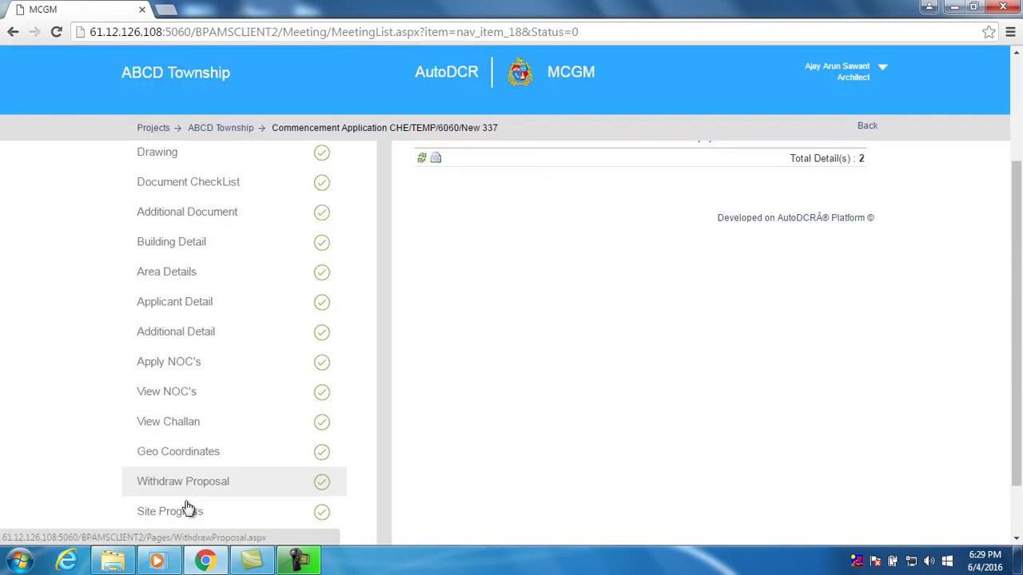
scroll(187, 509, "down", 2)
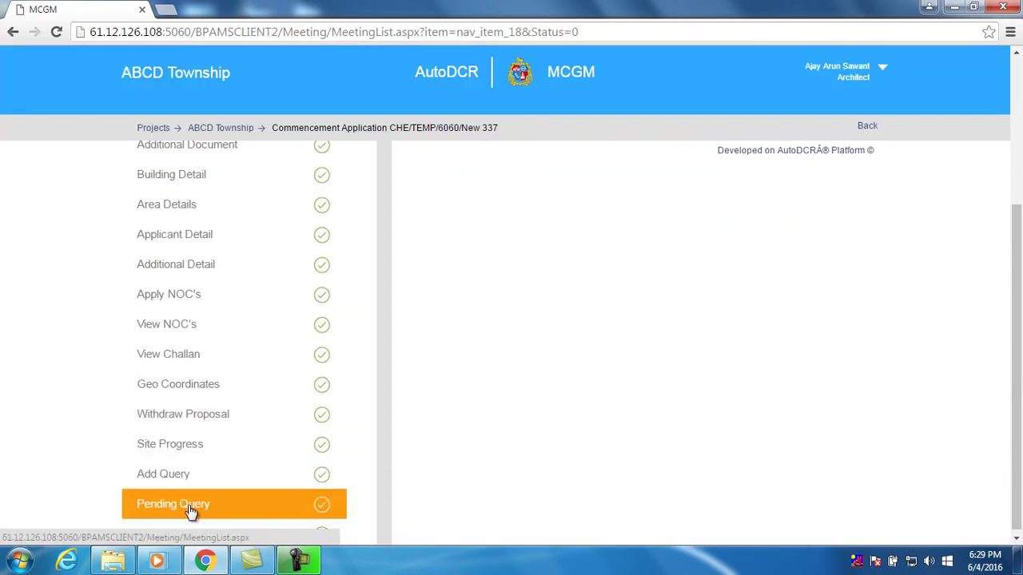
scroll(419, 479, "up", 3)
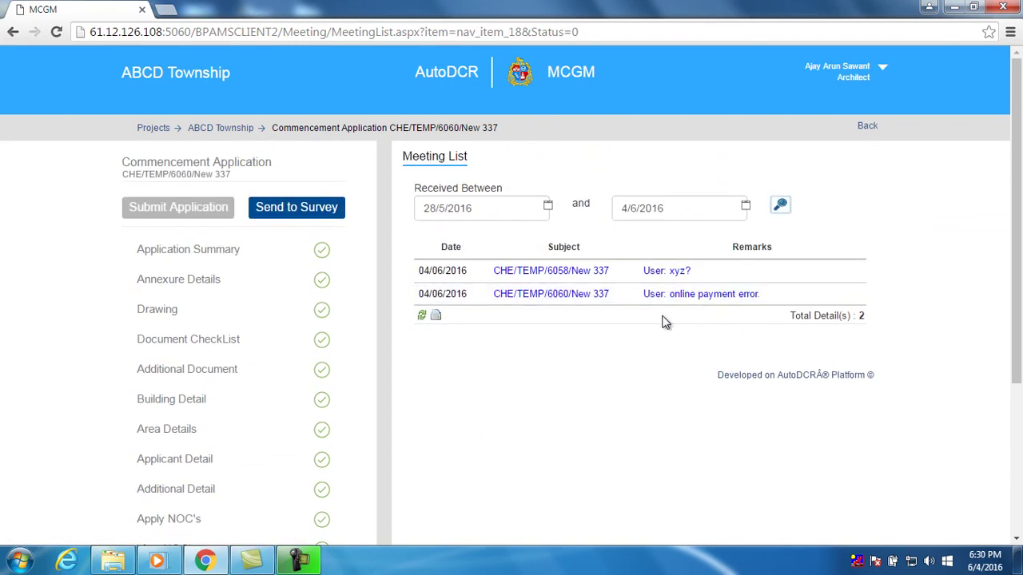
left_click(588, 271)
scroll(591, 284, "down", 3)
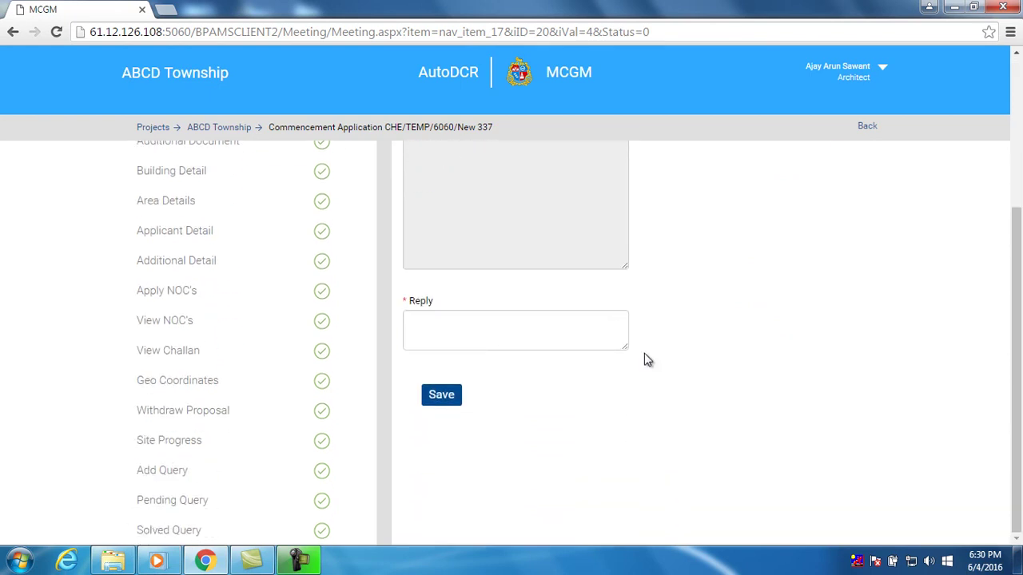
left_click(232, 508)
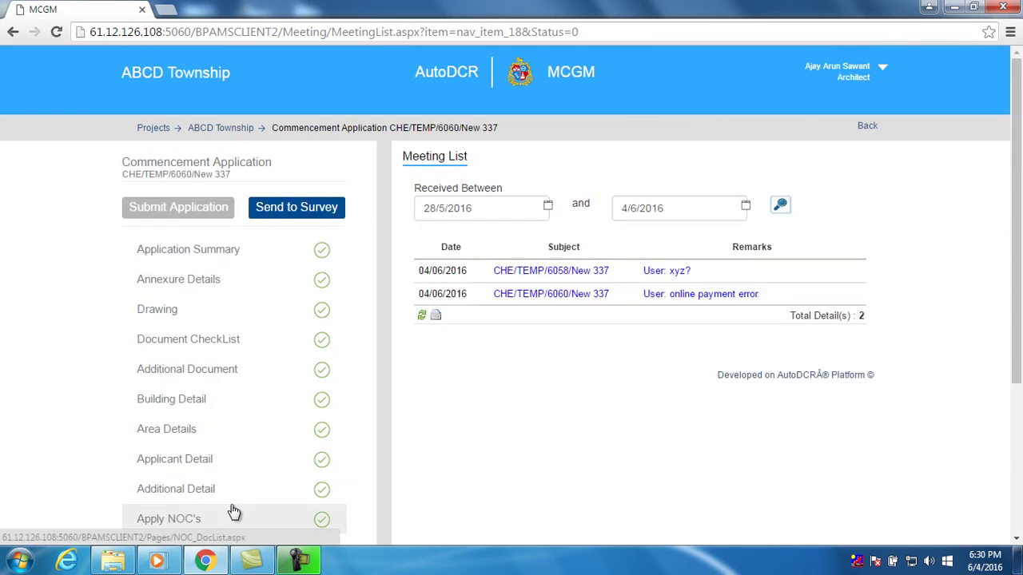
scroll(418, 471, "down", 2)
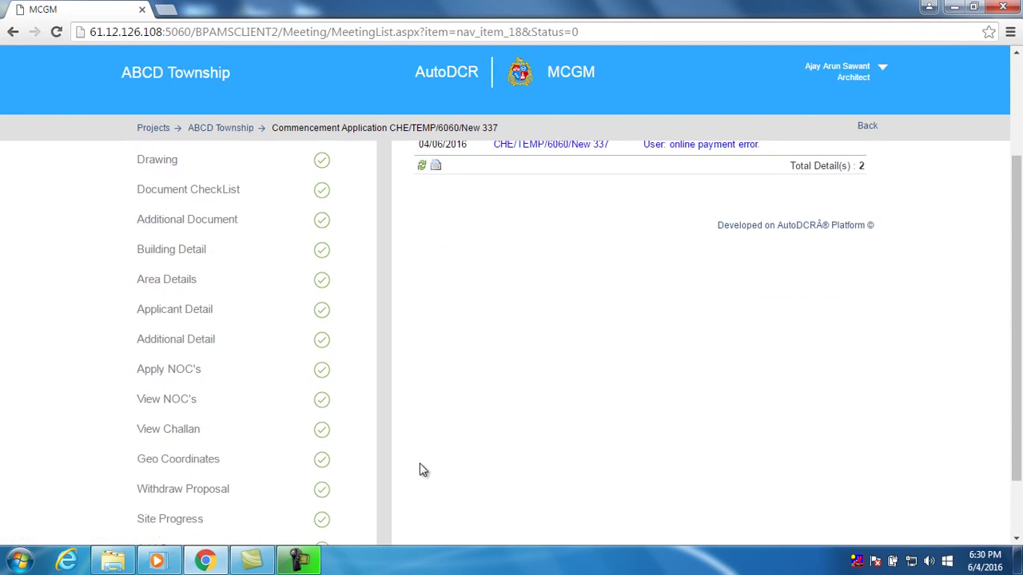
scroll(422, 460, "down", 1)
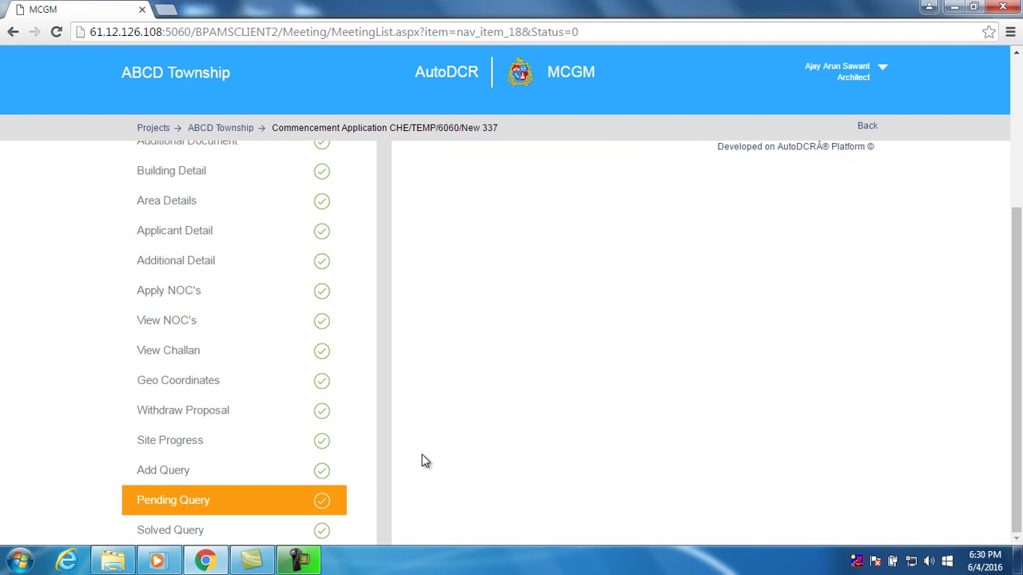
Open the Solved Query list, empty for 10/6/2016–17/6/2016
left_click(186, 531)
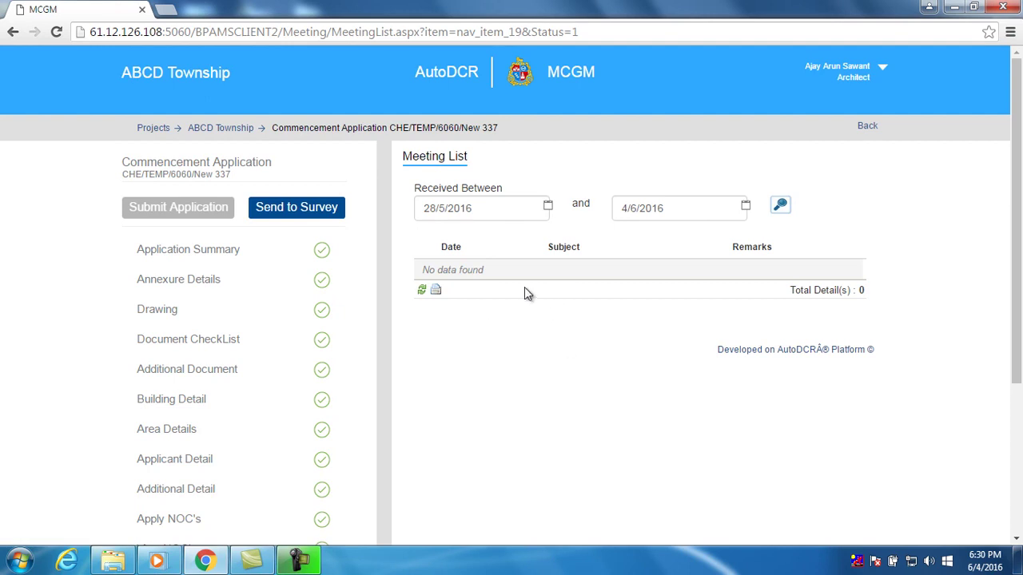
scroll(530, 296, "down", 3)
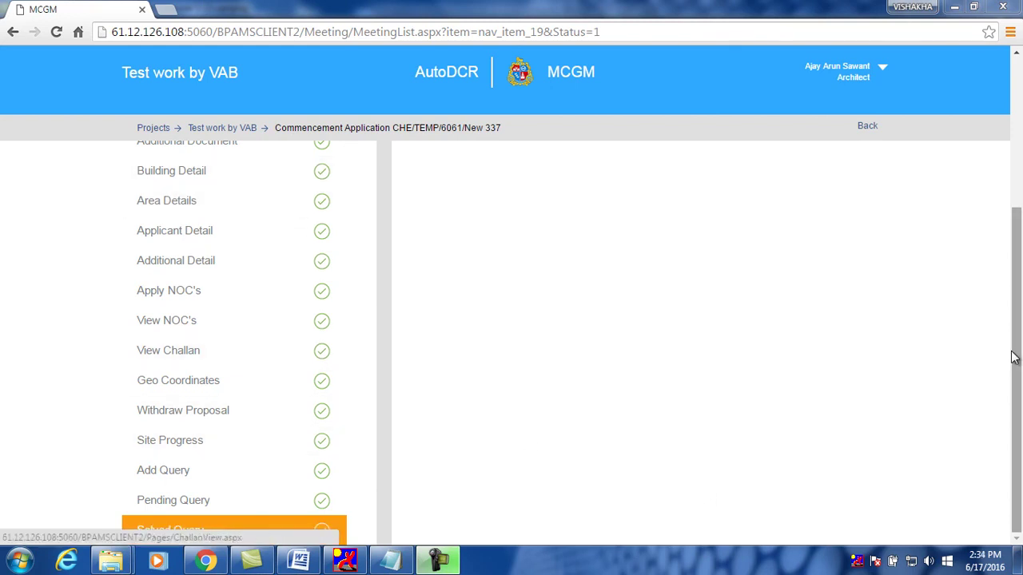
left_click_drag(1016, 359, 1020, 200)
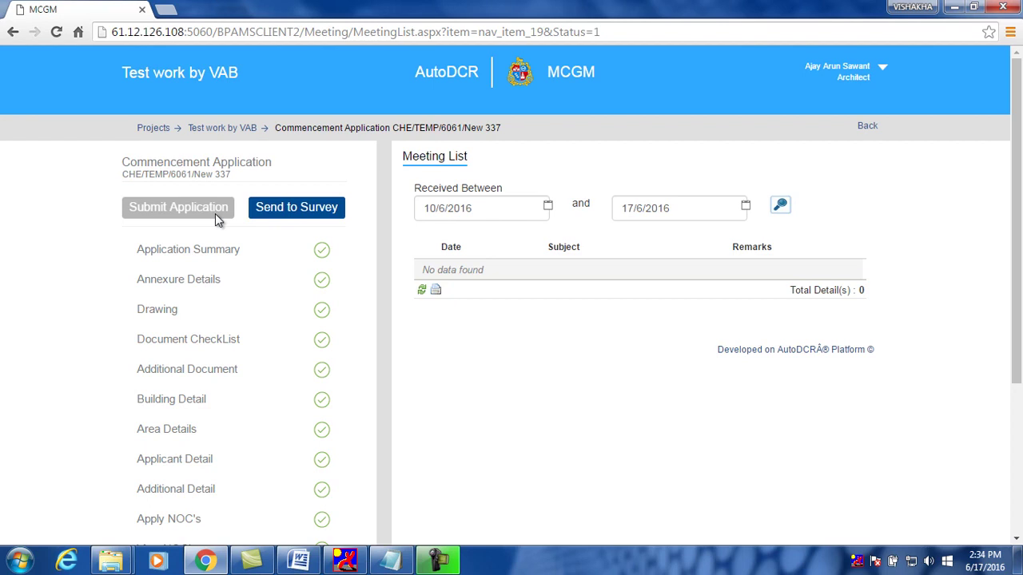
Send the ABCD Township commencement application to the survey department
left_click(290, 221)
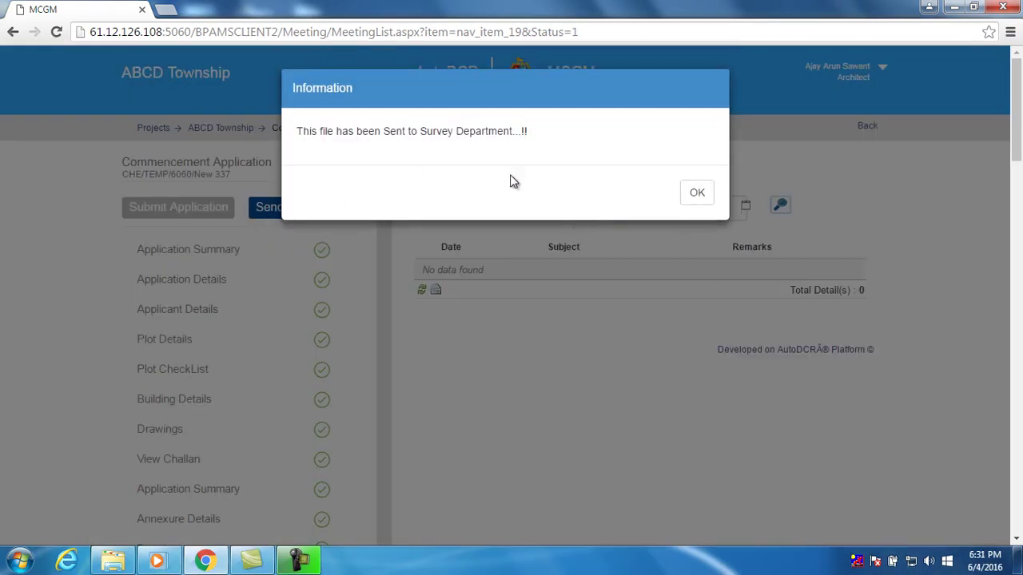
left_click(697, 195)
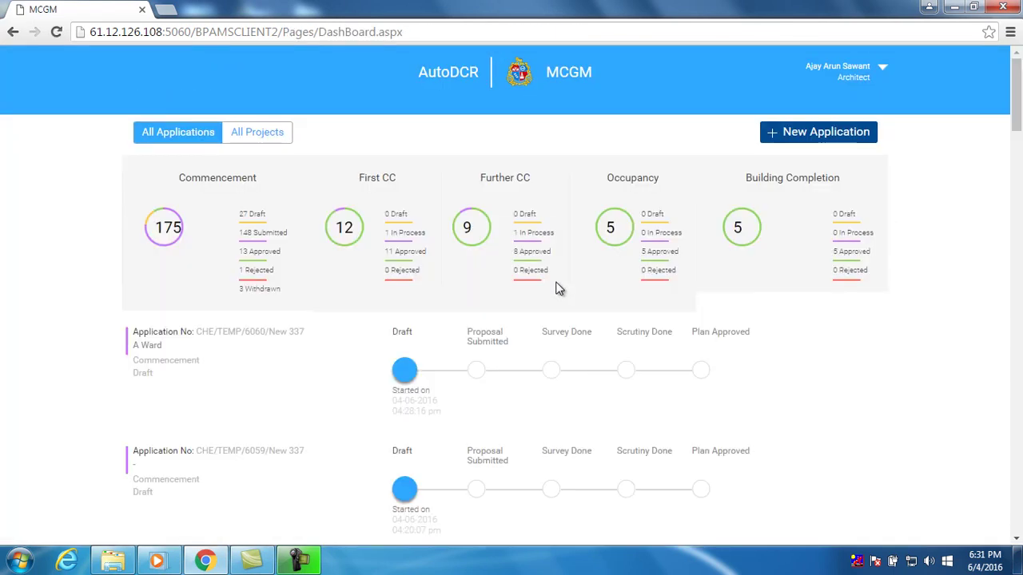
scroll(559, 289, "down", 10)
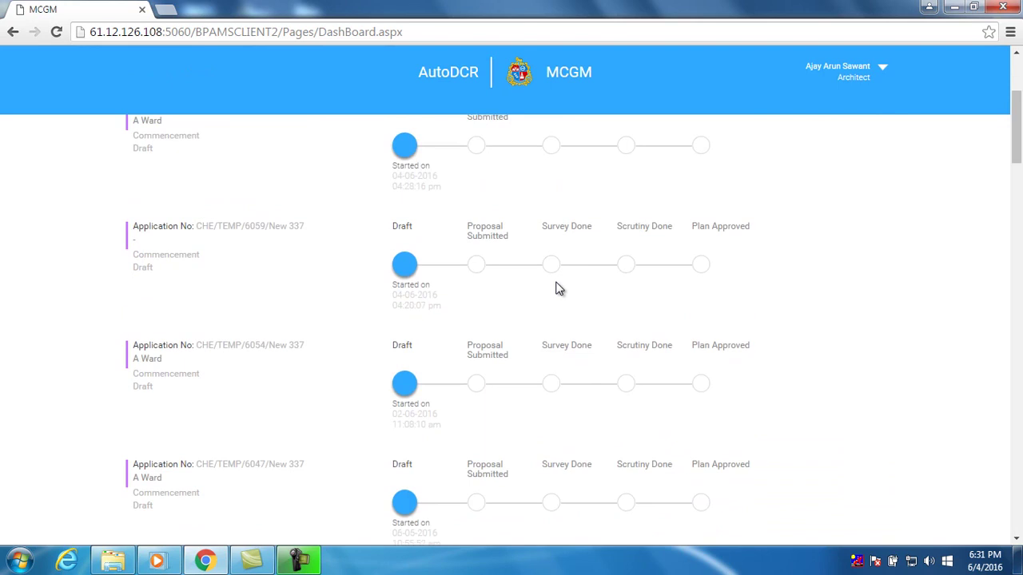
scroll(560, 289, "up", 5)
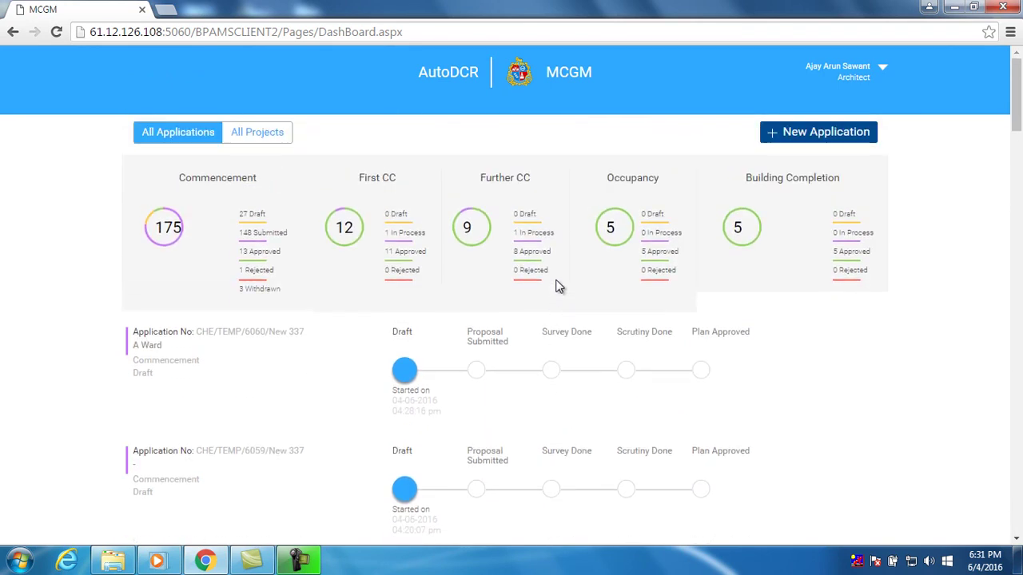
Filter the dashboard to the 27 Commencement drafts and open CHE/TEMP/6060/New 337
left_click(256, 219)
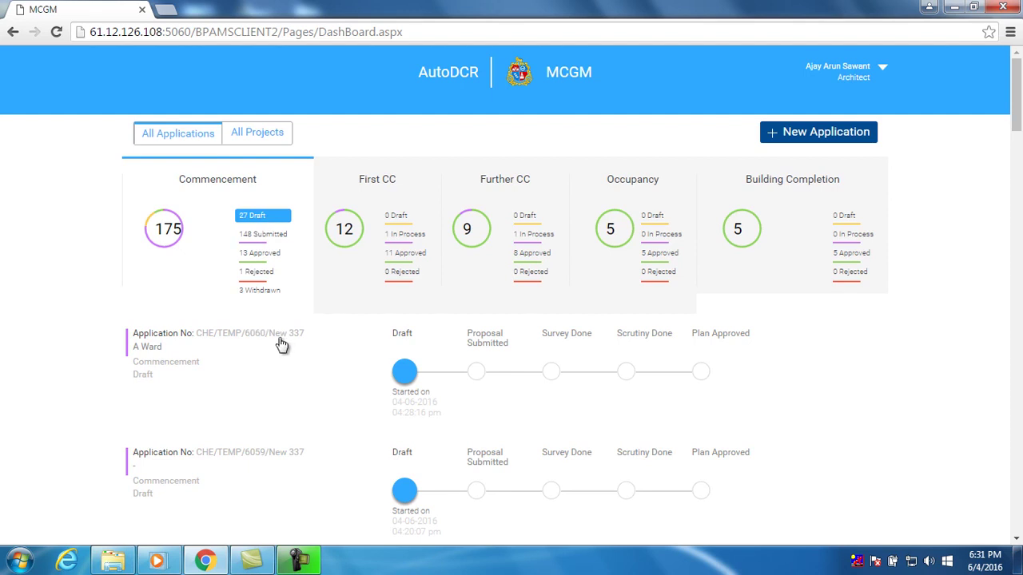
scroll(282, 346, "down", 1)
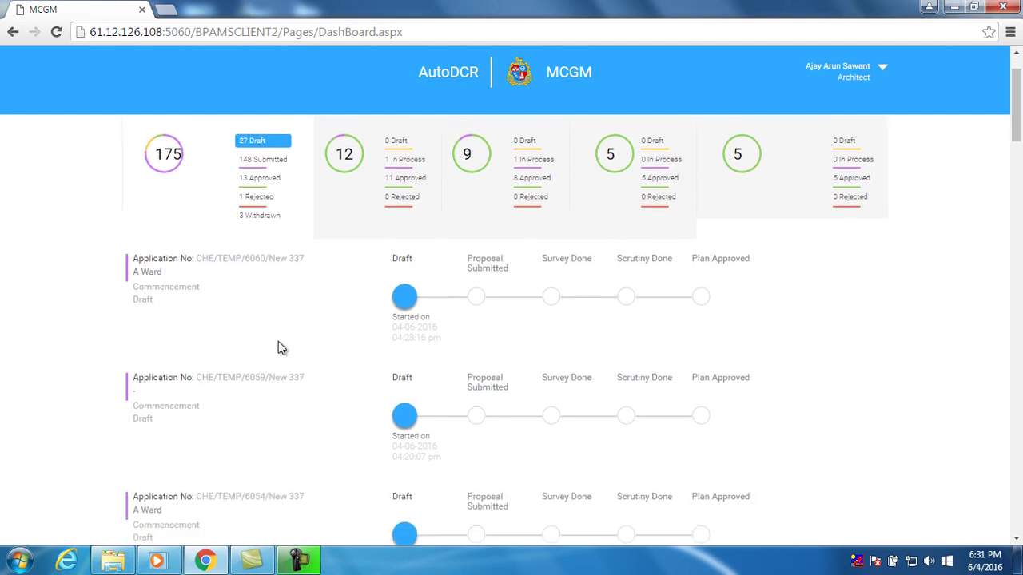
left_click(263, 266)
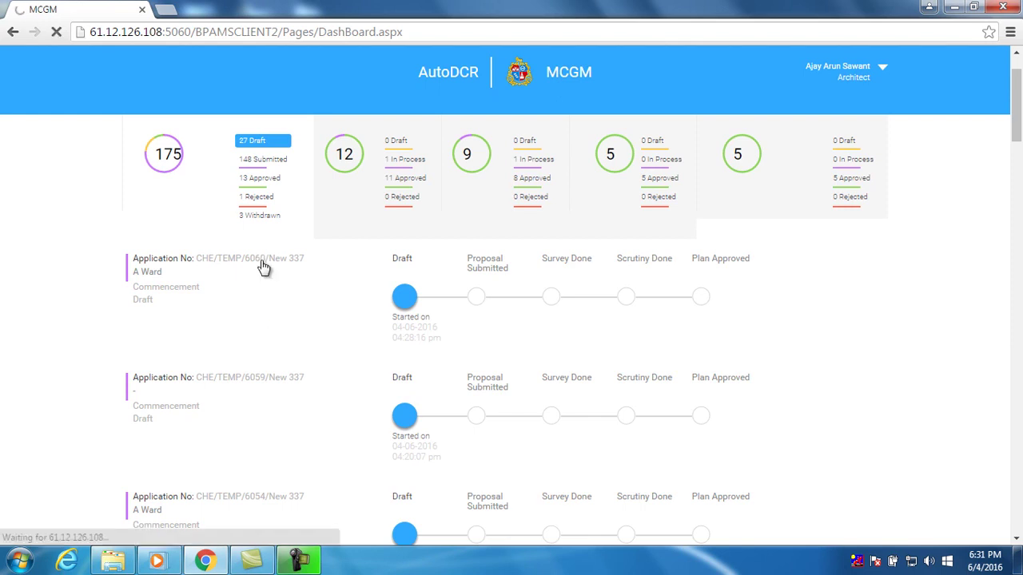
Submit commencement proposal CHE/TEMP/6060 from its Application Summary and confirm it
scroll(379, 286, "down", 2)
scroll(379, 286, "down", 2)
scroll(379, 286, "up", 3)
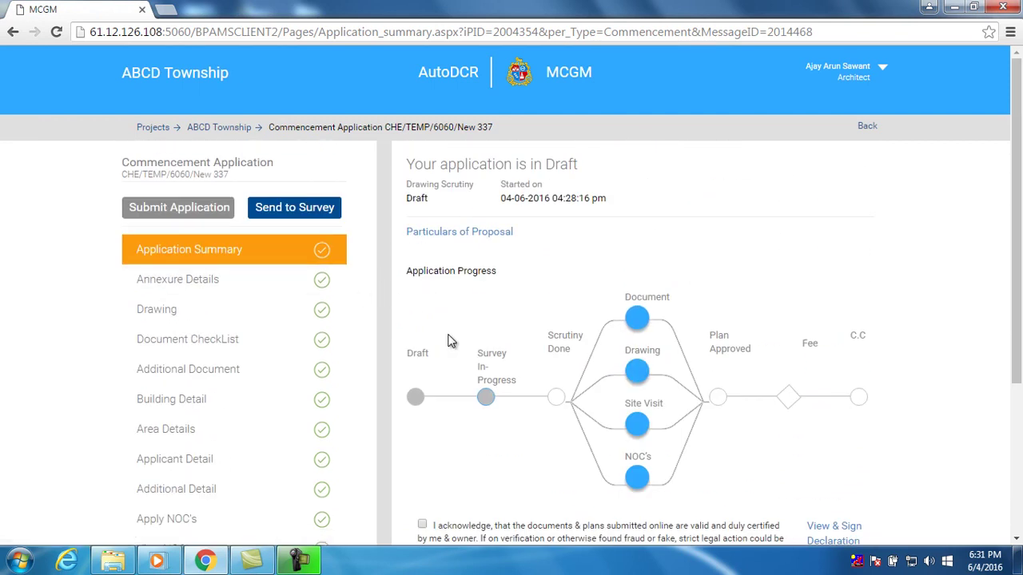
scroll(391, 335, "down", 1)
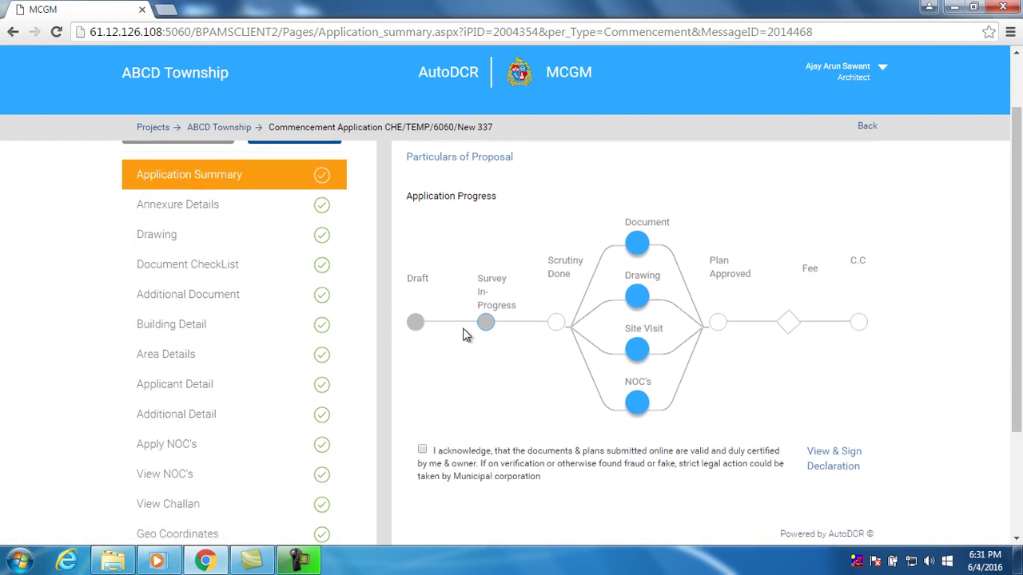
scroll(489, 333, "up", 1)
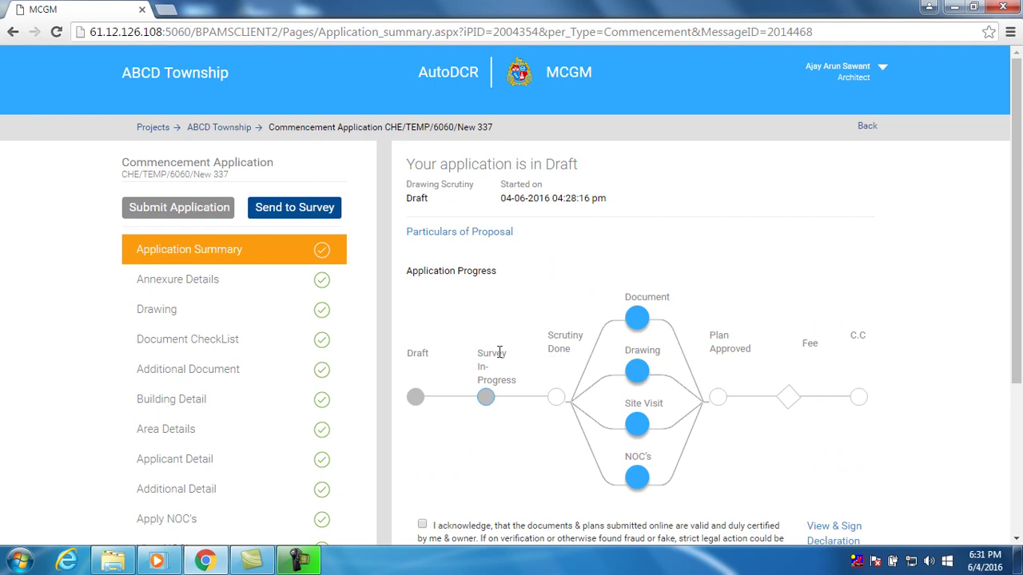
scroll(498, 351, "down", 1)
scroll(512, 354, "down", 1)
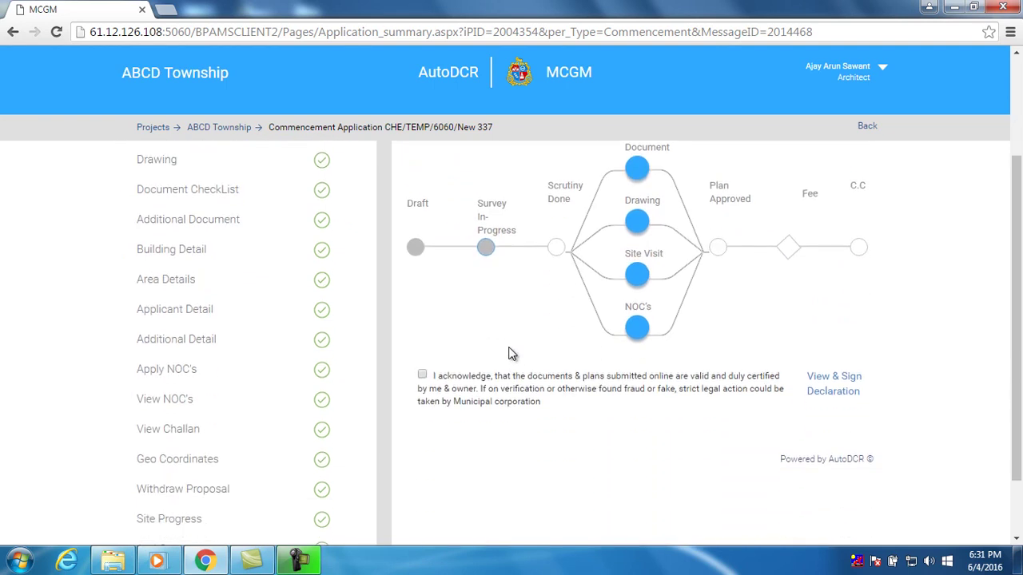
scroll(508, 344, "up", 1)
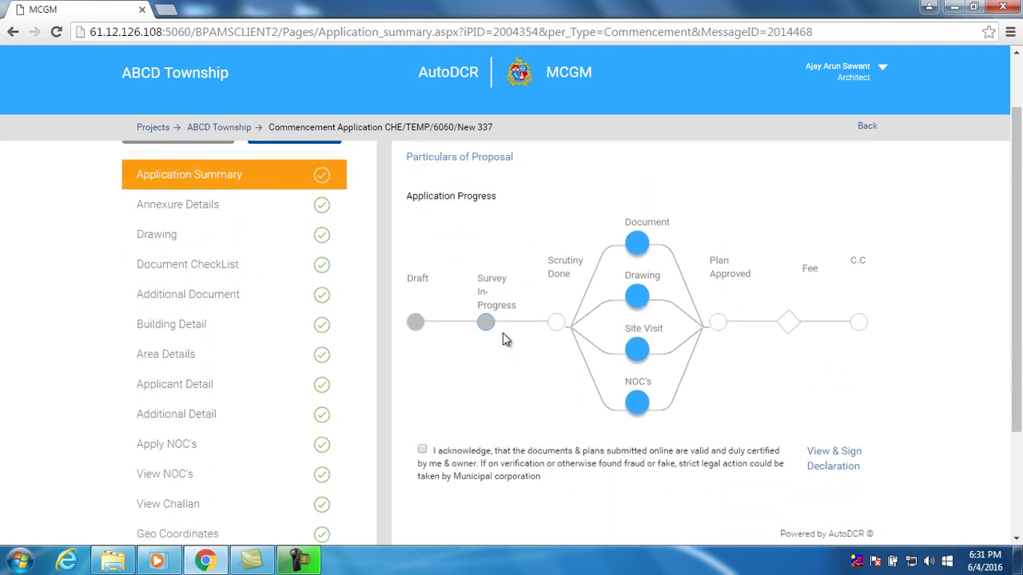
scroll(489, 334, "up", 1)
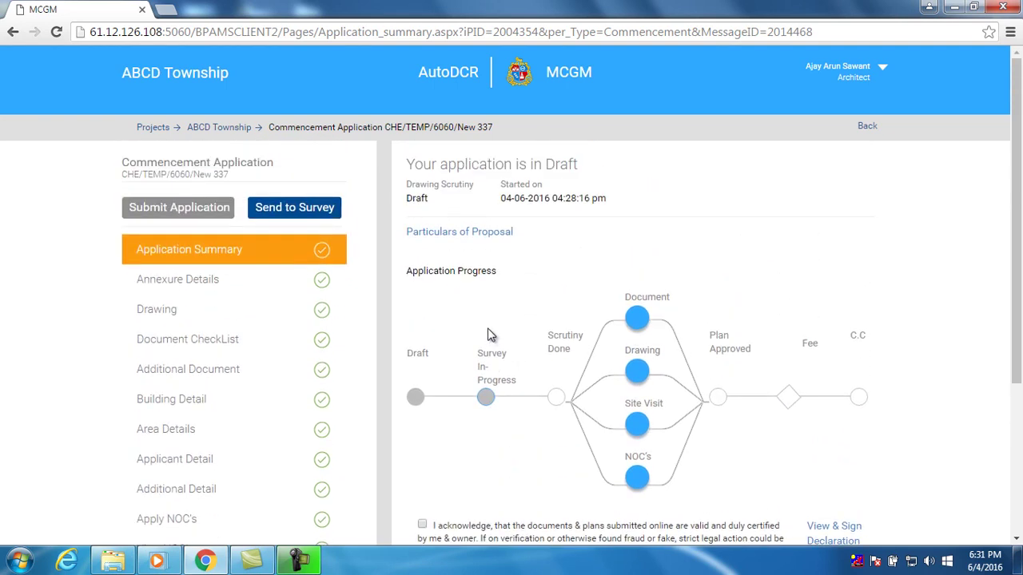
left_click(202, 216)
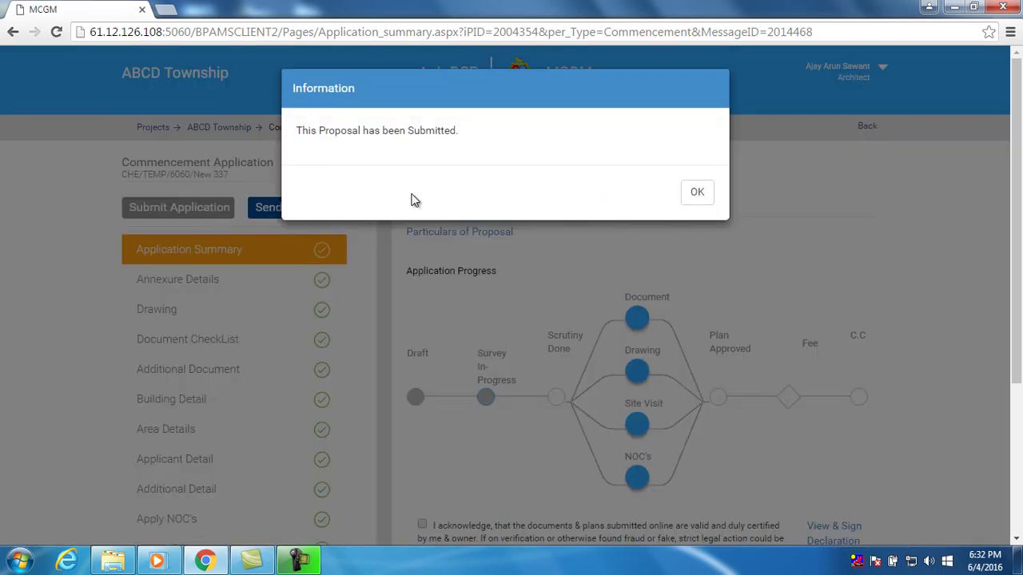
left_click(695, 196)
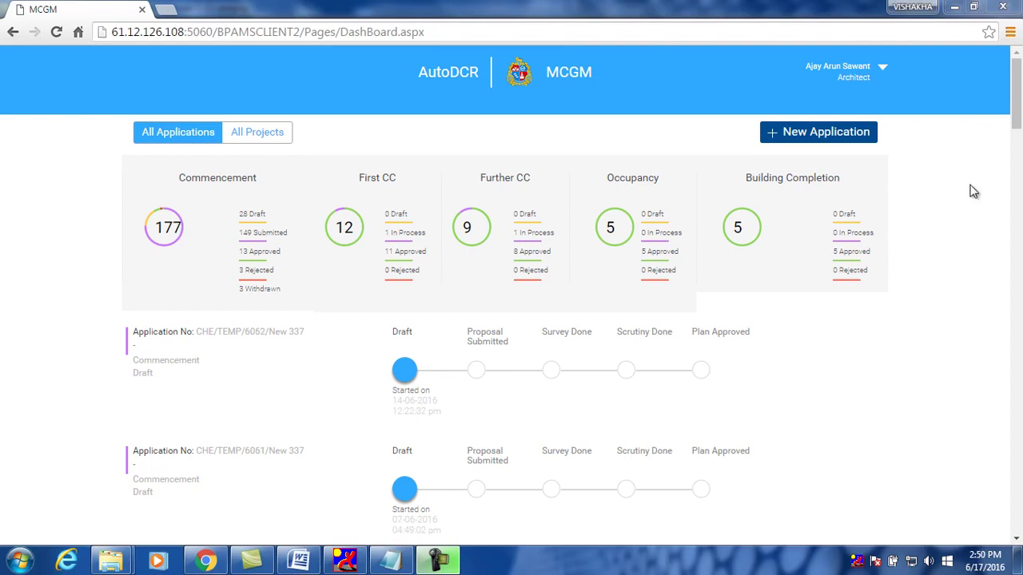
Open the architect's Profile from the user menu and save the details
left_click(883, 70)
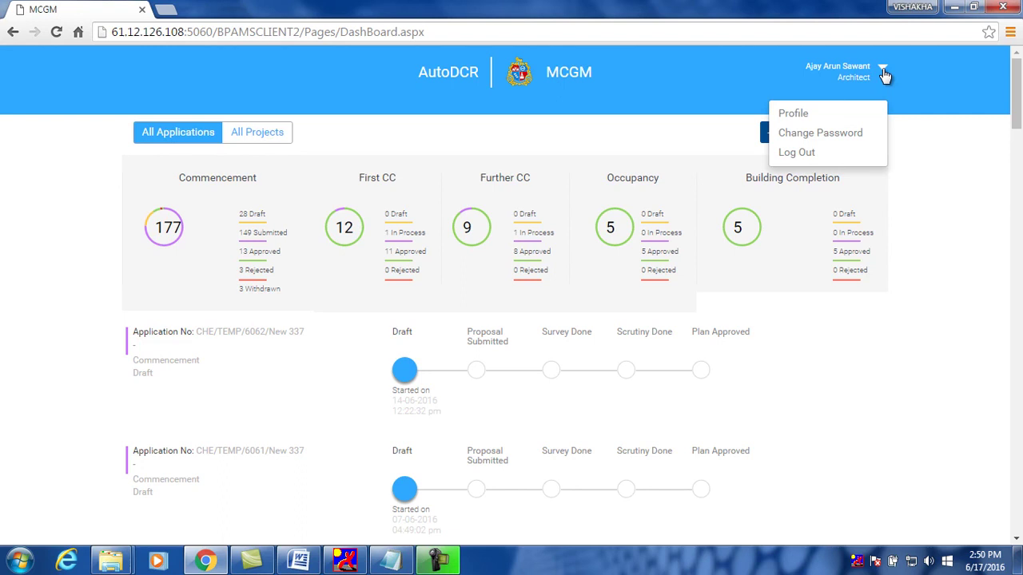
left_click(822, 114)
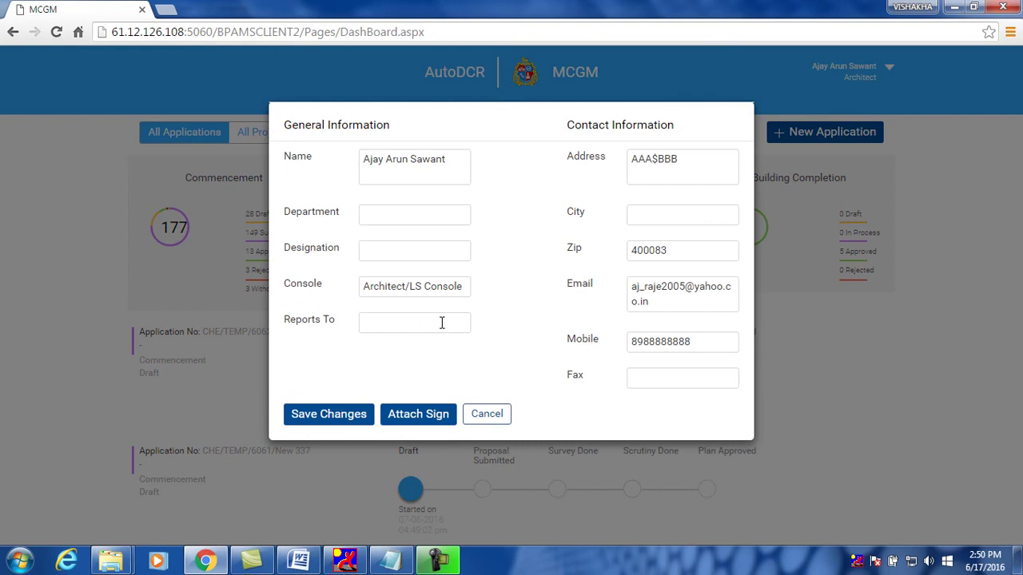
left_click(340, 421)
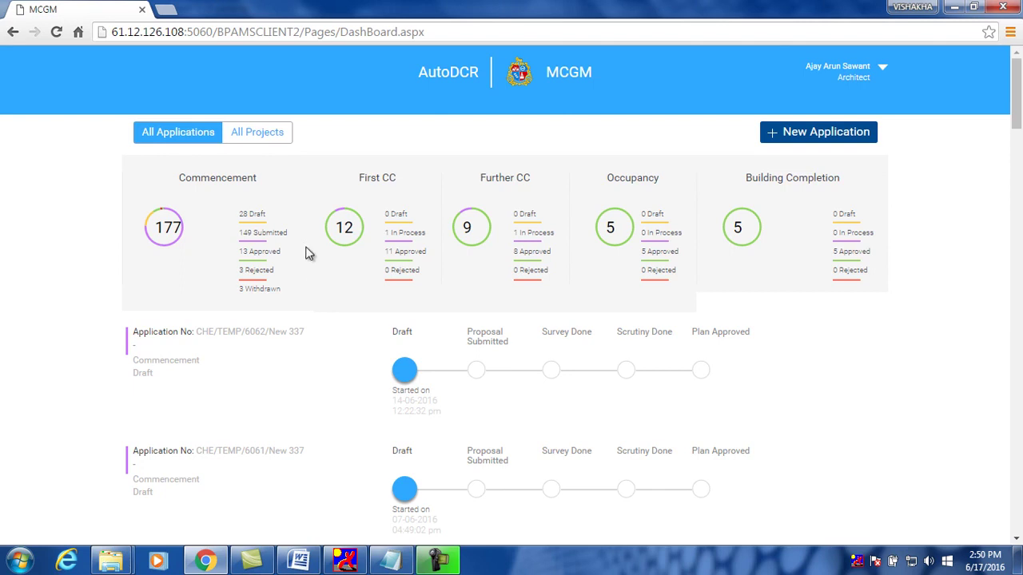
Filter to the 149 submitted Commencement applications and open CHE/TEMP/6058/New 337
left_click(281, 237)
scroll(268, 336, "down", 1)
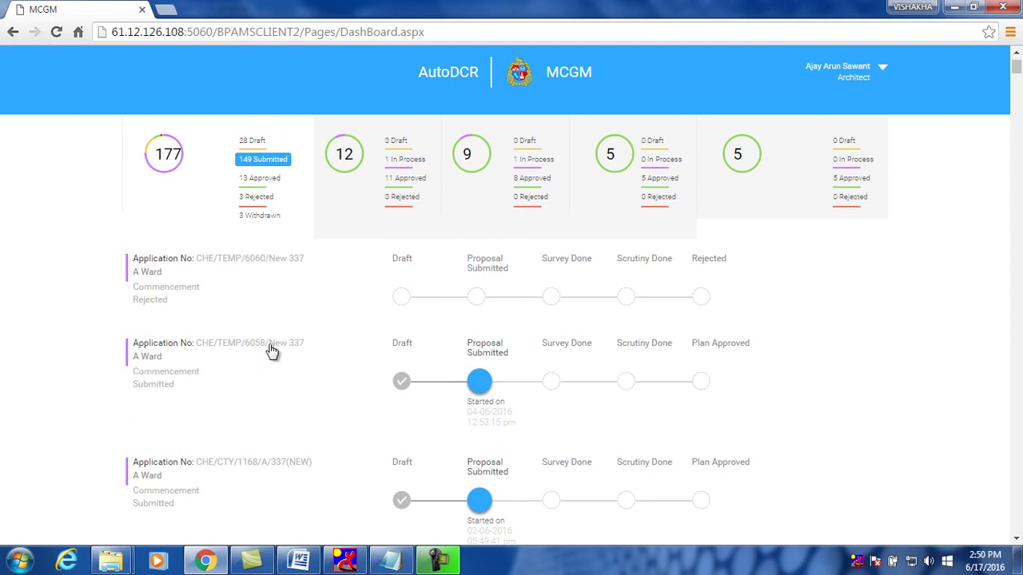
left_click(272, 352)
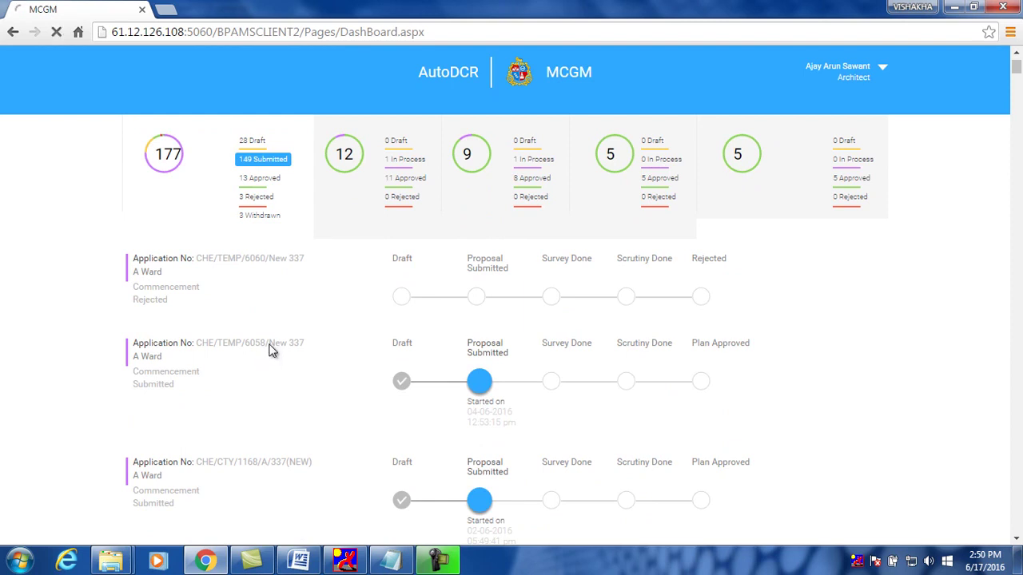
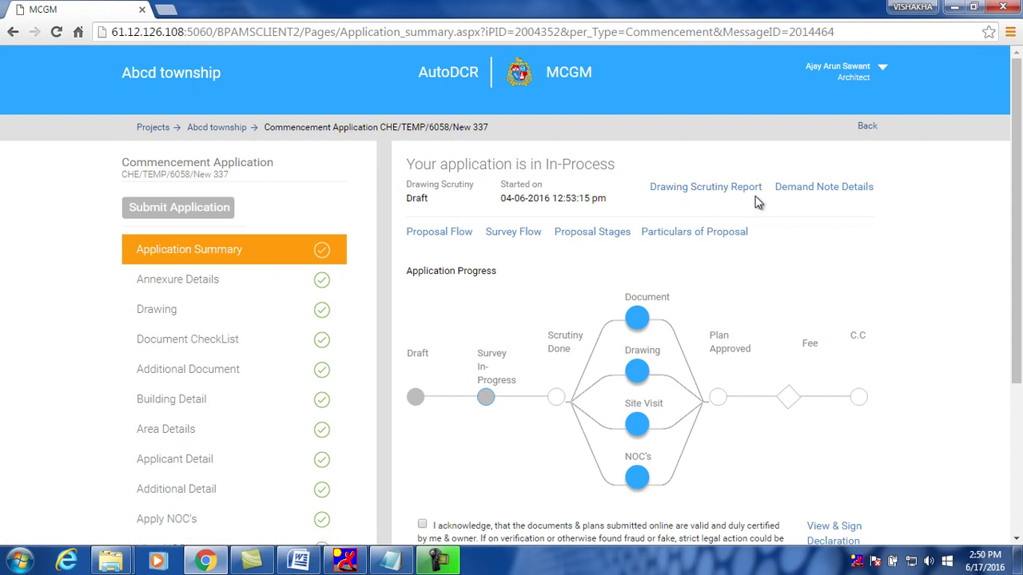
Open the drawing scrutiny report, print it, and close it
left_click(731, 190)
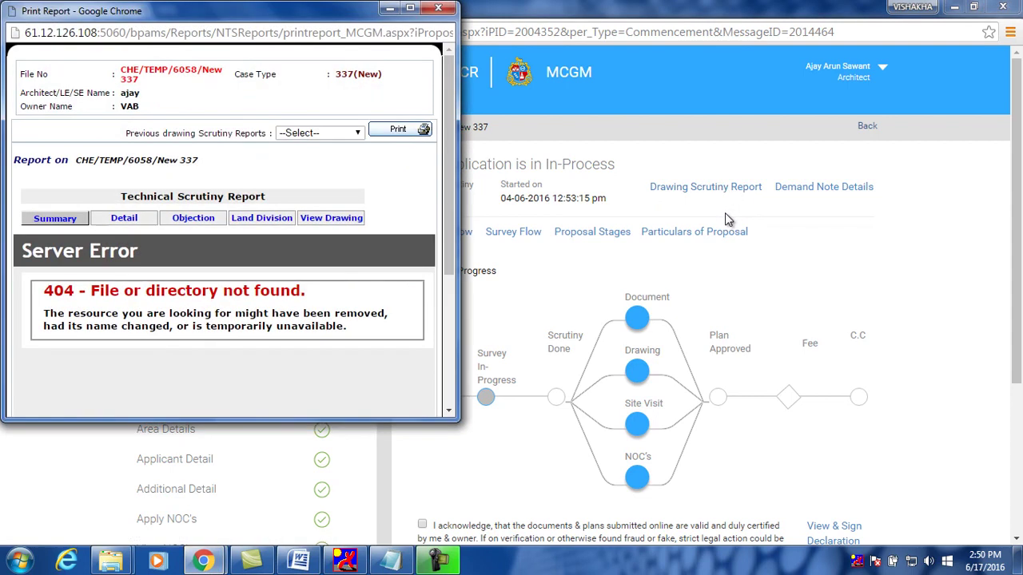
left_click(411, 134)
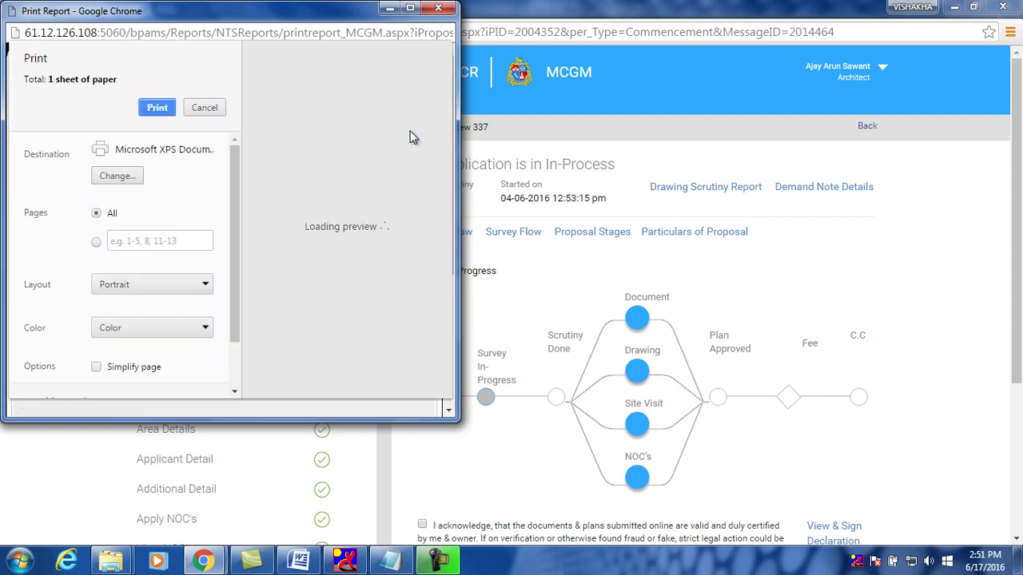
left_click(444, 12)
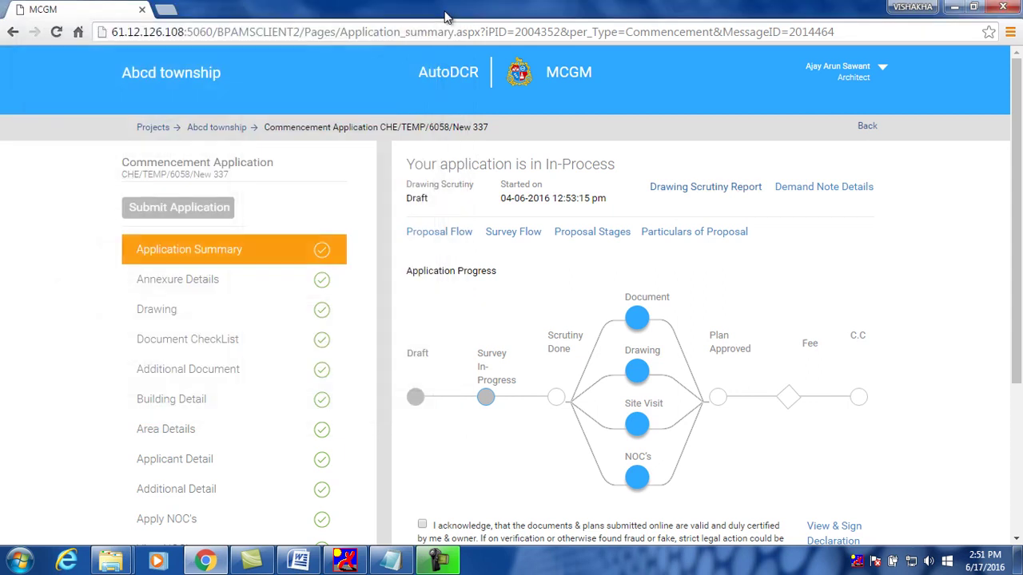
Review the demand note payment details, then close the payments made window
left_click(844, 197)
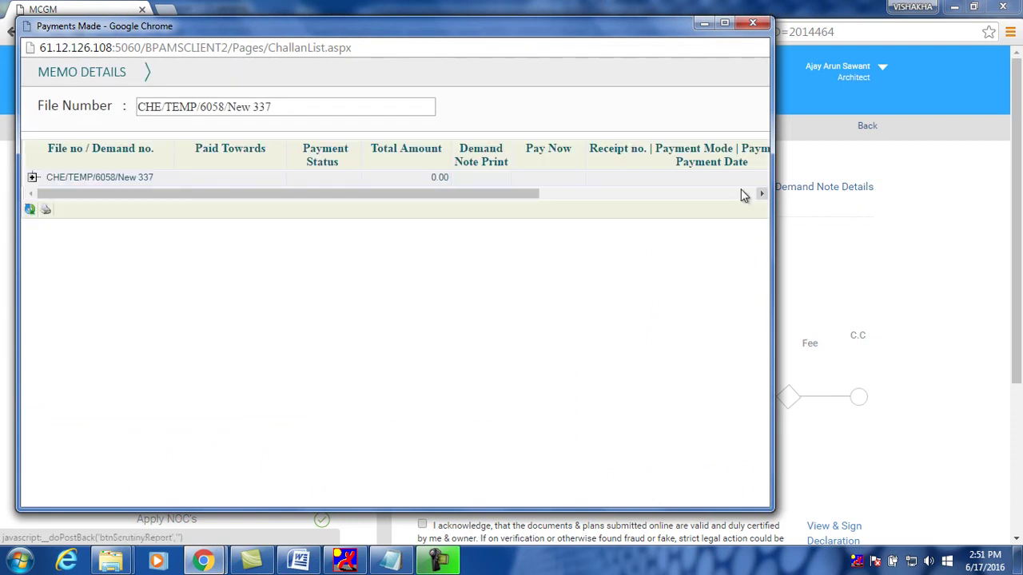
left_click_drag(514, 195, 754, 200)
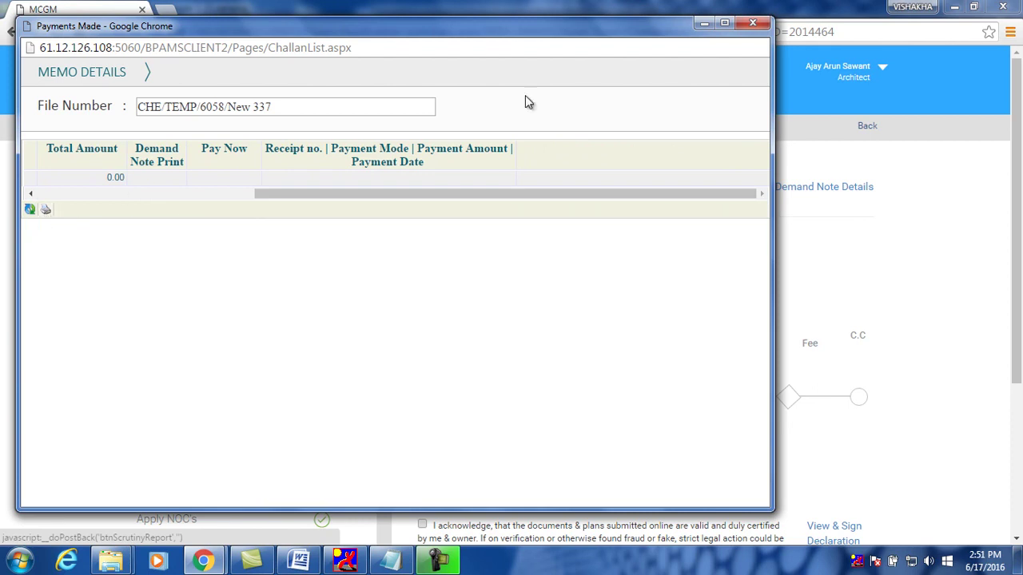
left_click(753, 23)
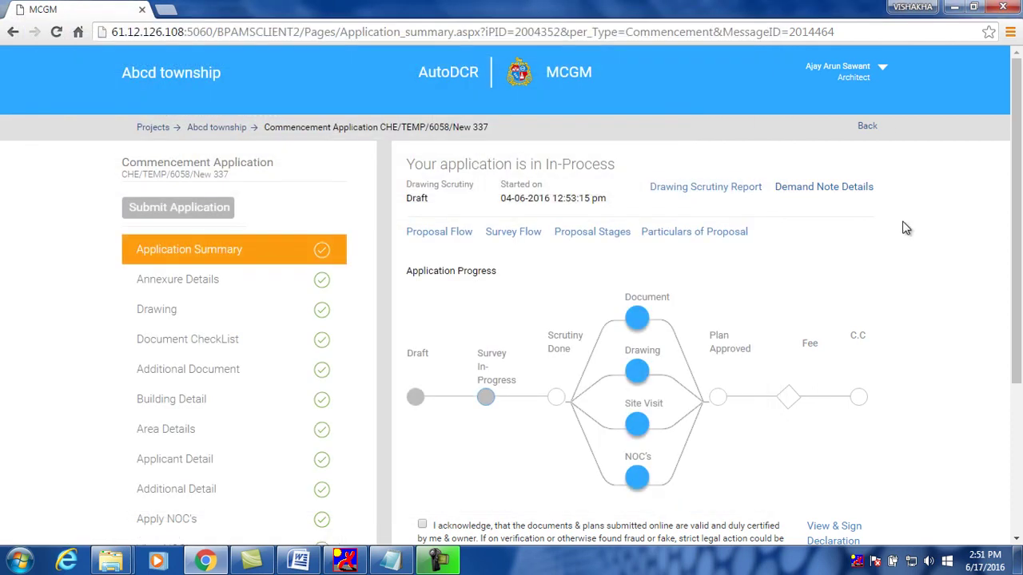
View the proposal status flow for this commencement application, then close it
scroll(905, 228, "down", 2)
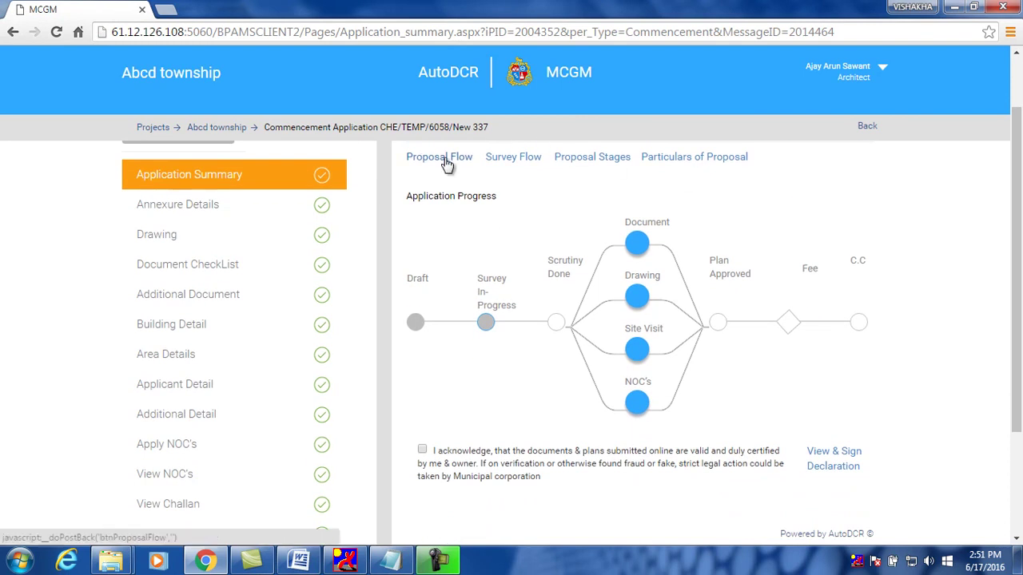
left_click(446, 159)
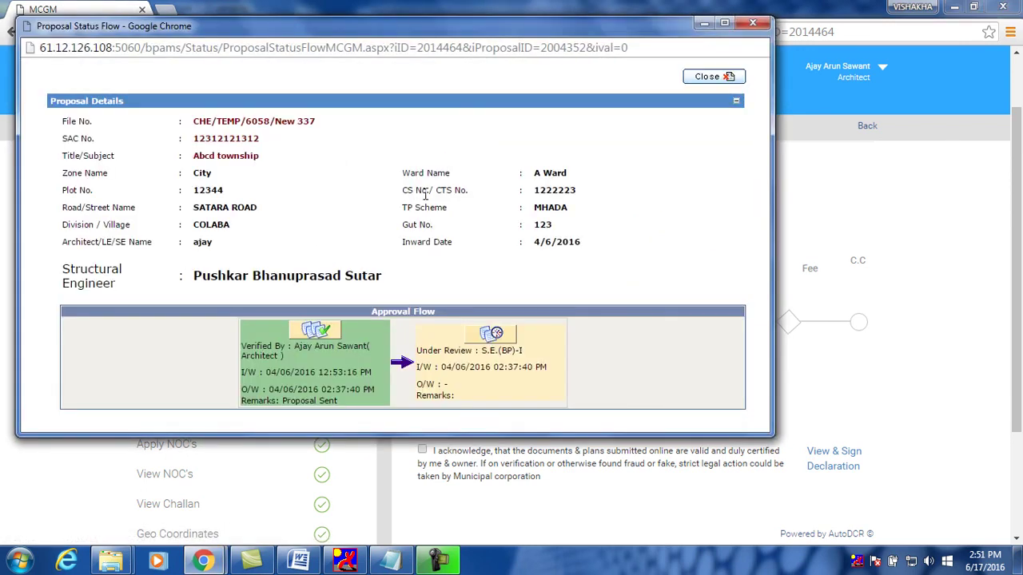
left_click(752, 22)
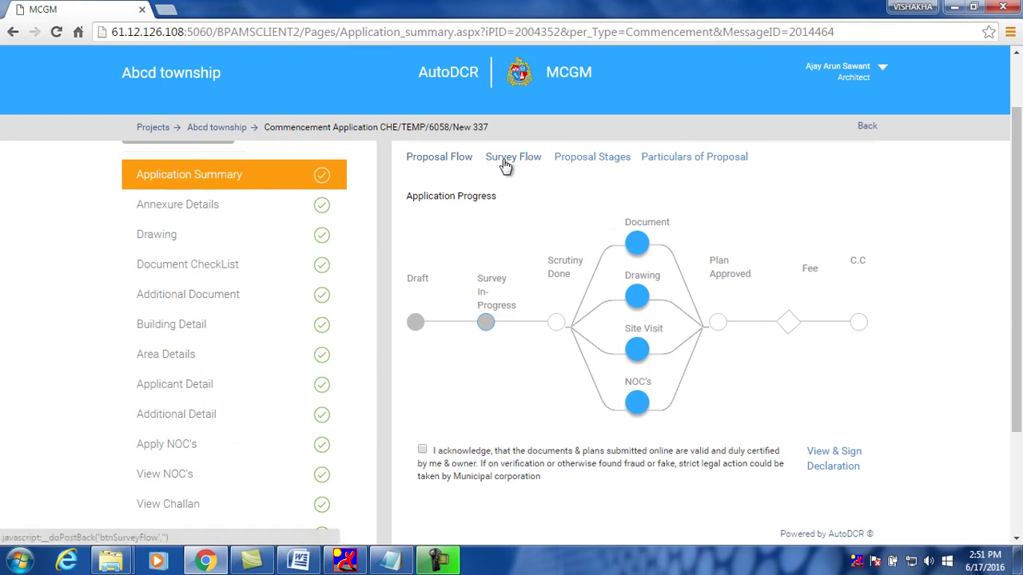
scroll(506, 165, "up", 1)
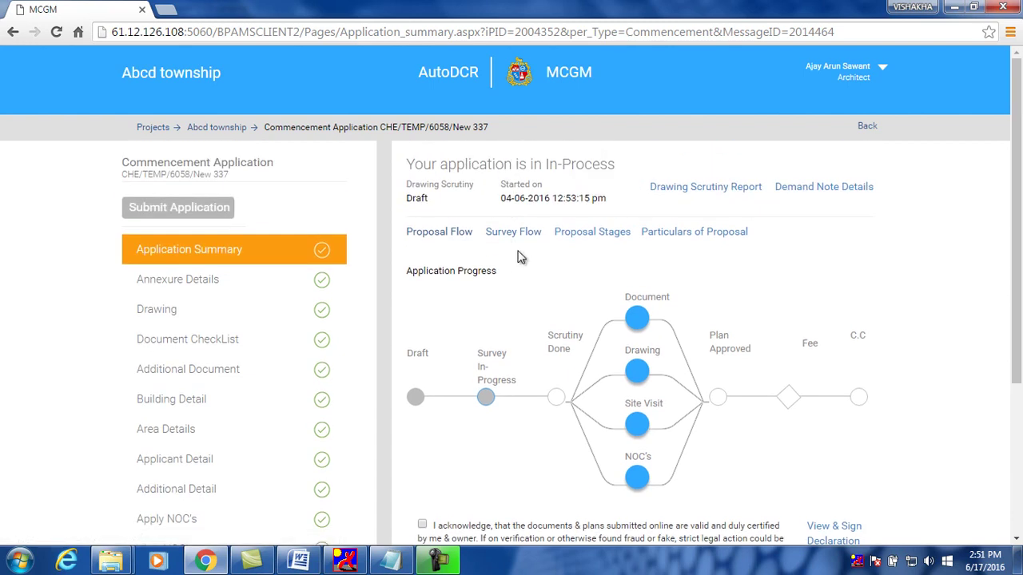
Check the survey approval flow, then show Proposal Stages with Survey Remarks pending at Sub.Eng.(Survey)City-II
left_click(524, 233)
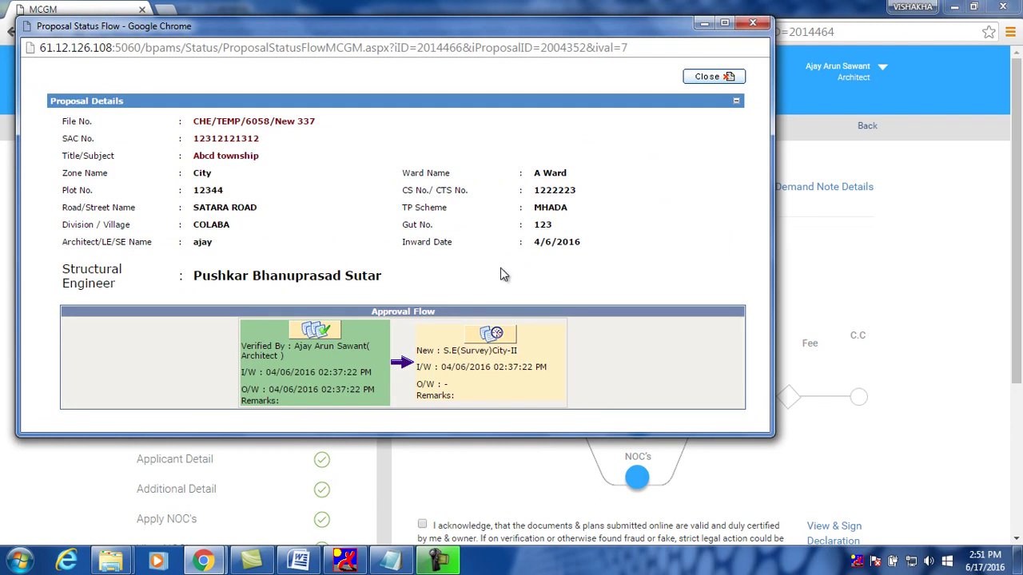
left_click(745, 24)
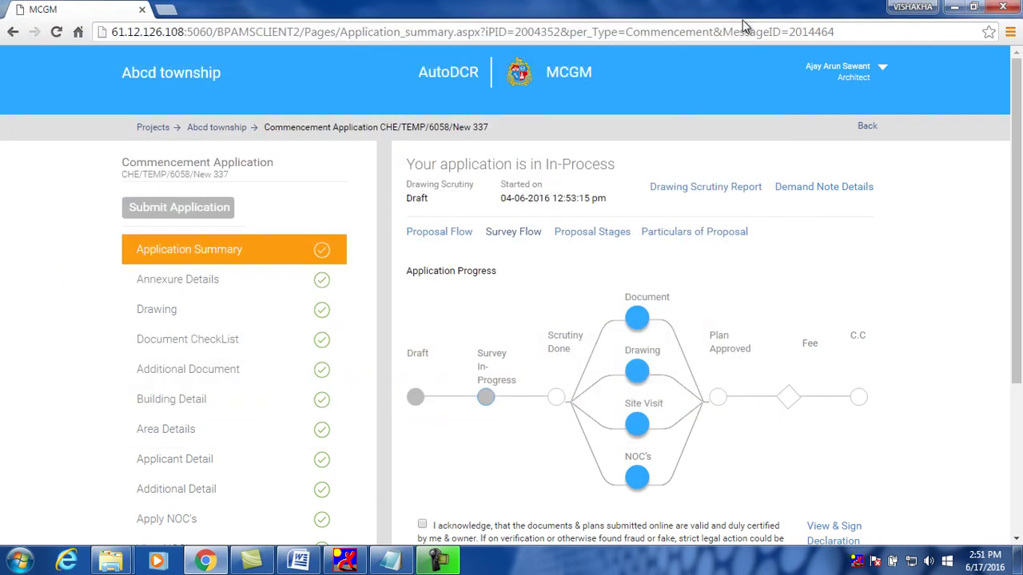
left_click(598, 236)
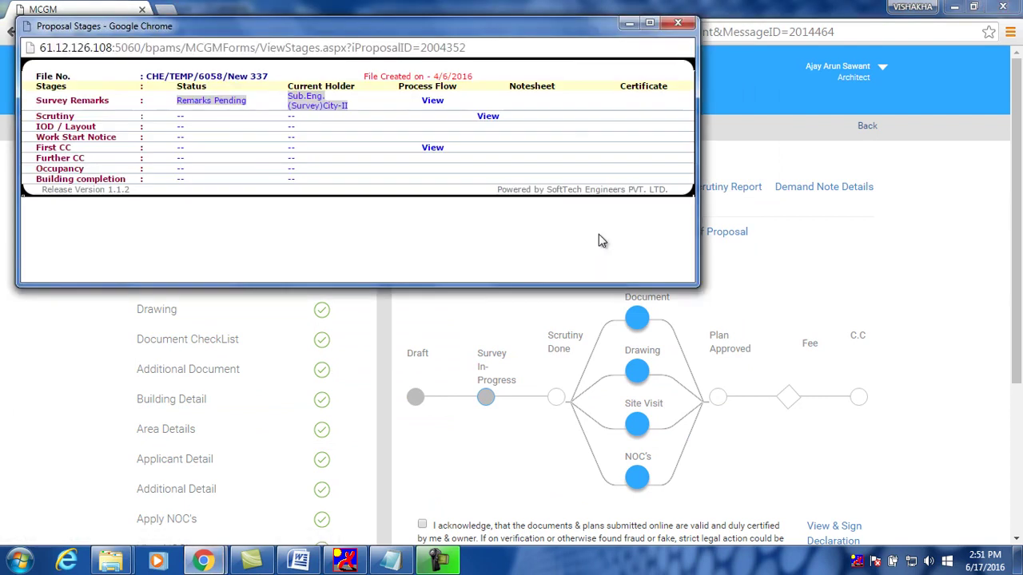